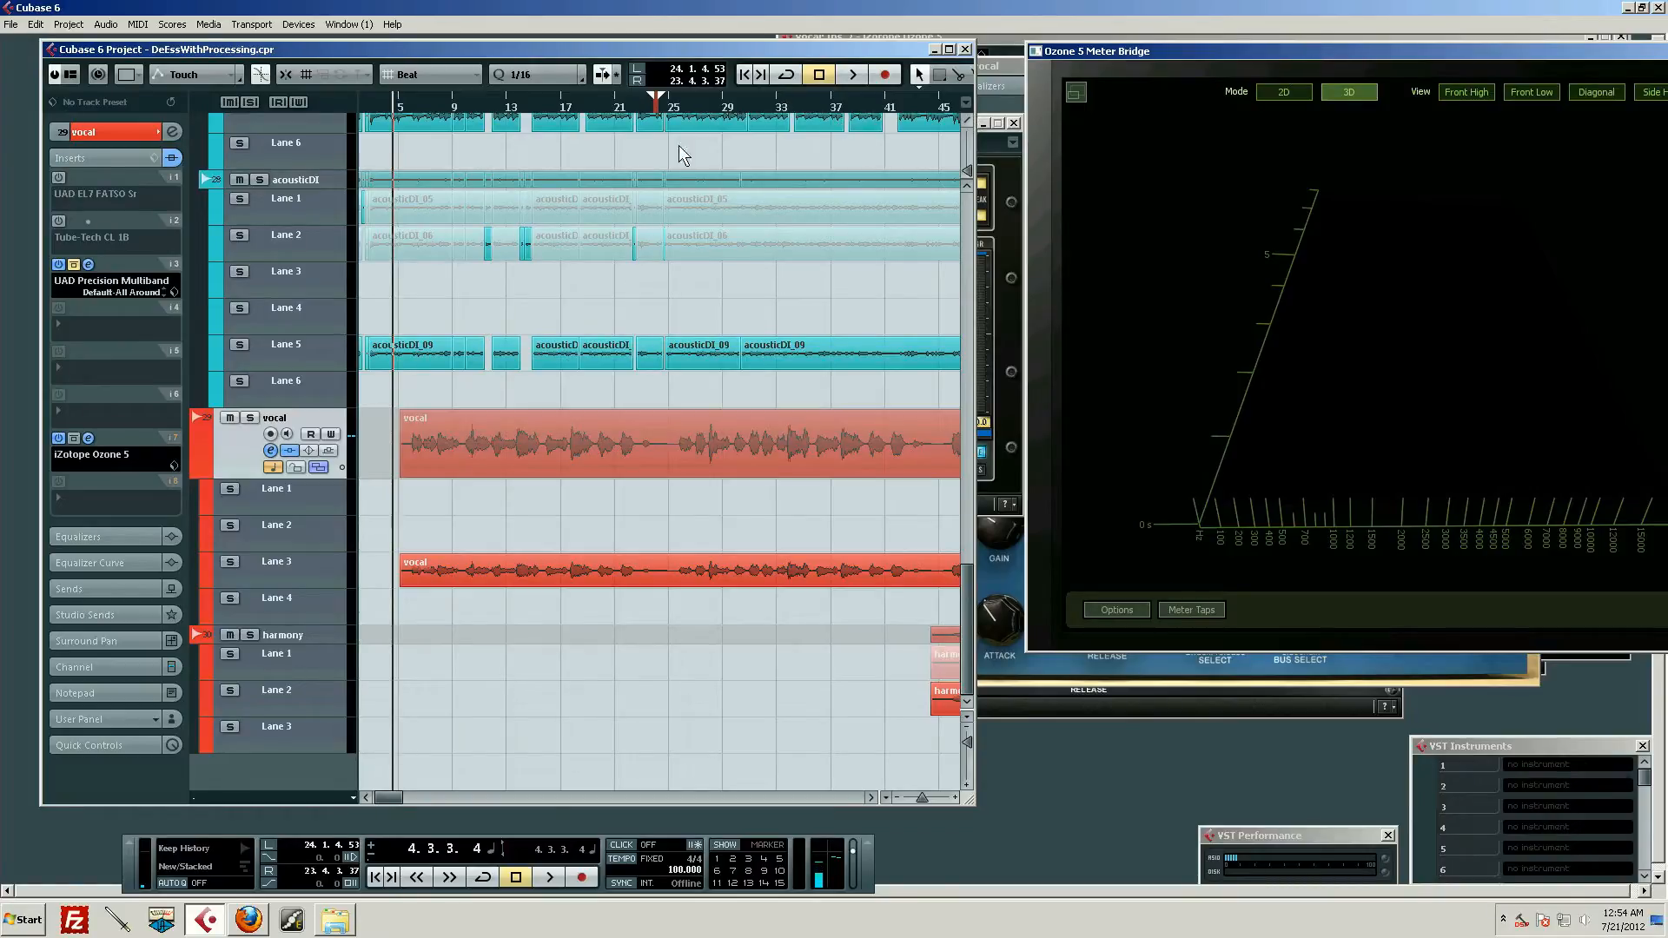
Zoom the timeline in around the start of the vocal clip and play the opening phrase, stopping shortly after bar 9
{"action": "left_click_drag", "start_coordinate": [395, 111], "coordinate": [417, 127]}
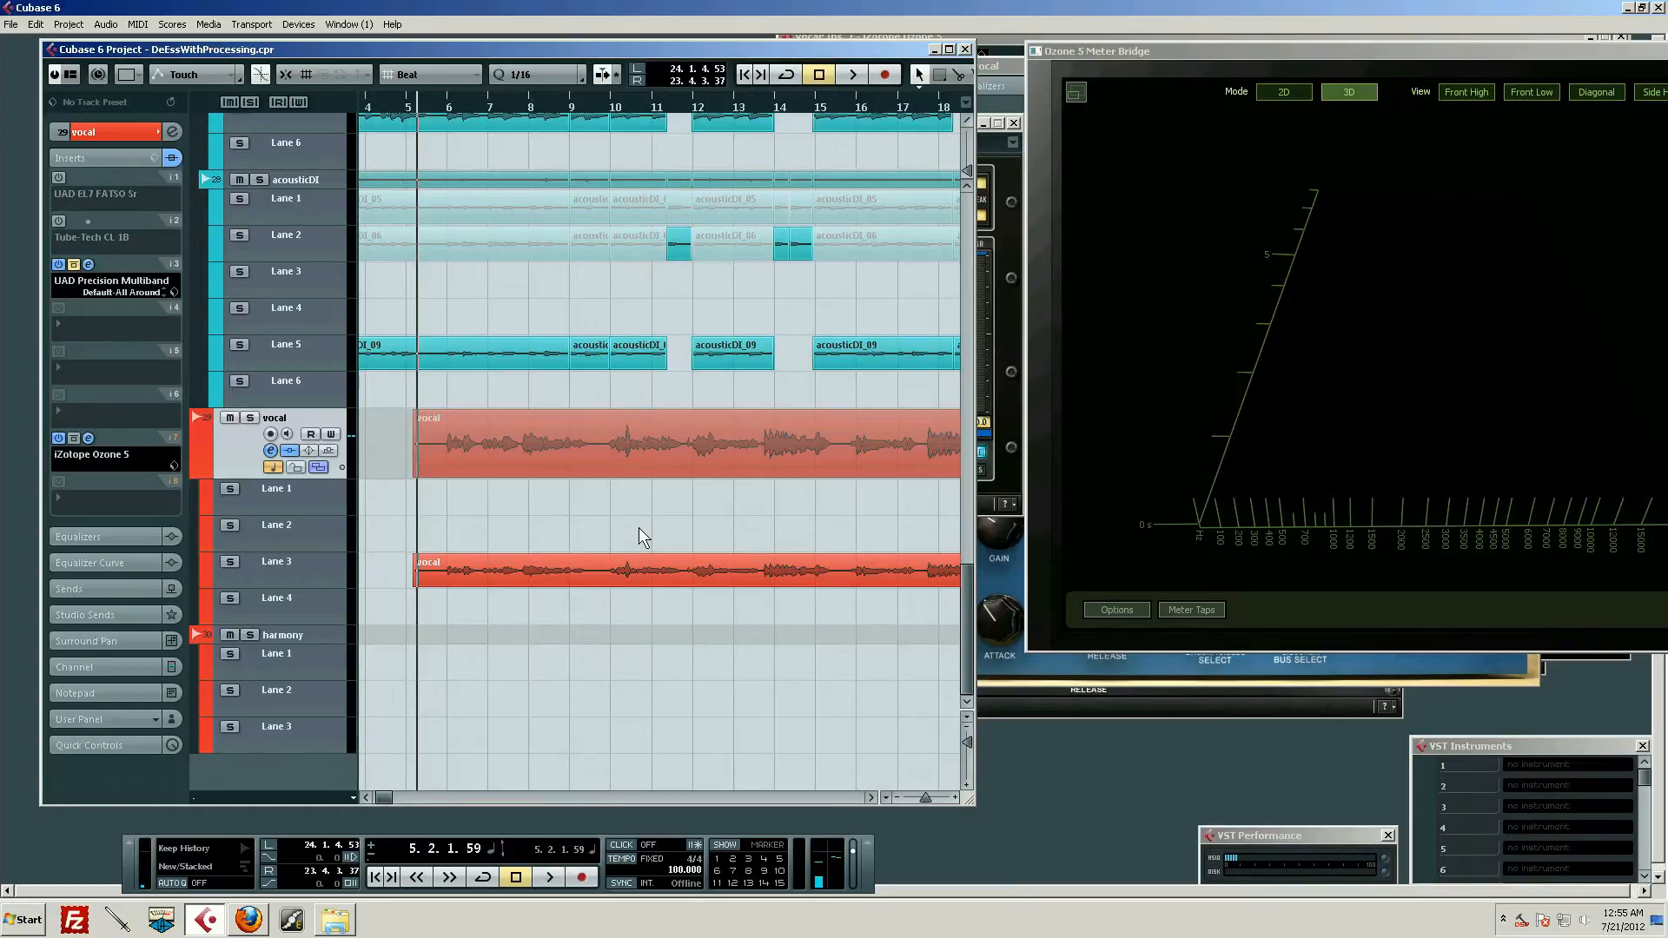
{"action": "key", "text": "space"}
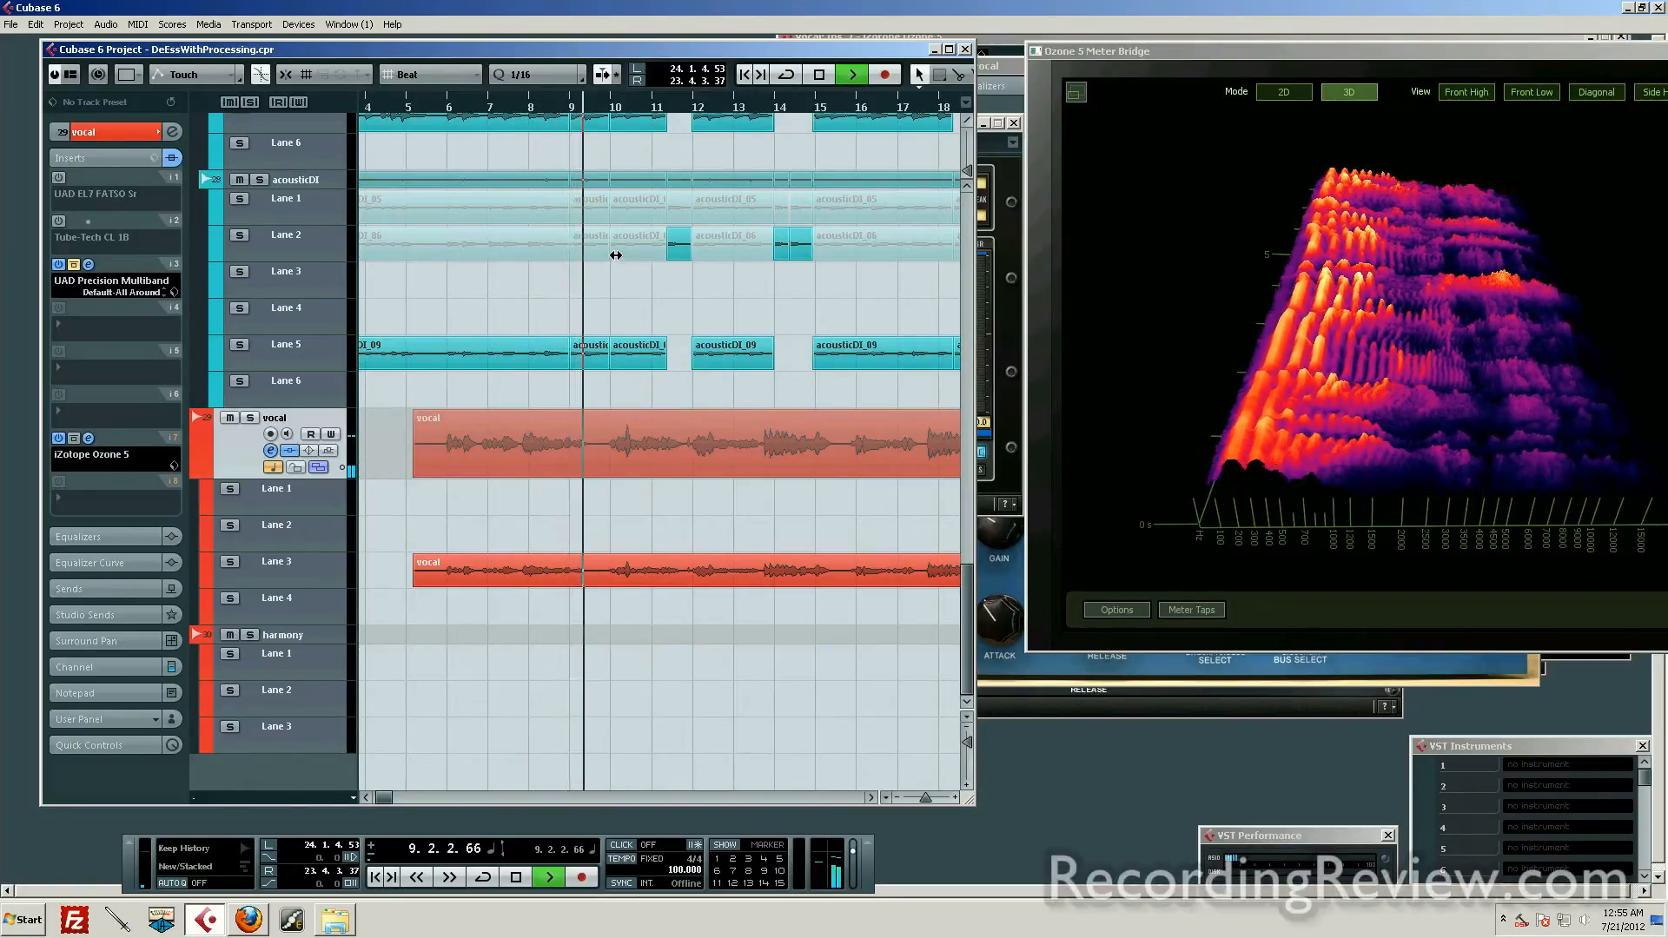
{"action": "key", "text": "space"}
Set the locators around the vocal's opening phrase, from bar 5 to just past bar 10, and turn snap on
{"action": "left_click", "coordinate": [613, 105], "text": "alt"}
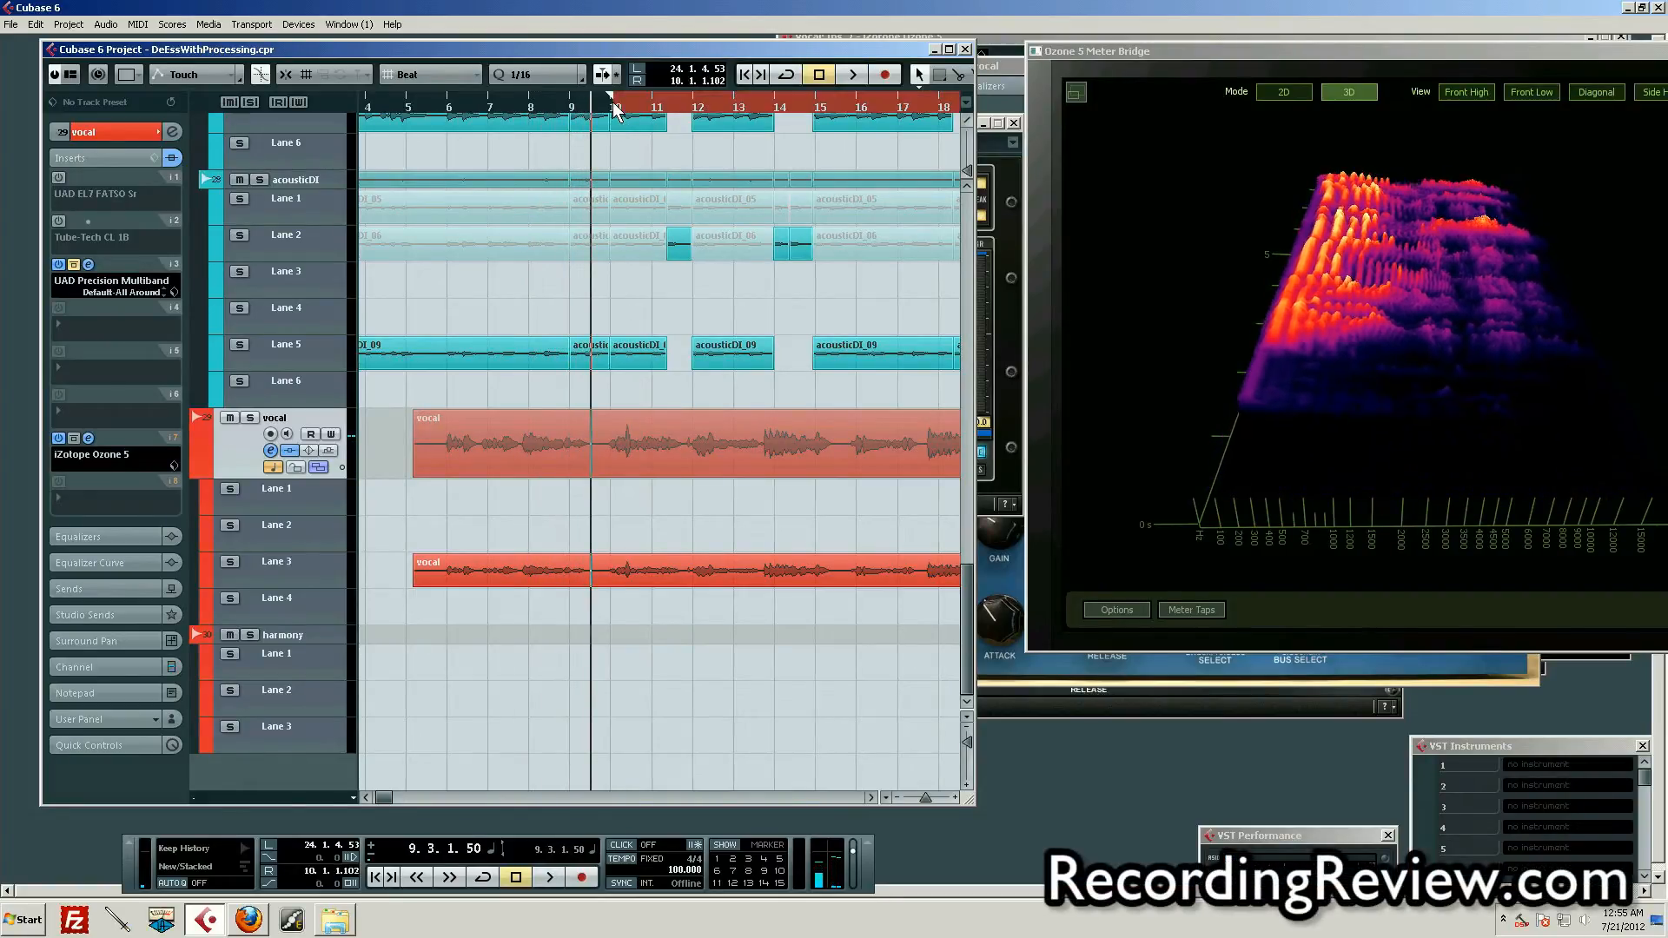
{"action": "left_click", "coordinate": [416, 103], "text": "ctrl"}
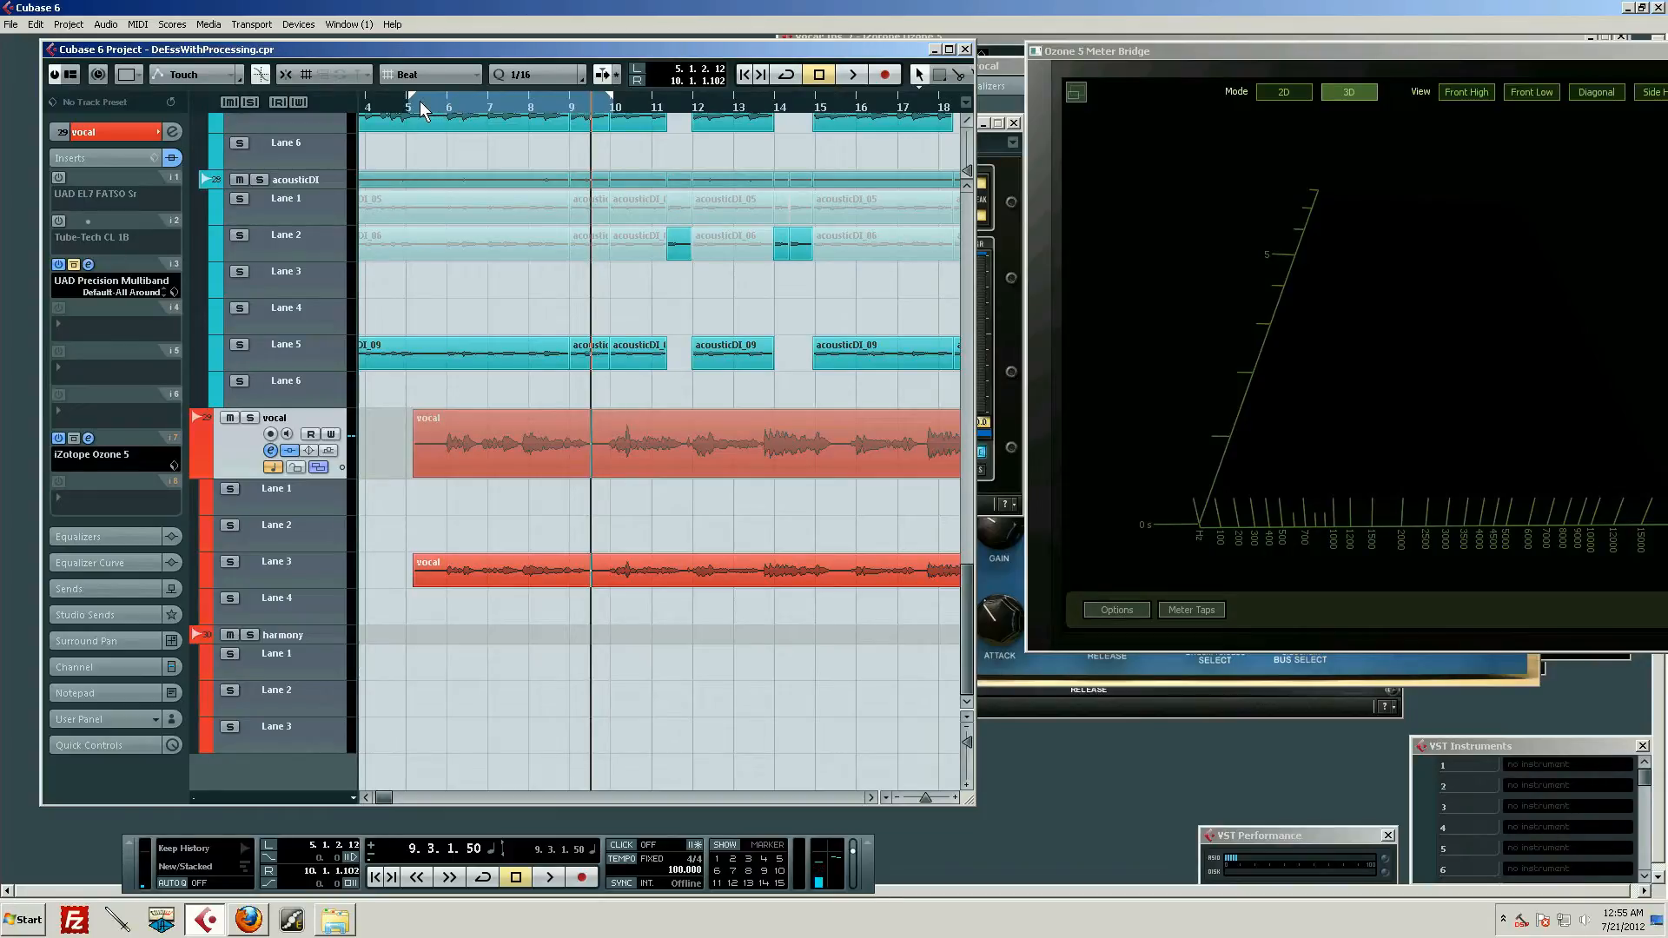
{"action": "key", "text": "j"}
Play the vocal from beat 4 of bar 5 until bar 9 and watch its spectrum in the fully visible Ozone 5 Meter Bridge
{"action": "left_click", "coordinate": [431, 104]}
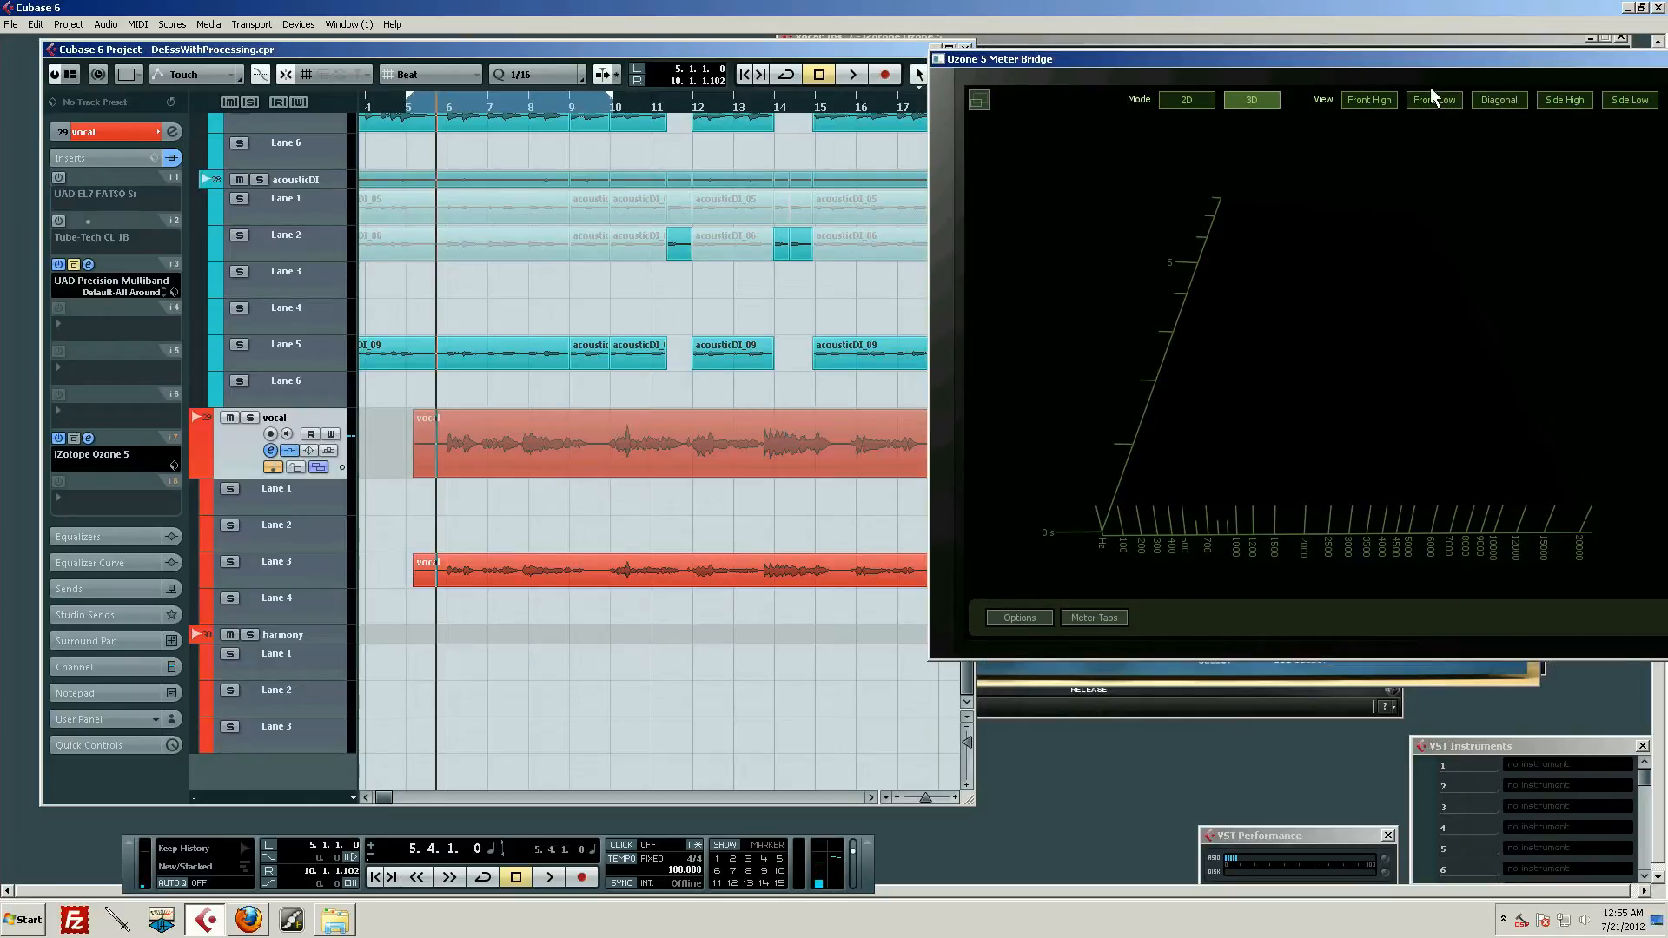
{"action": "left_click_drag", "start_coordinate": [1446, 58], "coordinate": [1435, 56]}
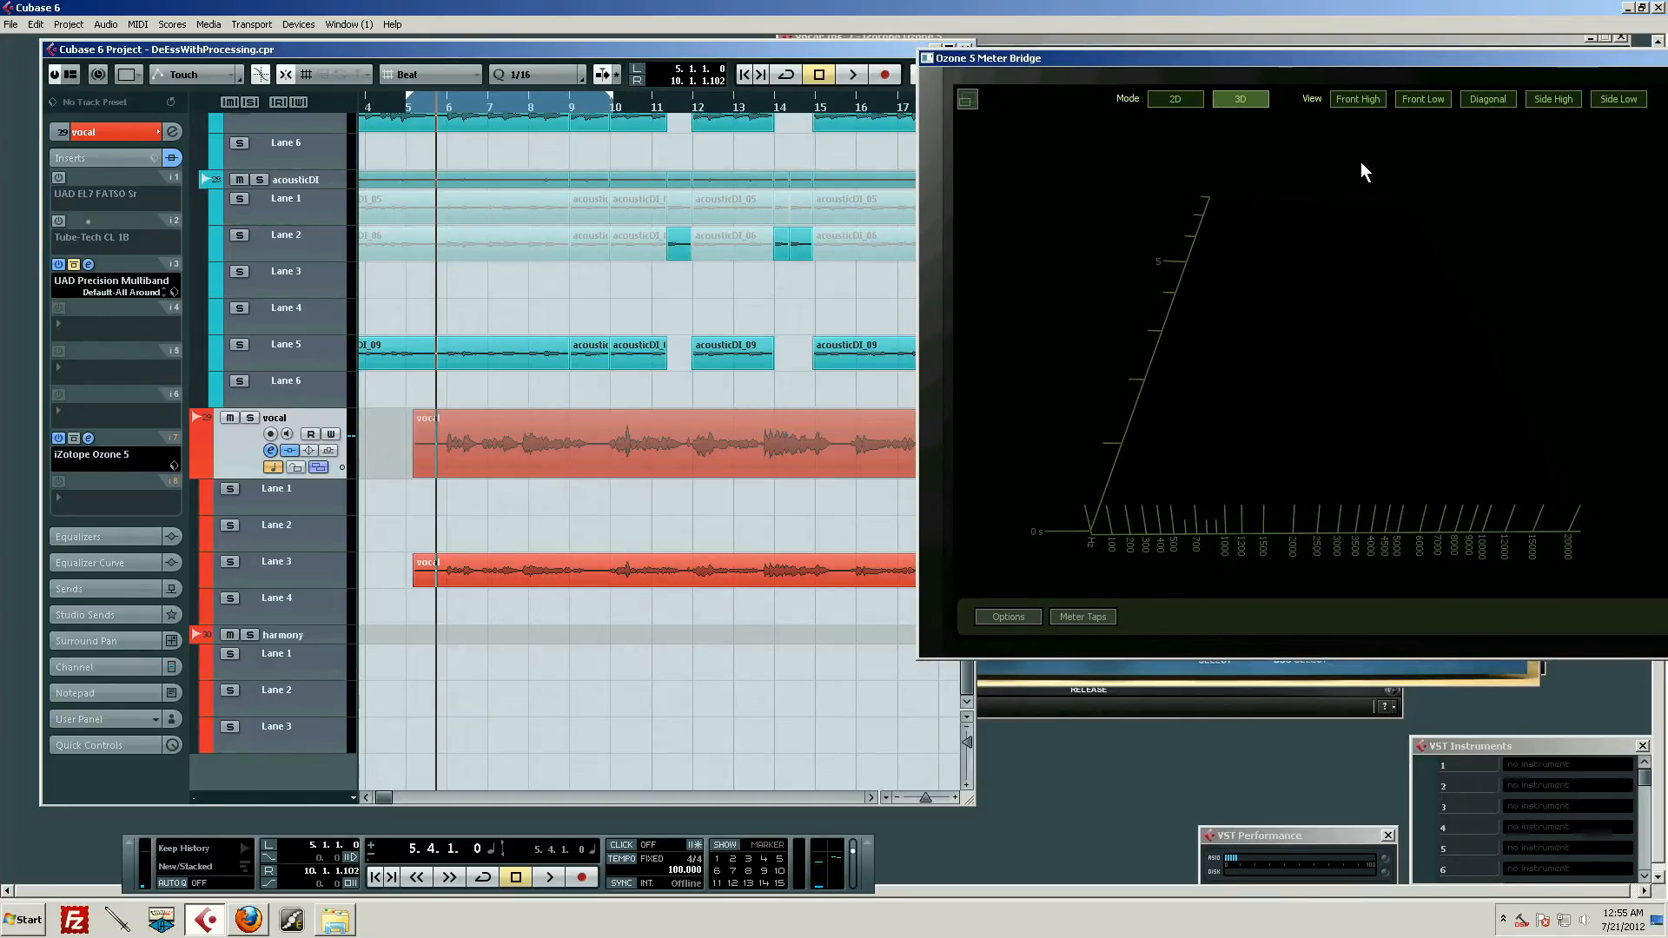
{"action": "left_click", "coordinate": [502, 60]}
{"action": "key", "text": "space"}
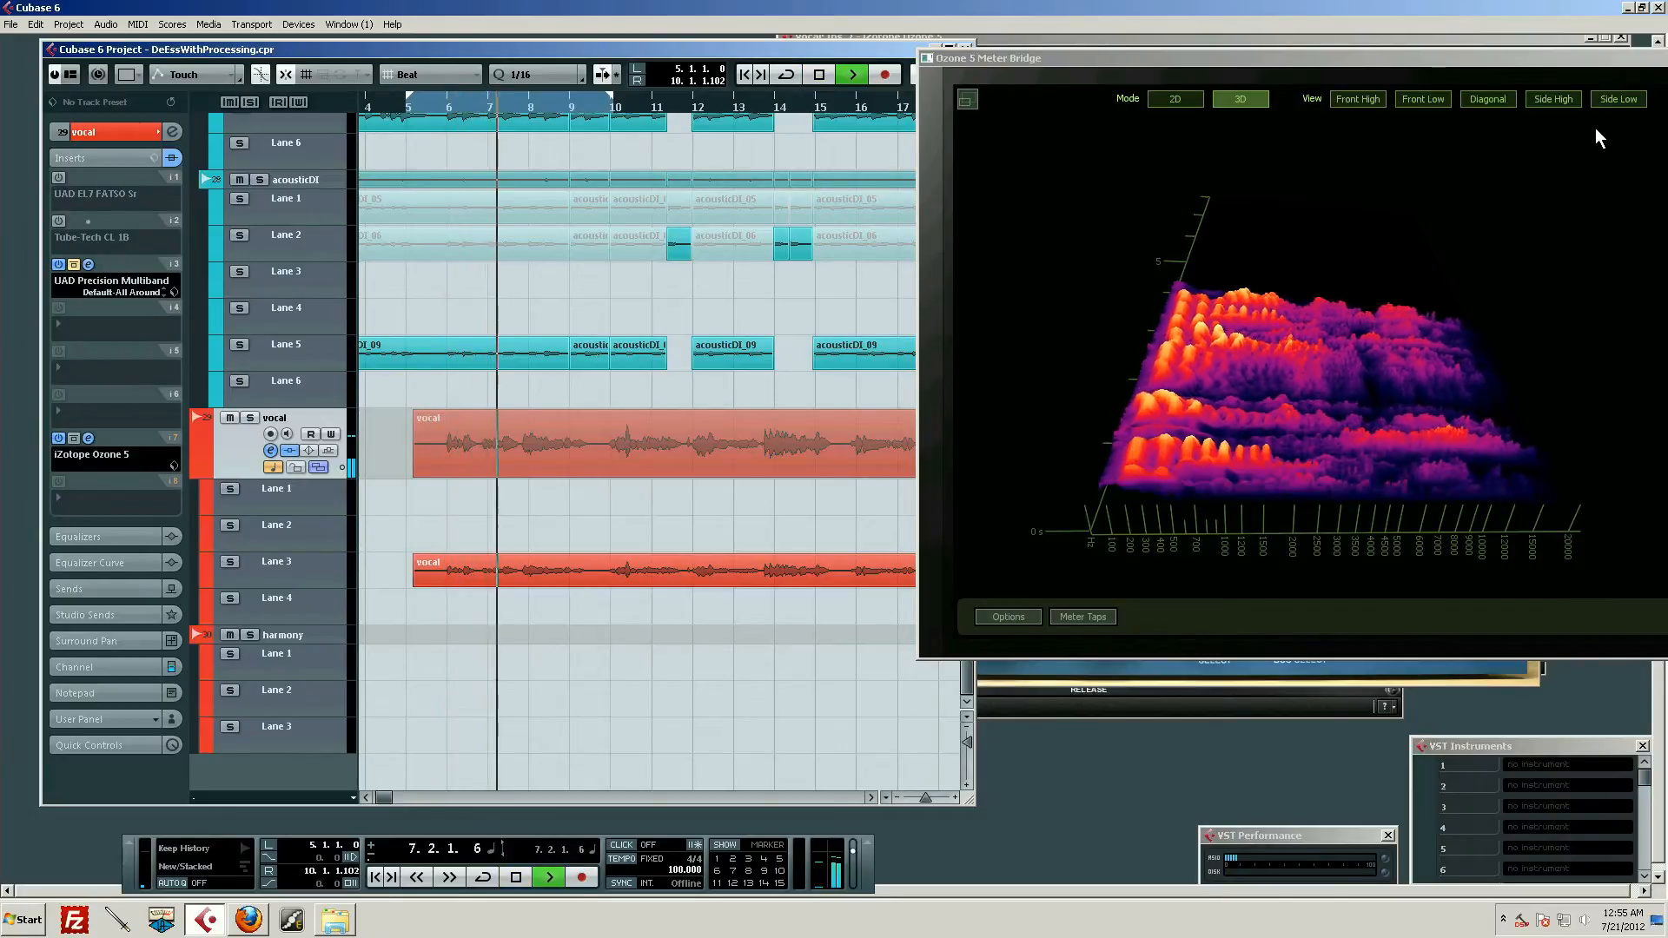
{"action": "left_click_drag", "start_coordinate": [1588, 61], "coordinate": [1418, 61]}
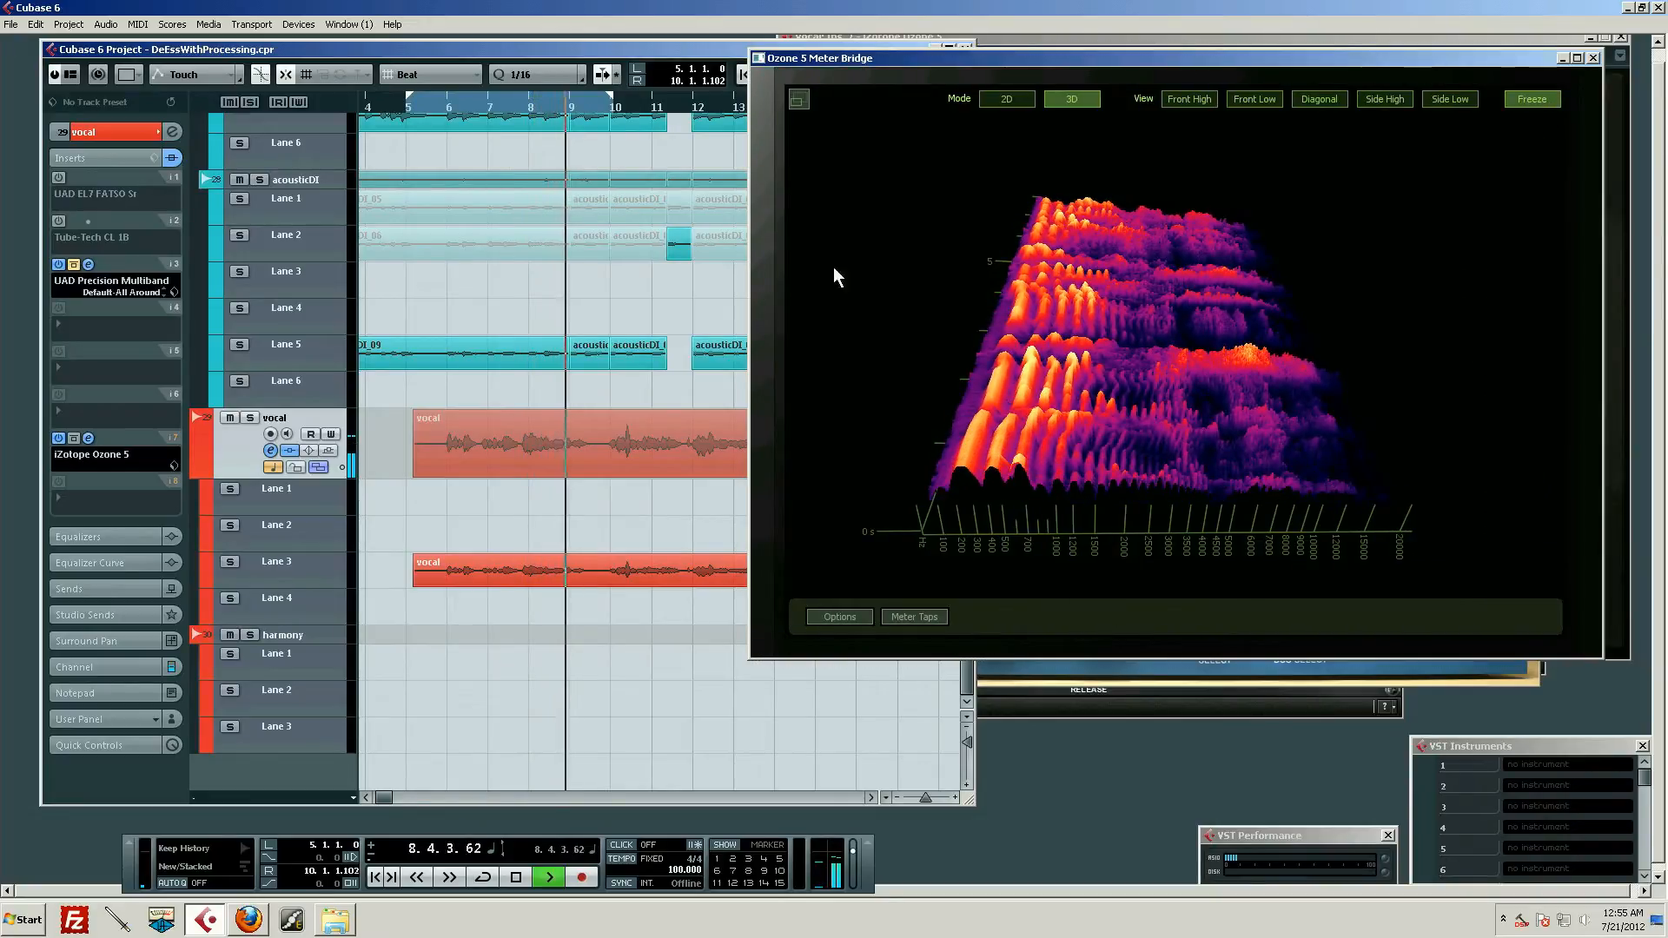
{"action": "left_click", "coordinate": [521, 53]}
{"action": "key", "text": "space"}
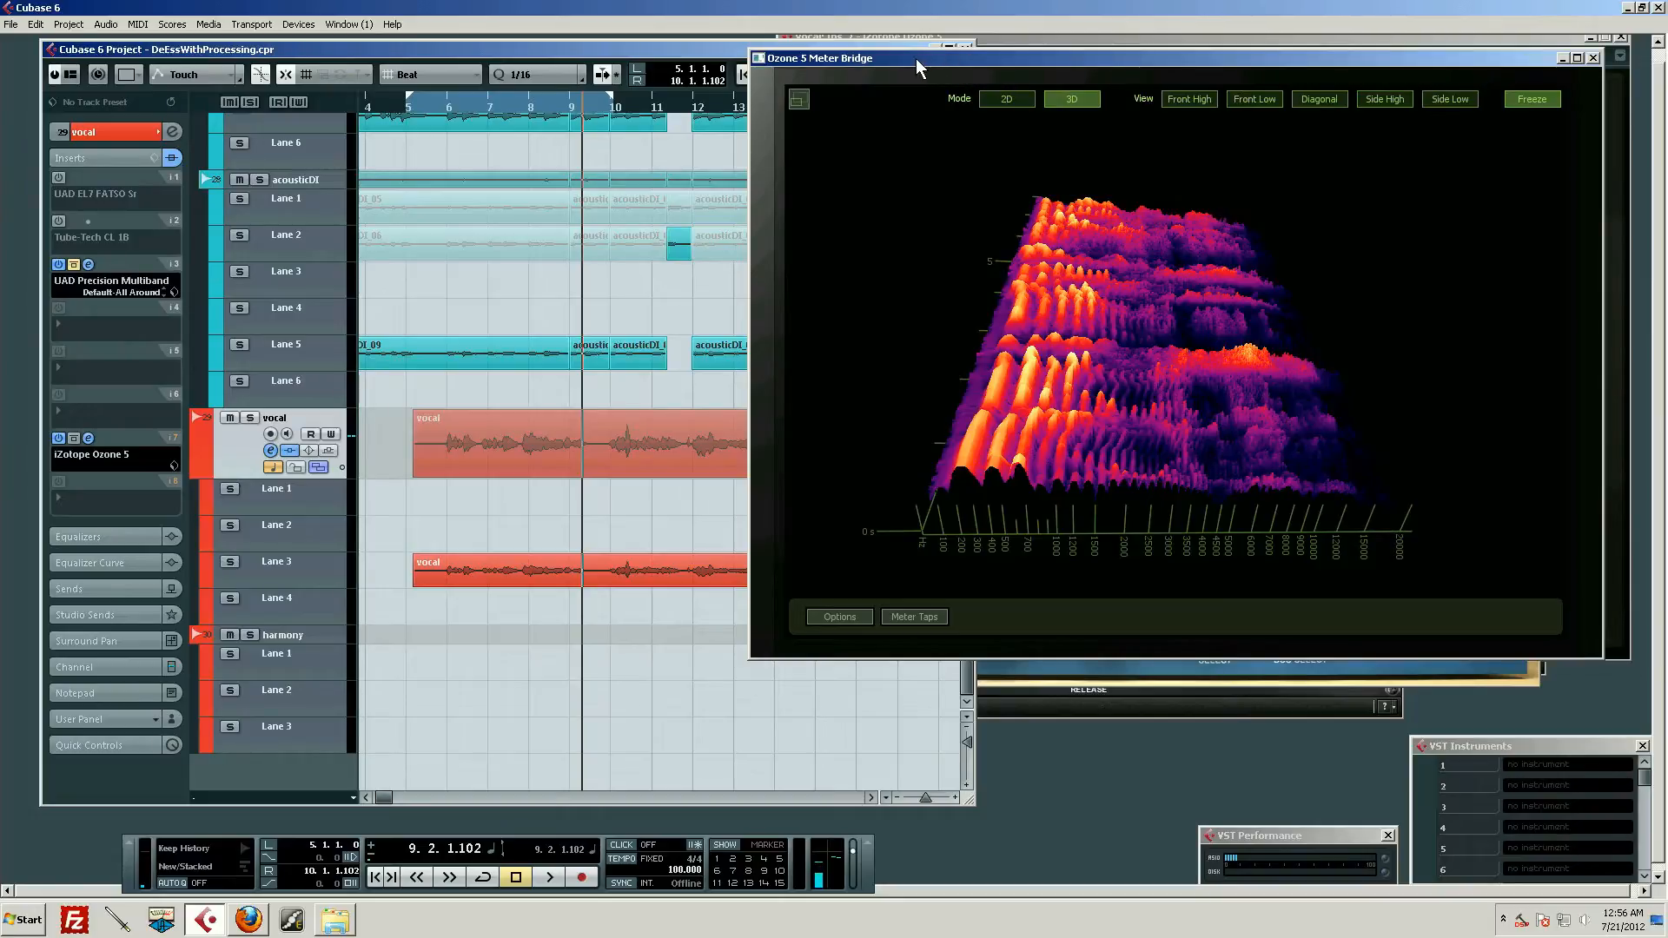
{"action": "left_click_drag", "start_coordinate": [916, 59], "coordinate": [982, 64]}
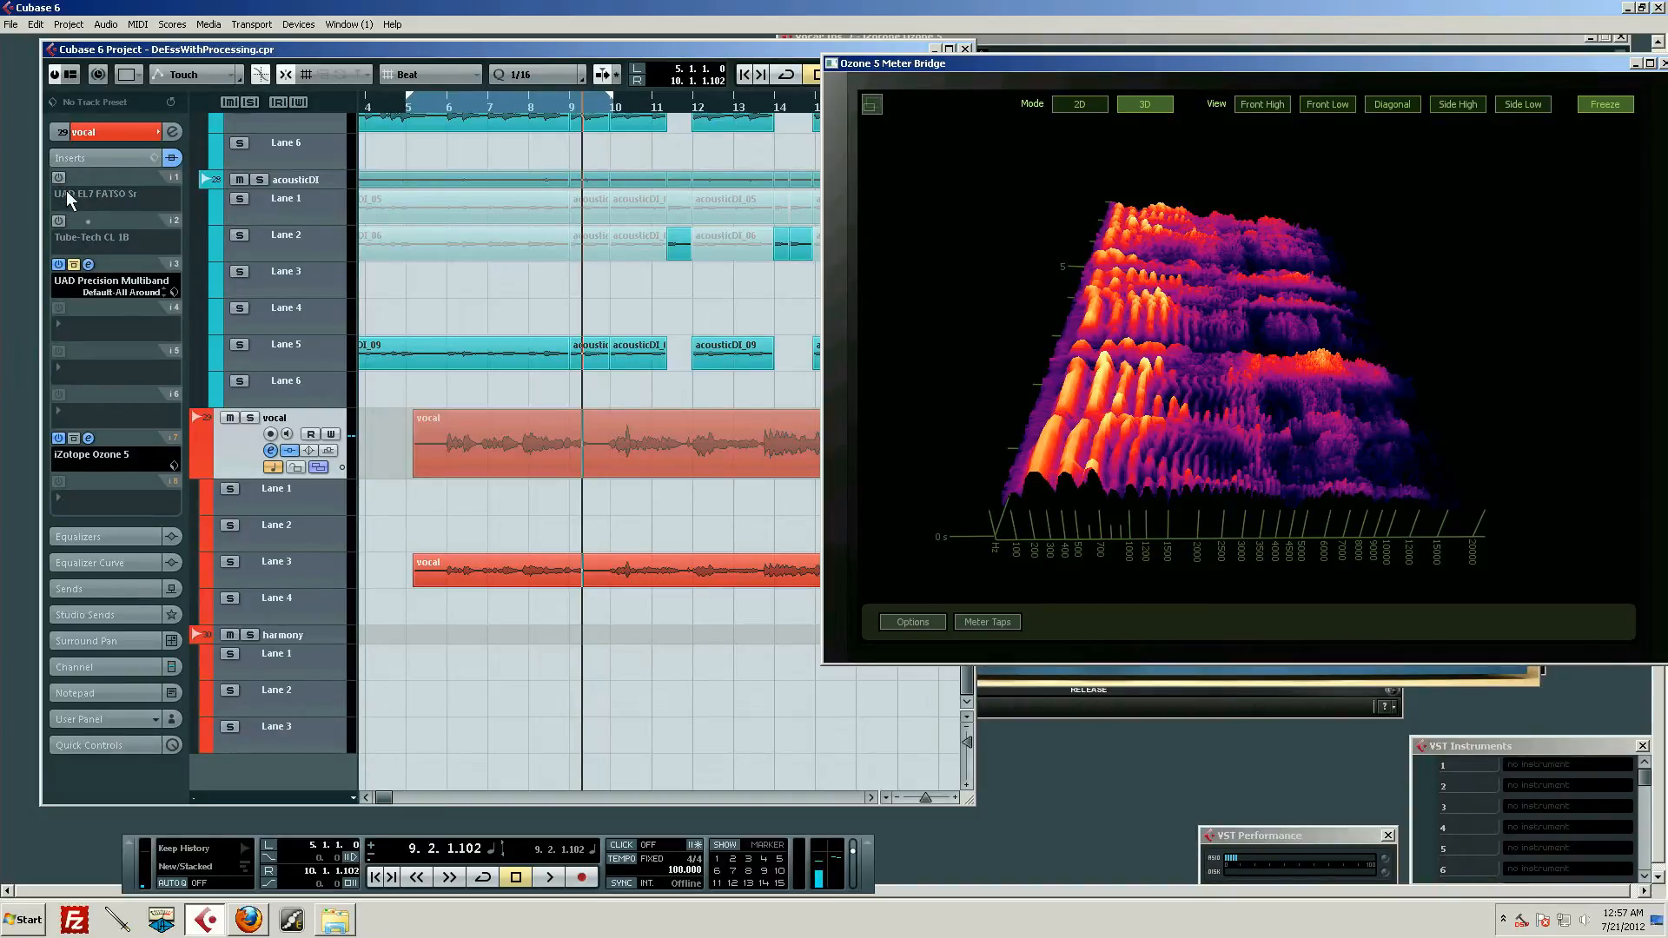
Activate the Tube-Tech CL 1B insert on the vocal track, open its editor and close the Ozone 5 Meter Bridge
{"action": "left_click", "coordinate": [58, 221]}
{"action": "left_click", "coordinate": [88, 221]}
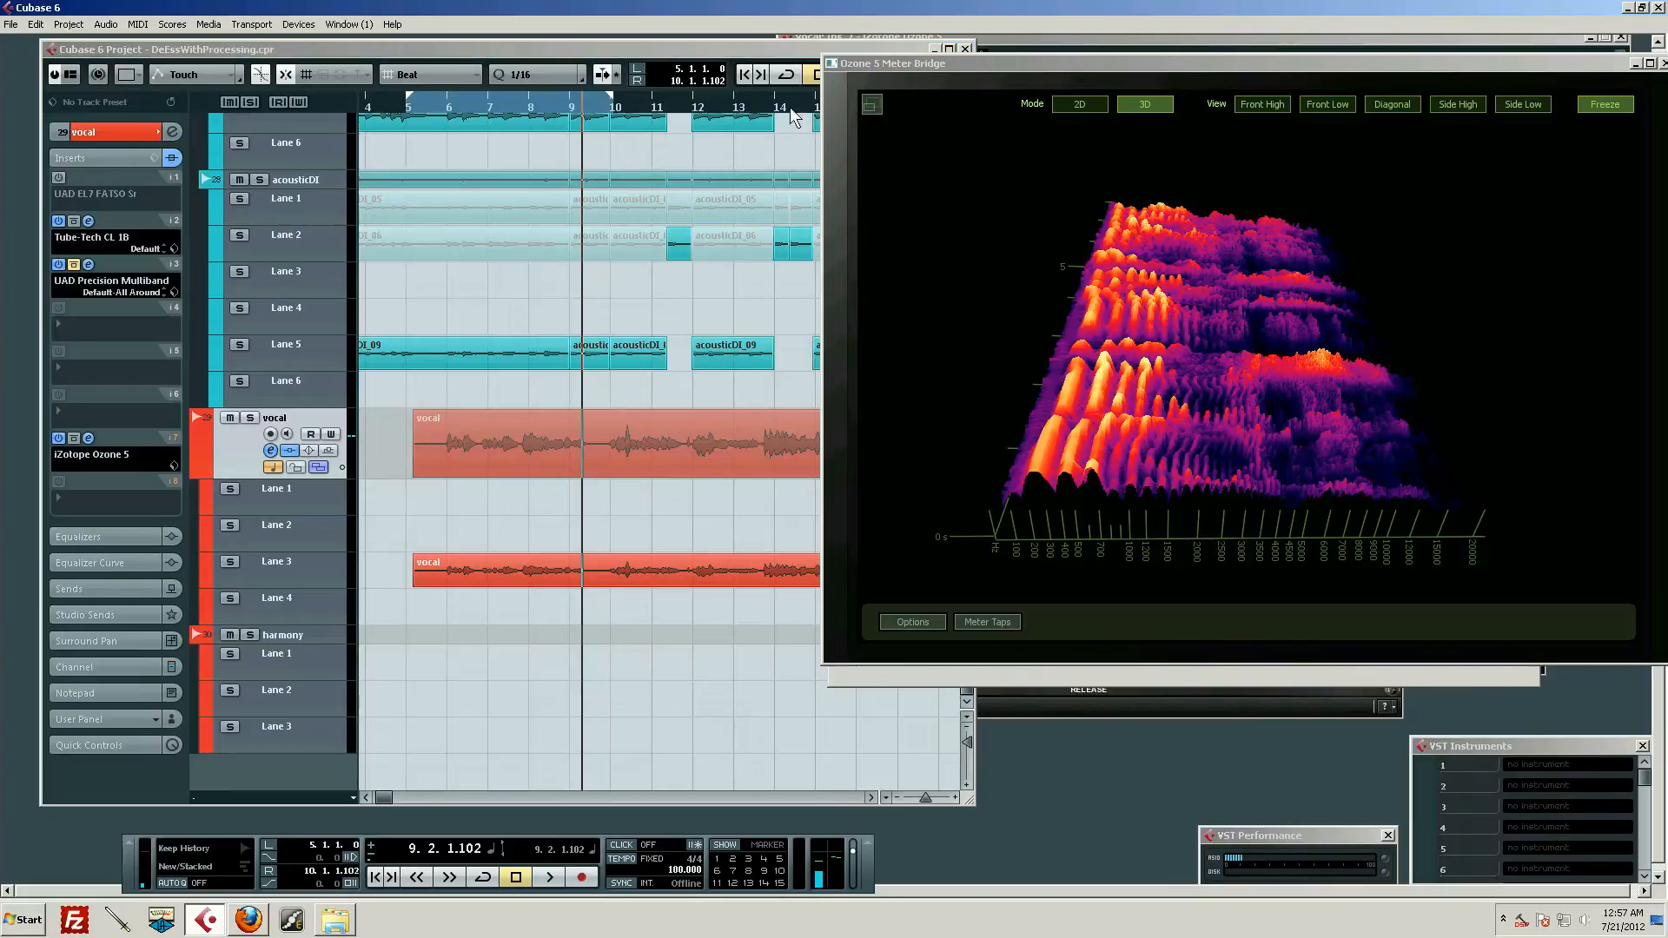
{"action": "left_click_drag", "start_coordinate": [1535, 64], "coordinate": [1481, 73]}
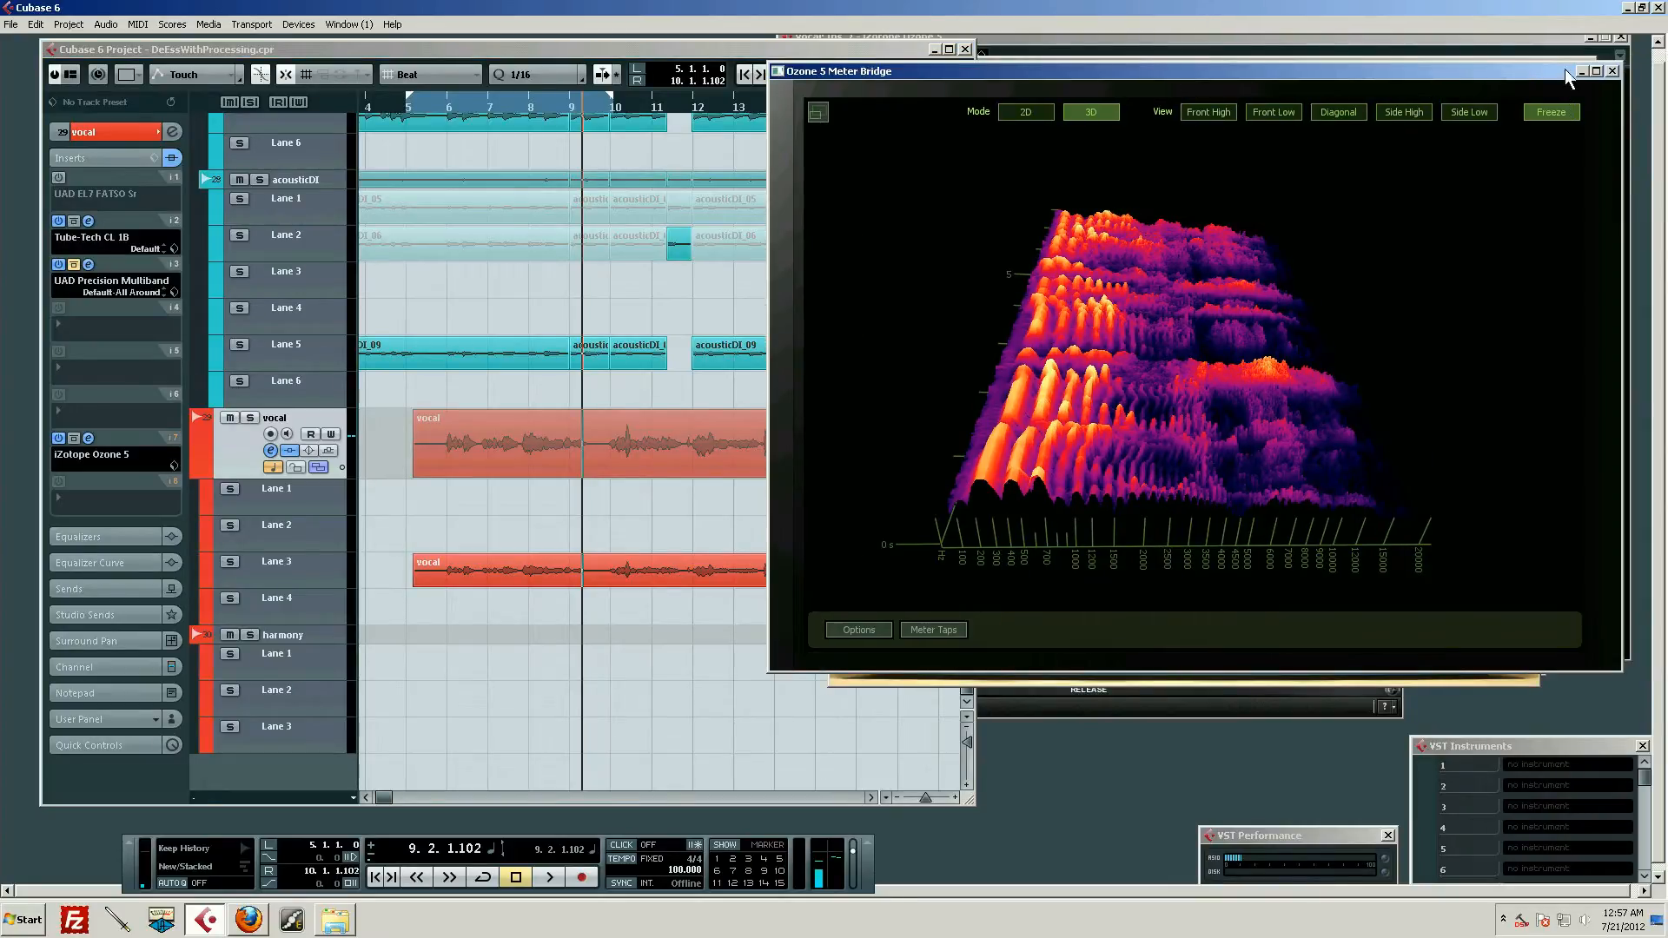
{"action": "left_click", "coordinate": [1609, 71]}
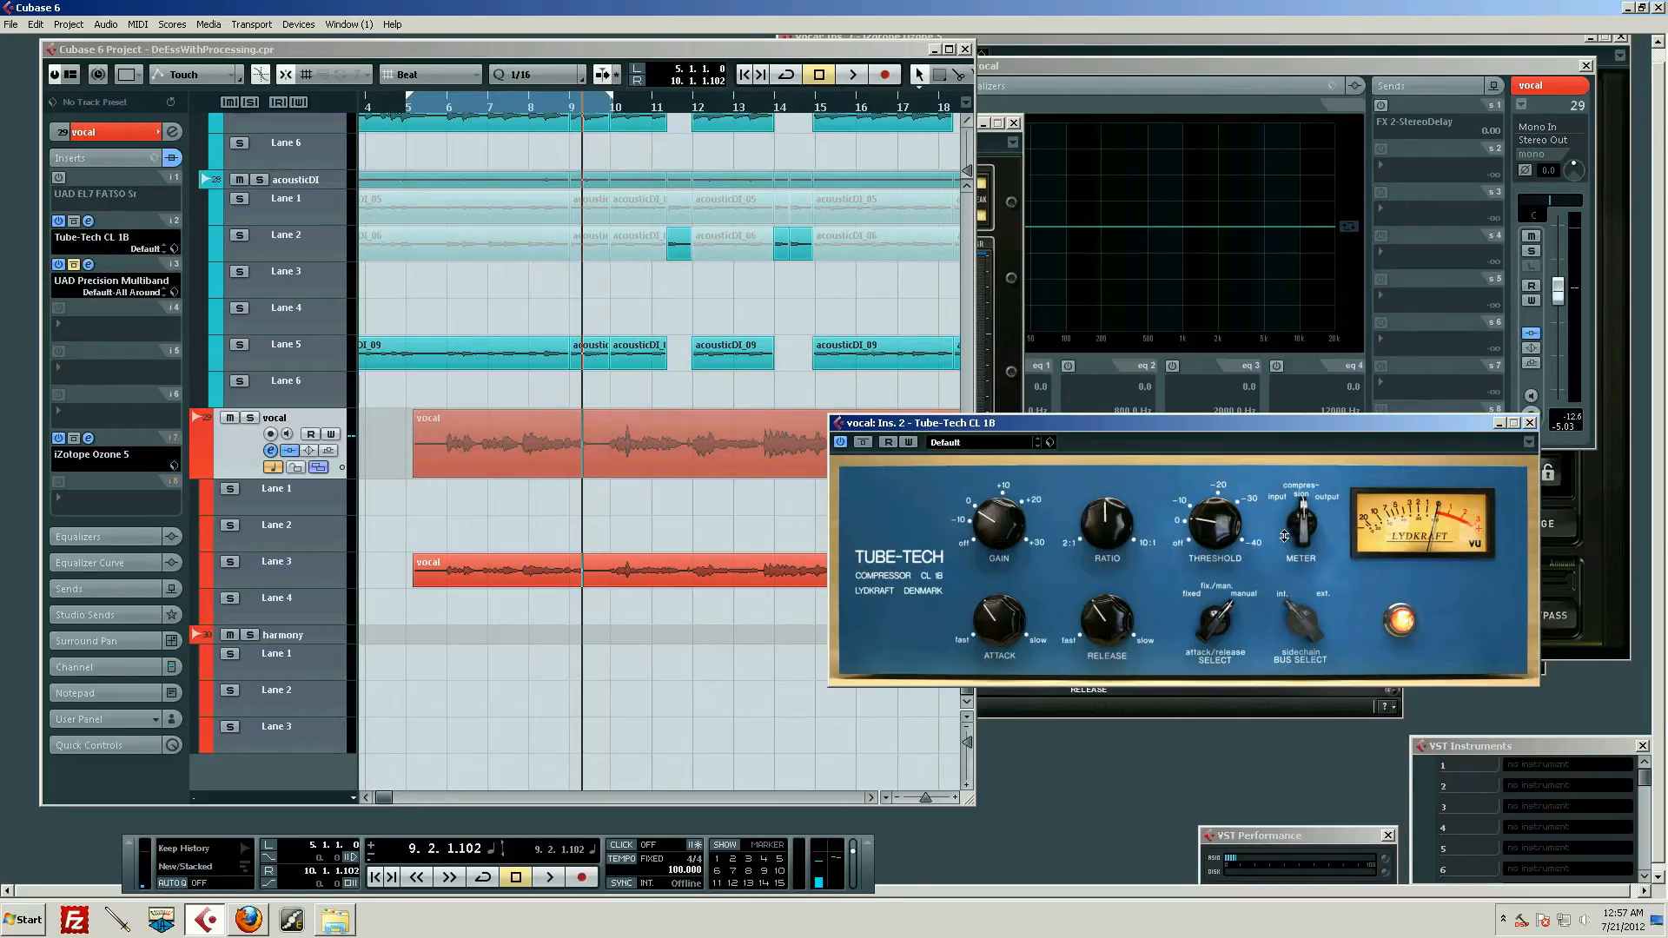
Turn on cycle playback, audition the vocal through the Tube-Tech CL 1B, and close the compressor's editor
{"action": "key", "text": "space"}
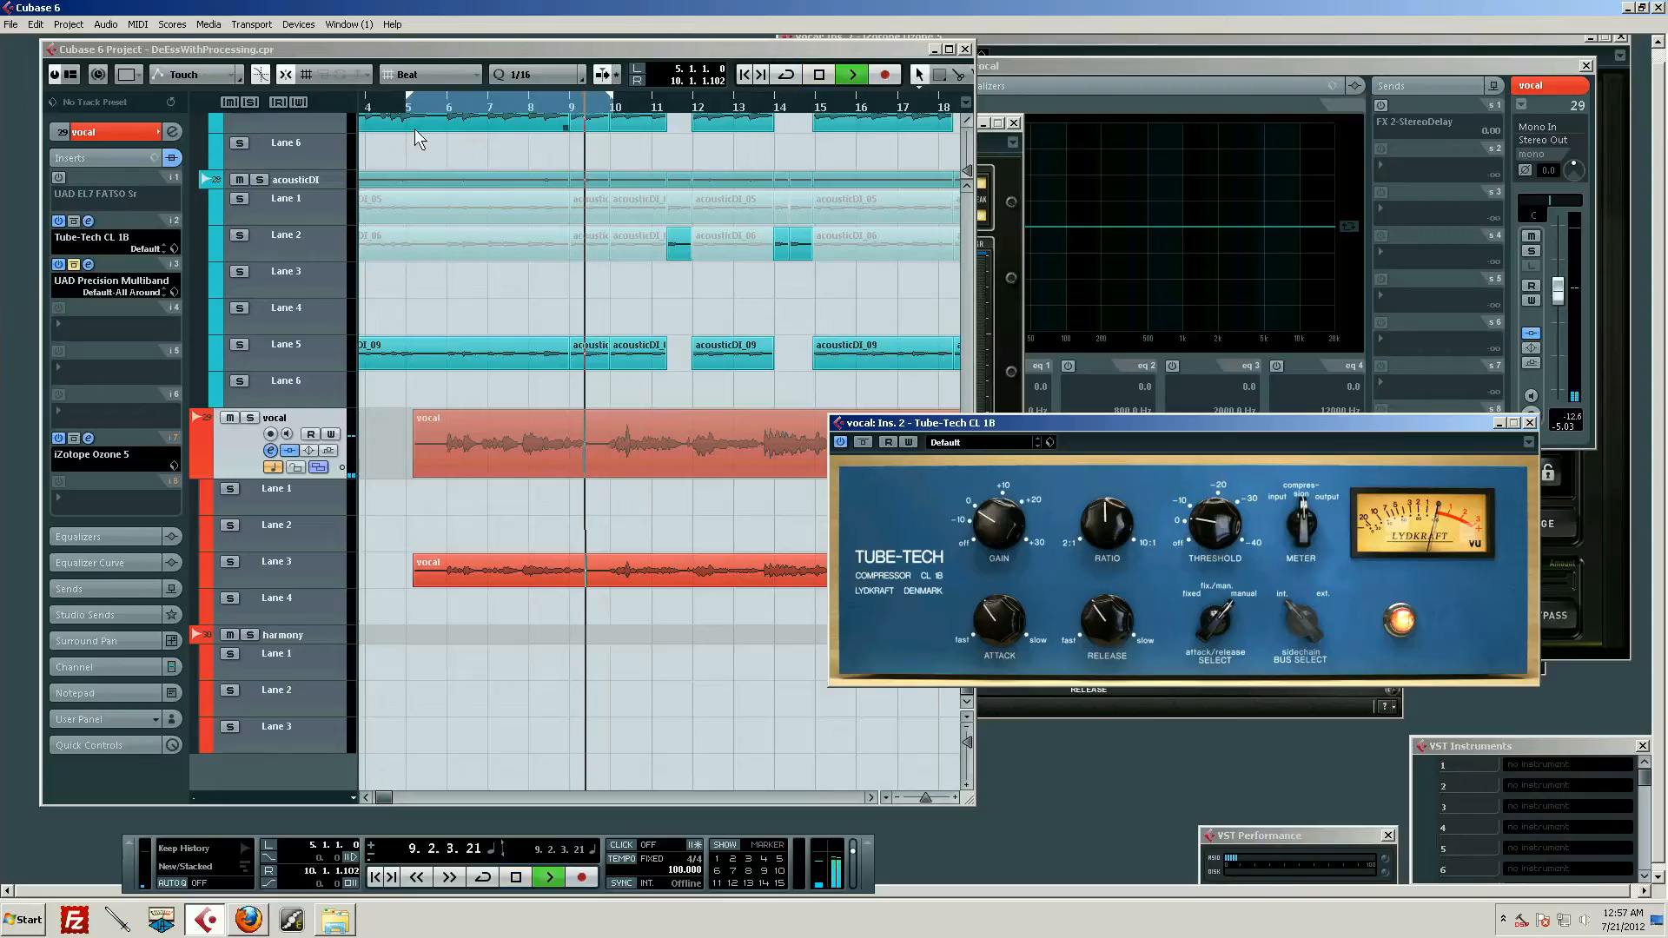
{"action": "key", "text": "slash"}
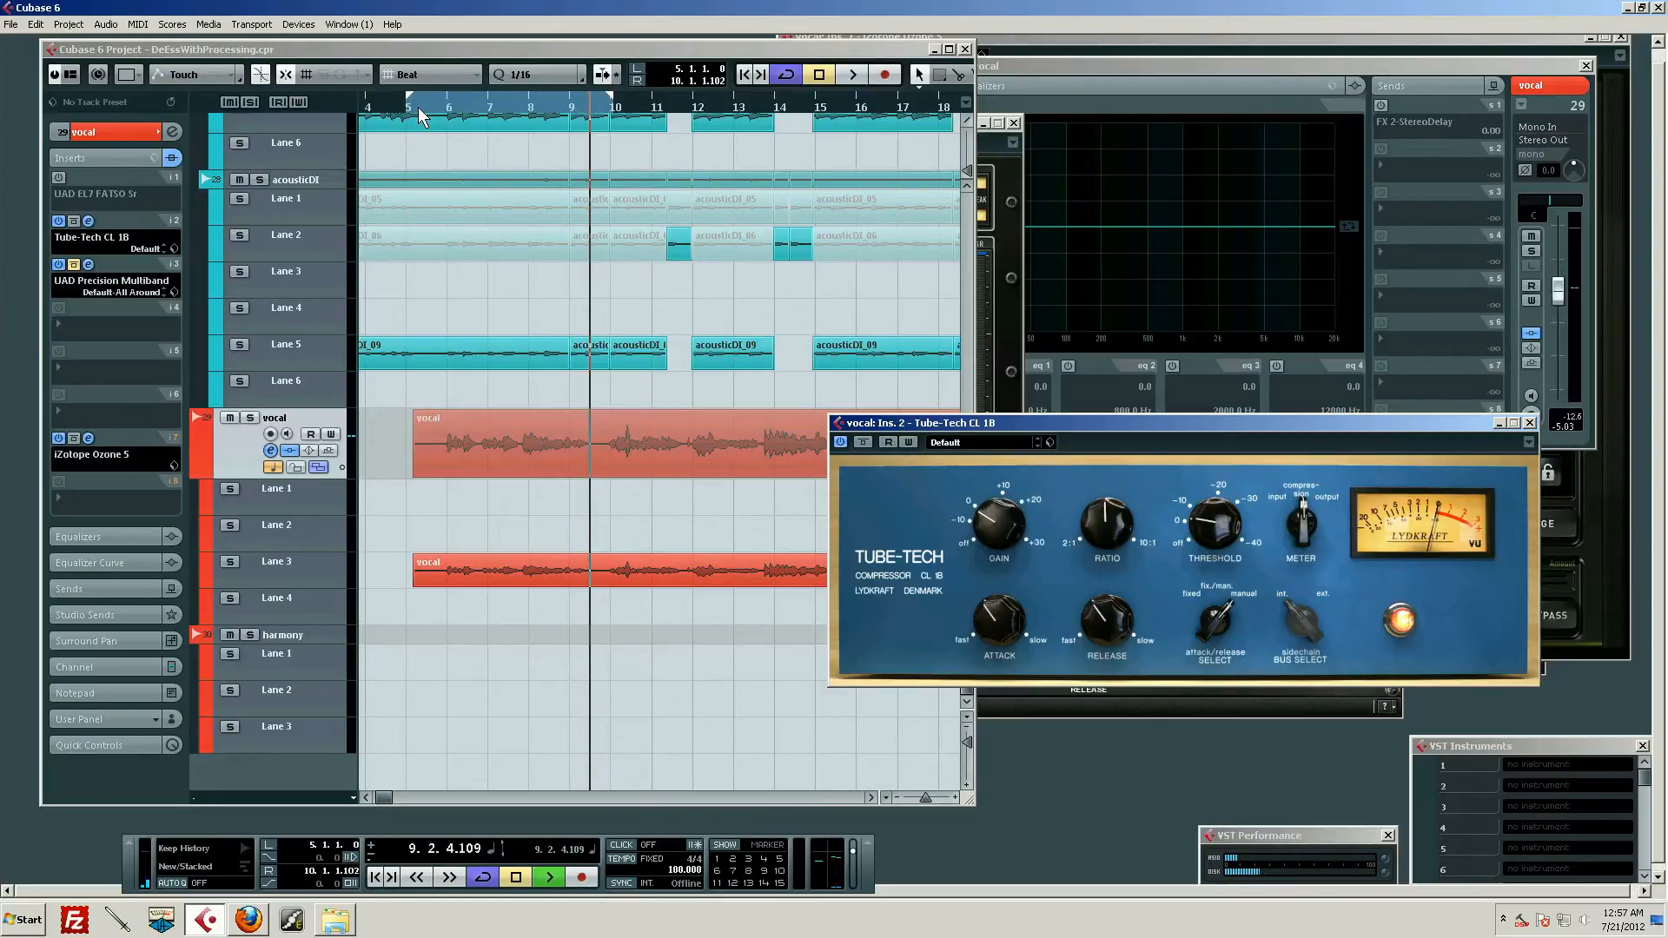
{"action": "key", "text": "space"}
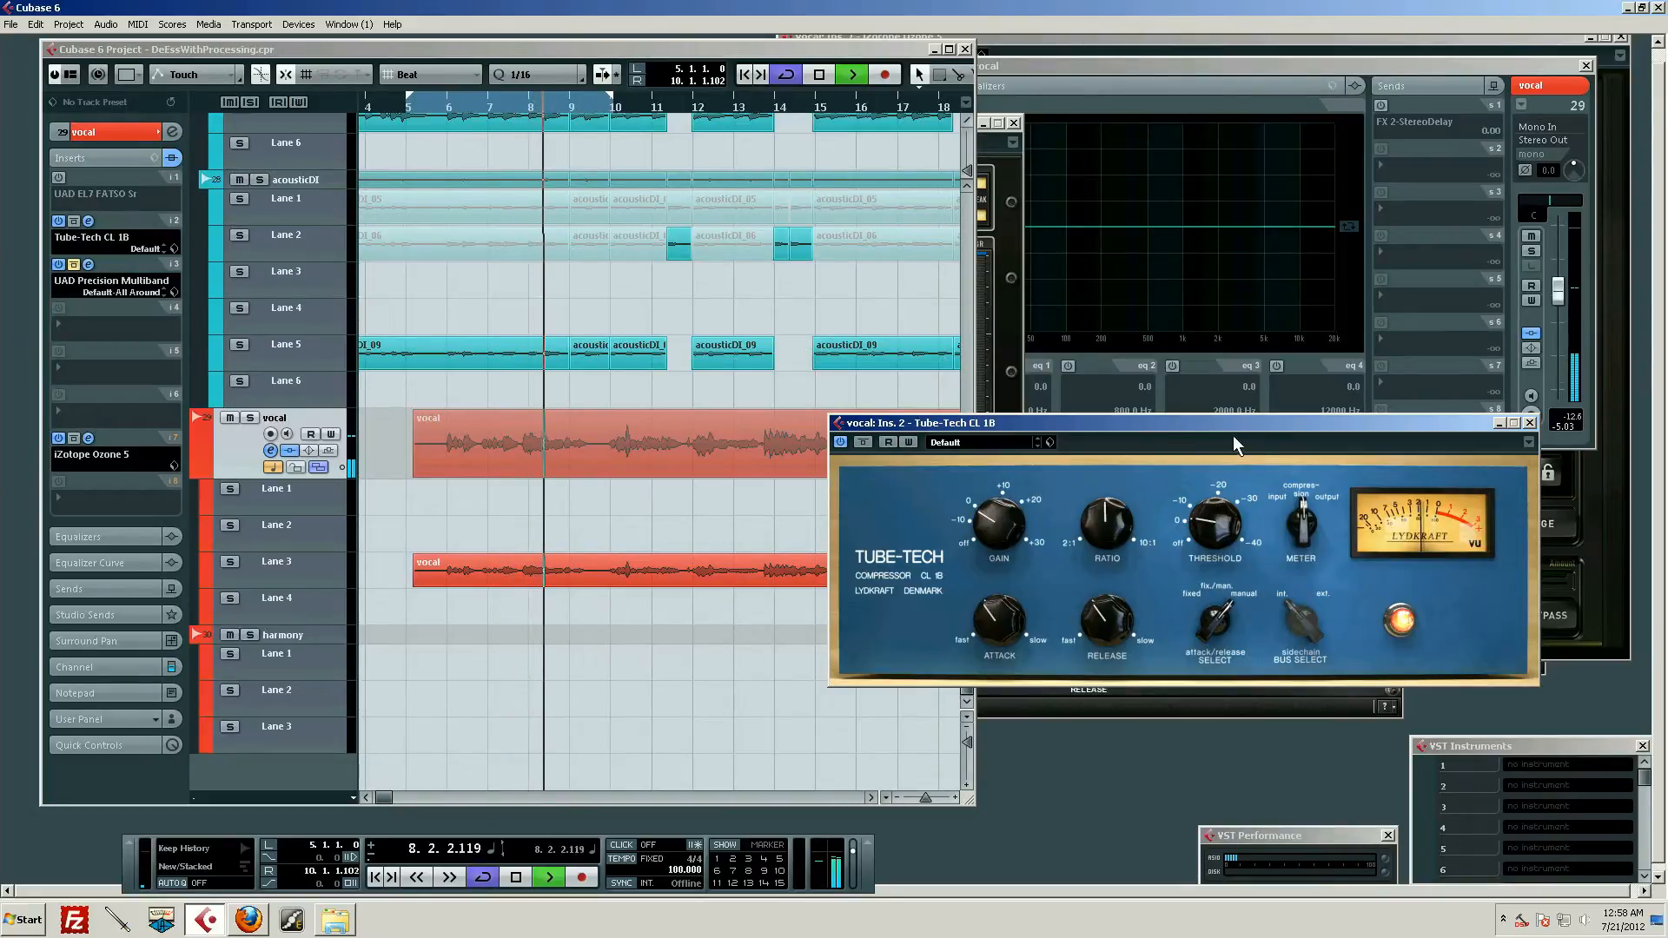
{"action": "key", "text": "space"}
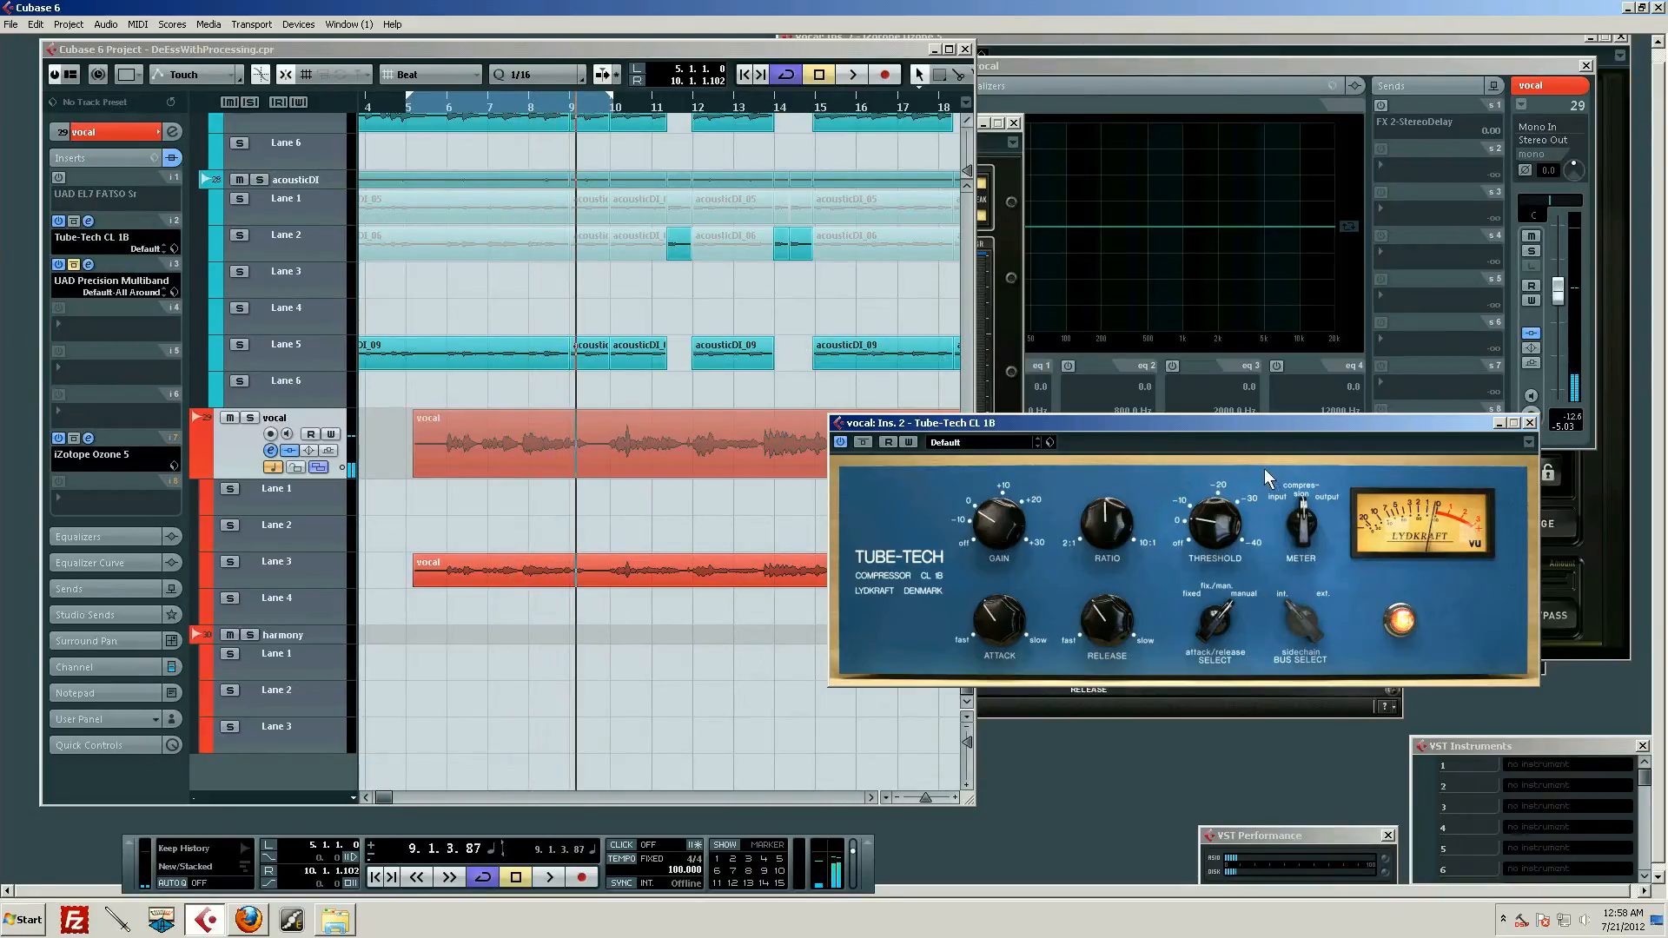
{"action": "left_click", "coordinate": [1529, 422]}
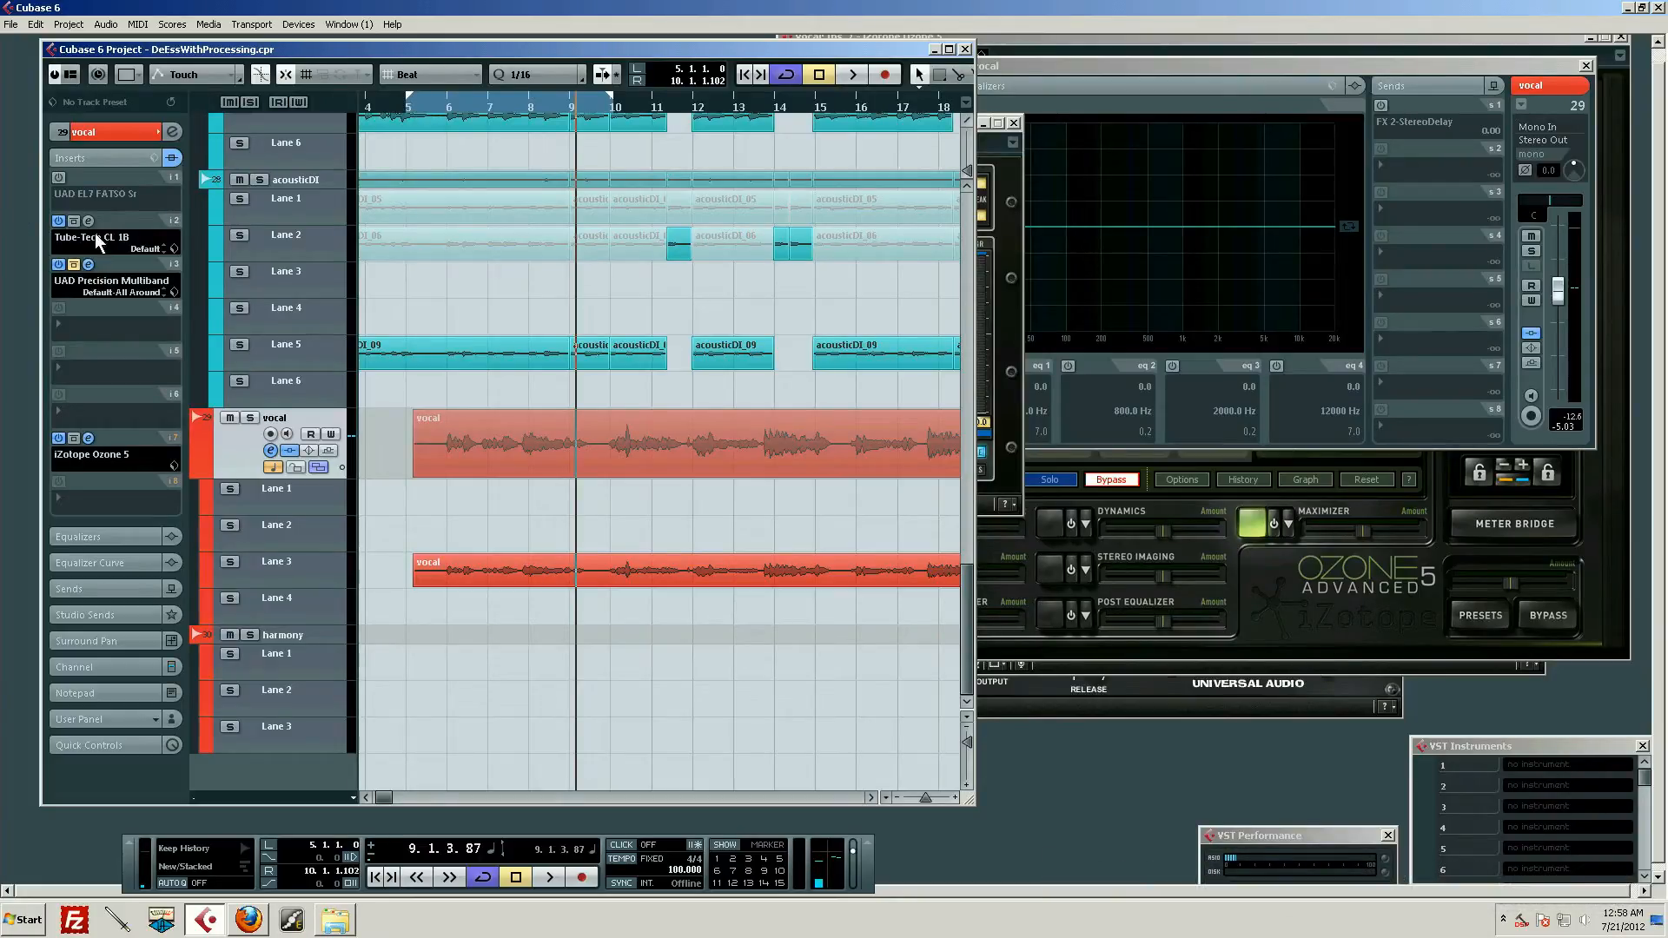
Activate the UAD EL7 FATSO Sr insert on the vocal track and place its open editor beside the vocal clip
{"action": "left_click", "coordinate": [58, 178]}
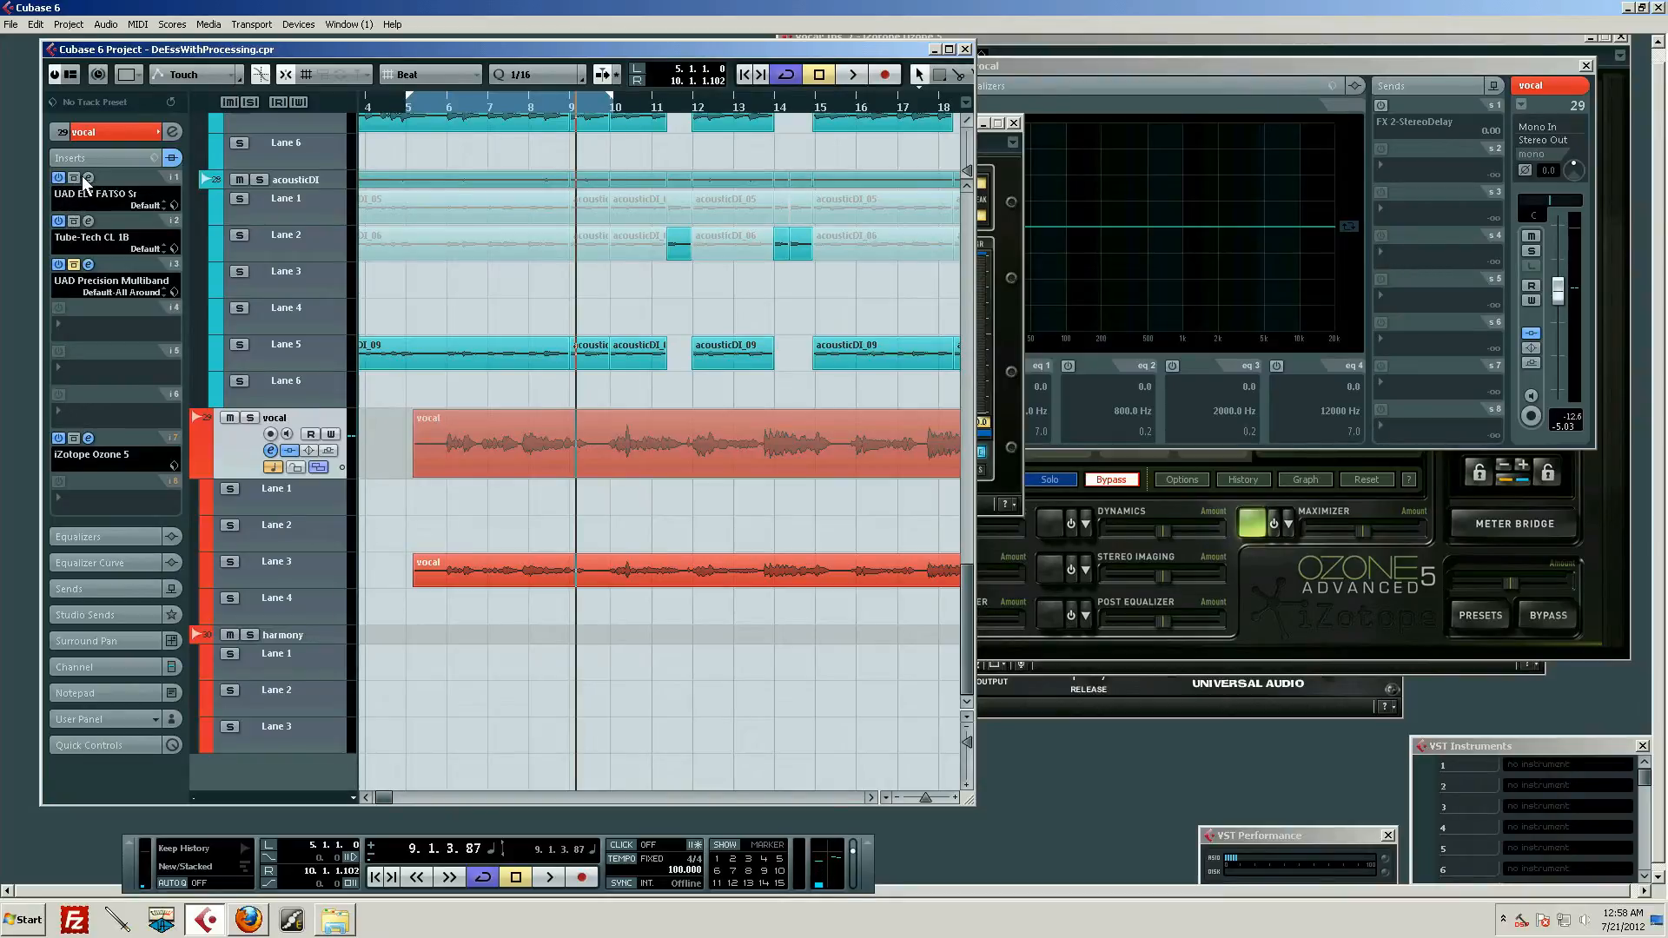
{"action": "left_click", "coordinate": [86, 178]}
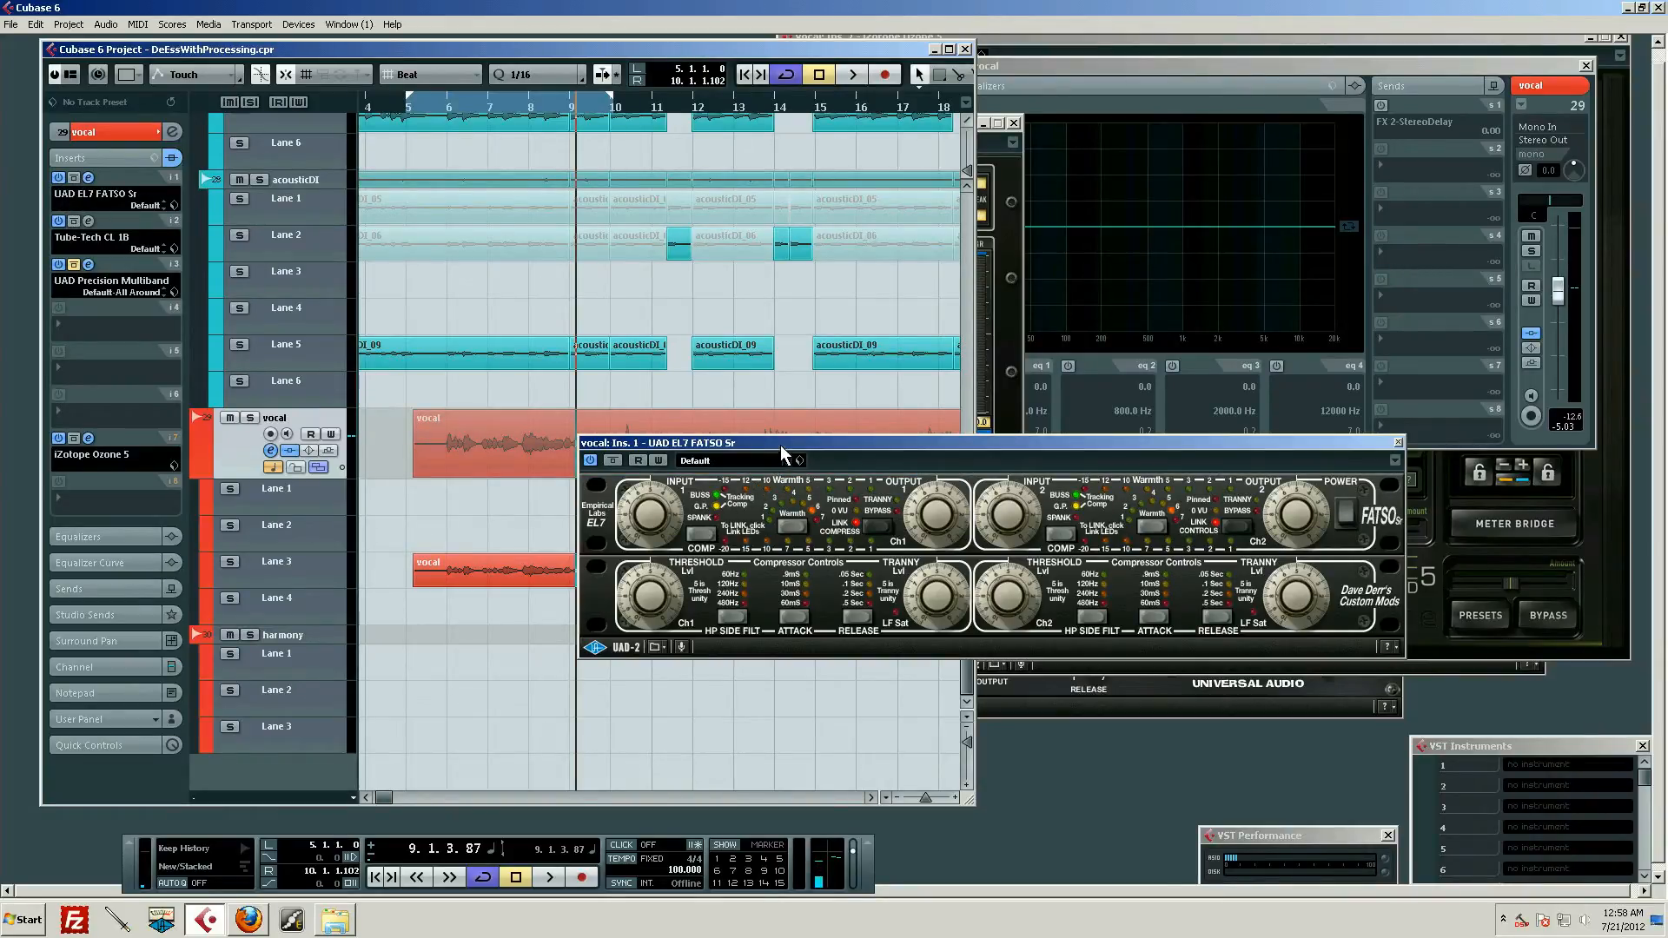
{"action": "left_click_drag", "start_coordinate": [781, 446], "coordinate": [986, 385]}
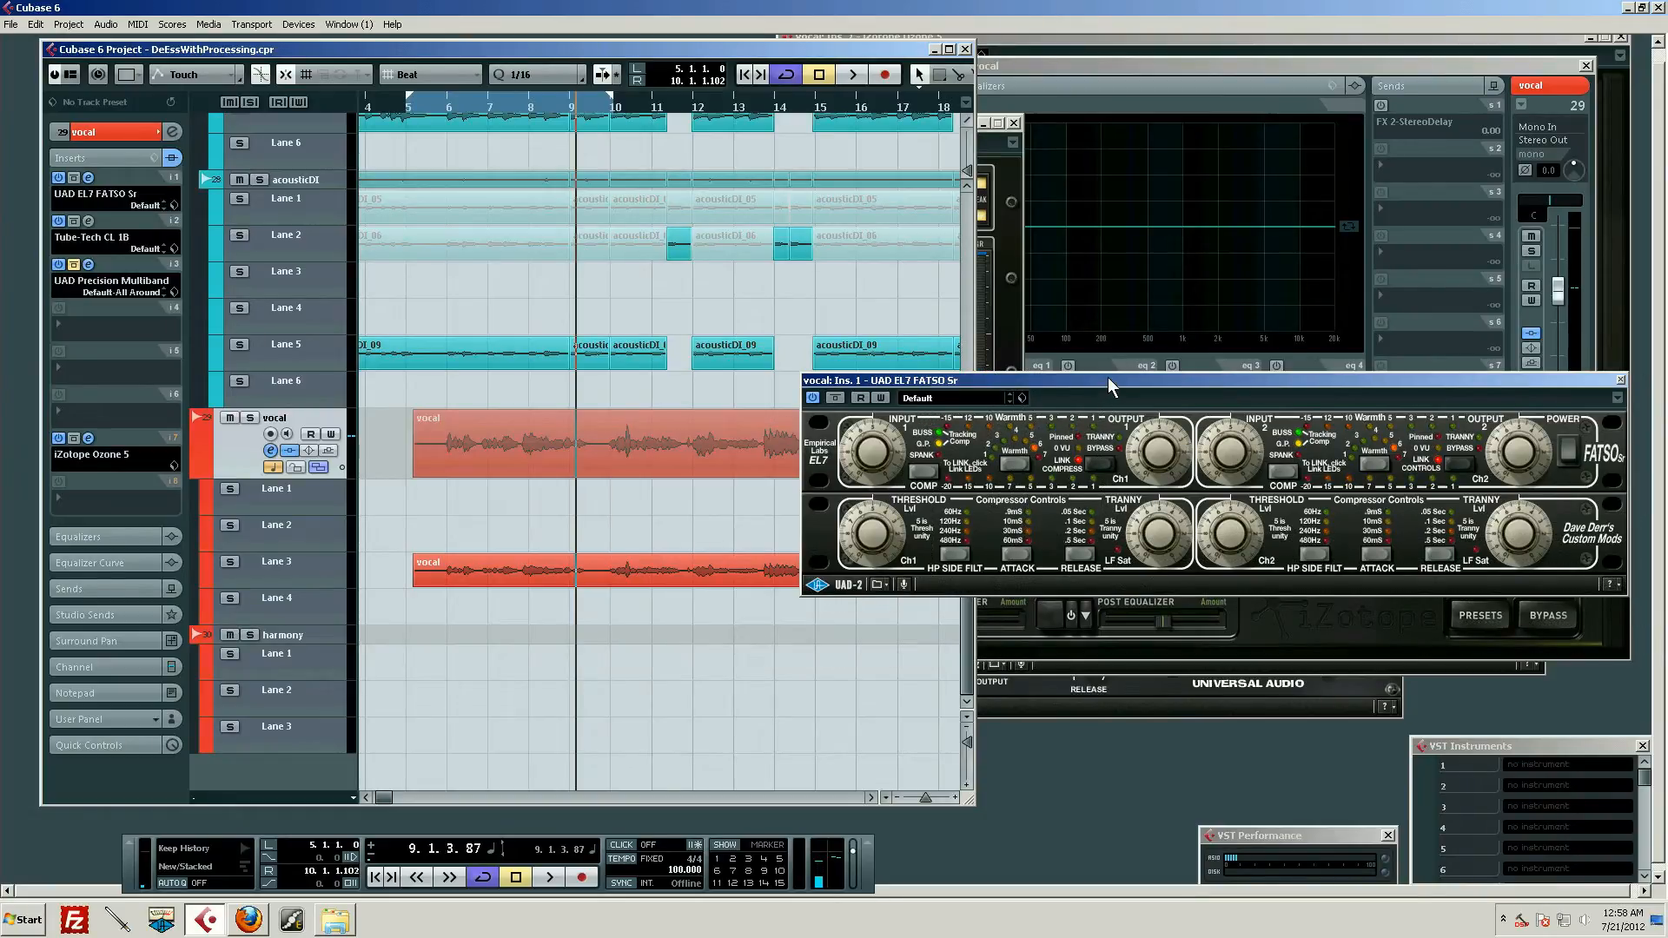
{"action": "left_click_drag", "start_coordinate": [1107, 377], "coordinate": [1083, 375]}
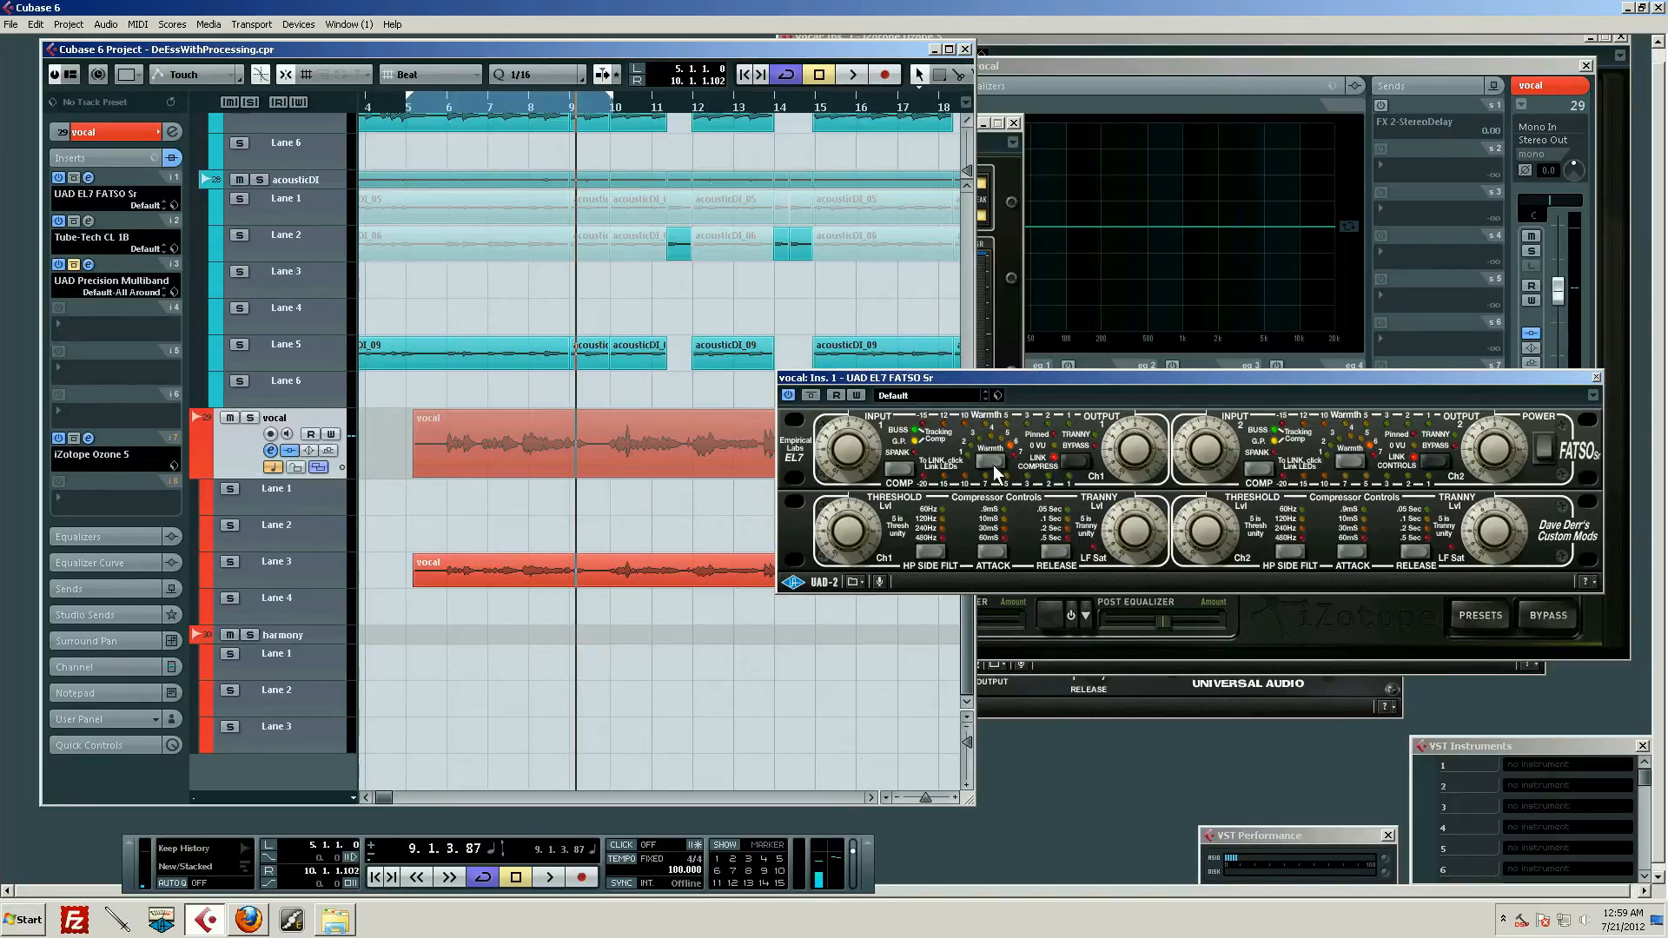
Play the vocal from beat 2 of bar 5 with the FATSO Sr bypassed, re-enable the effect and stop playback
{"action": "left_click", "coordinate": [430, 106]}
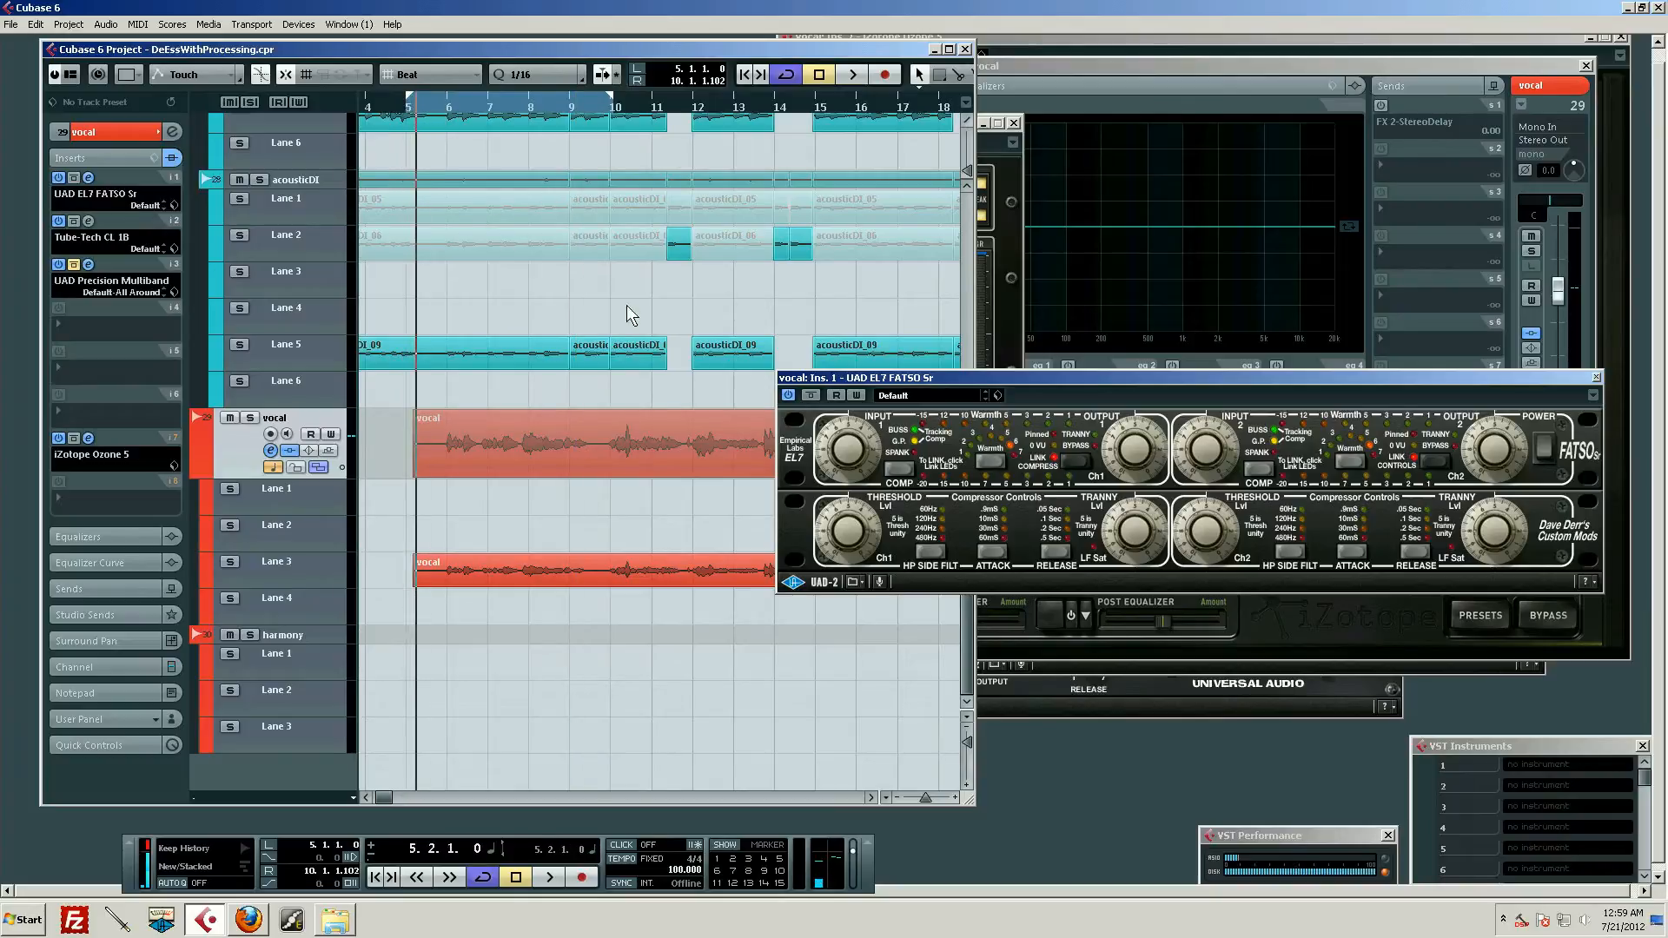
{"action": "left_click", "coordinate": [806, 394]}
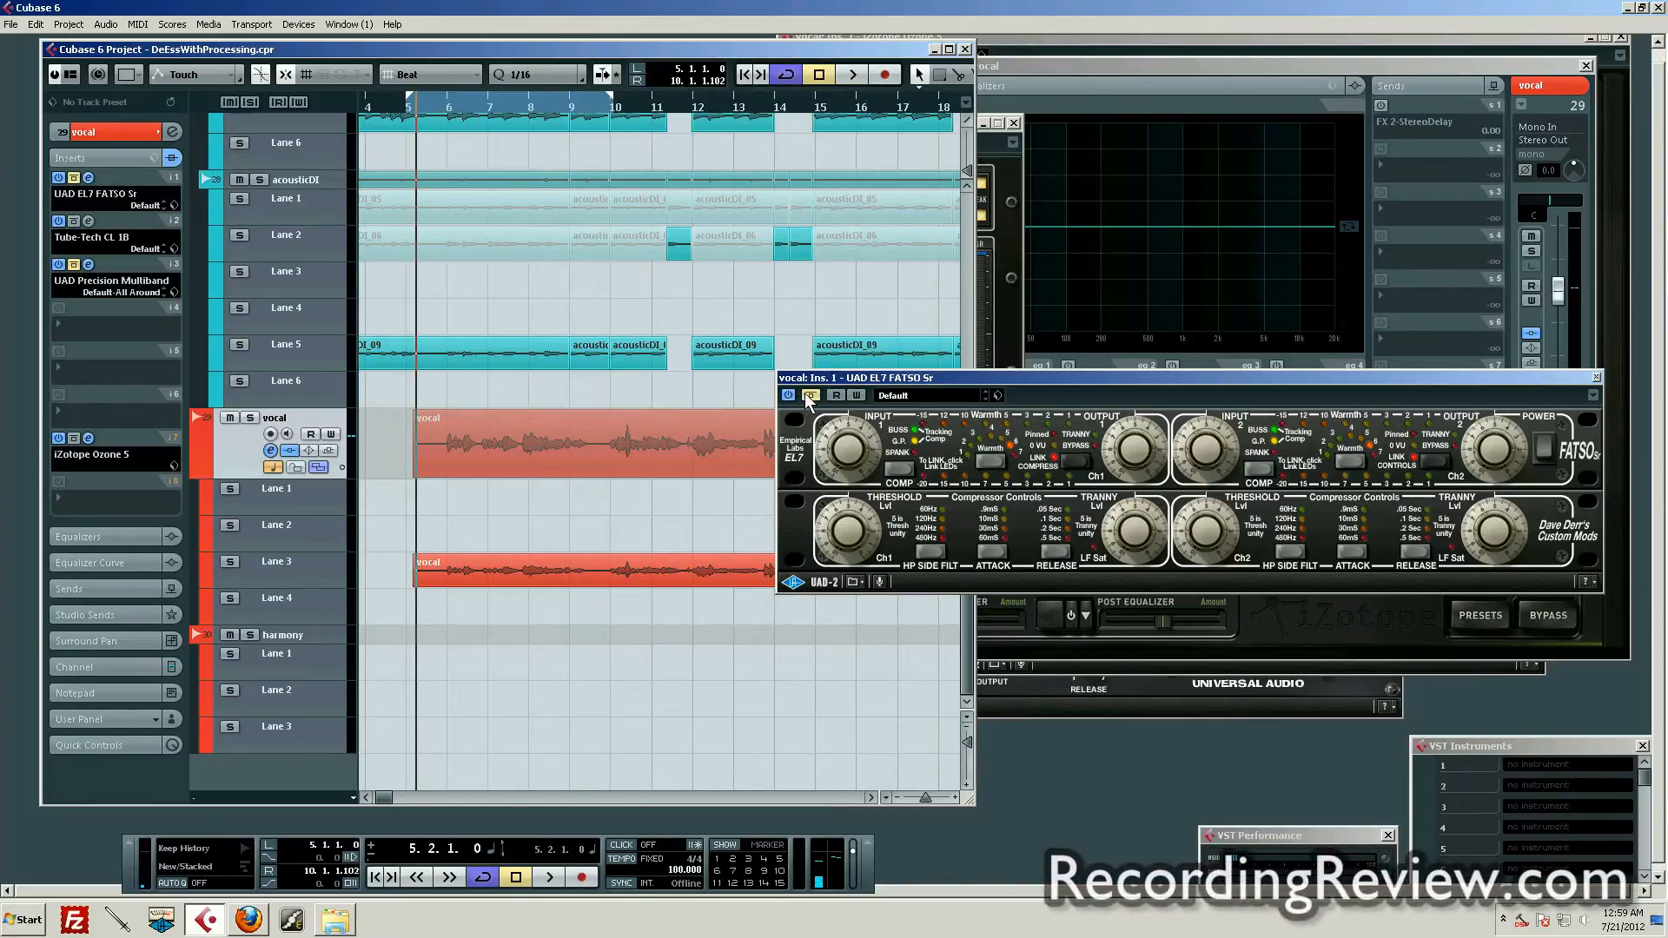
{"action": "key", "text": "space"}
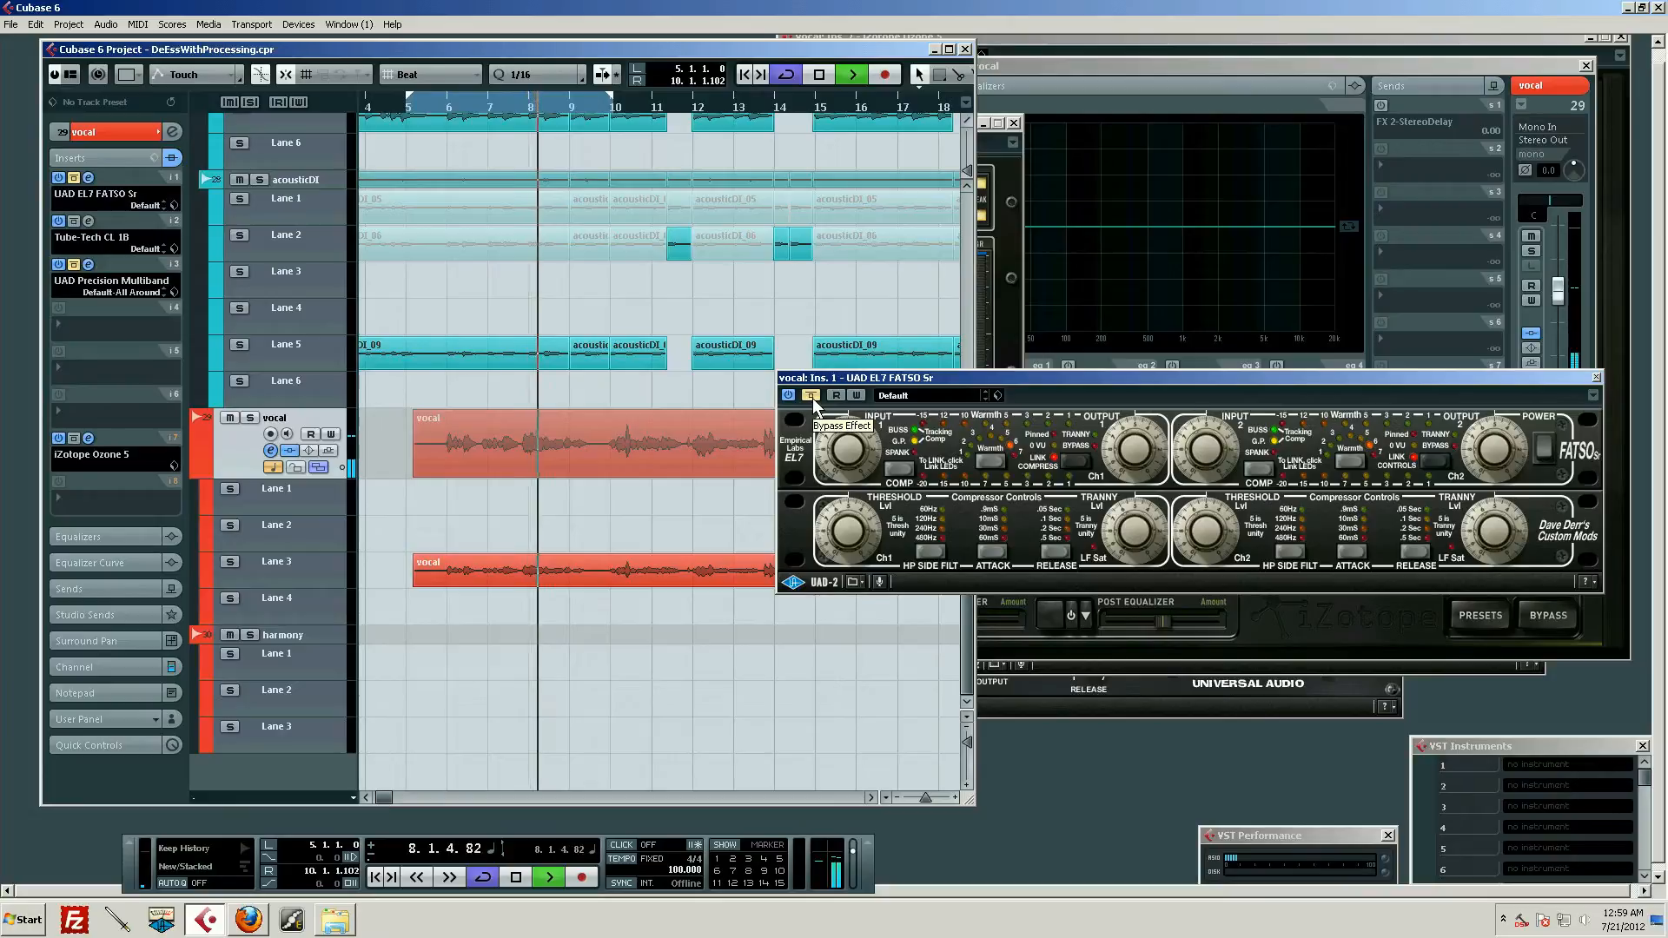
{"action": "left_click", "coordinate": [811, 396]}
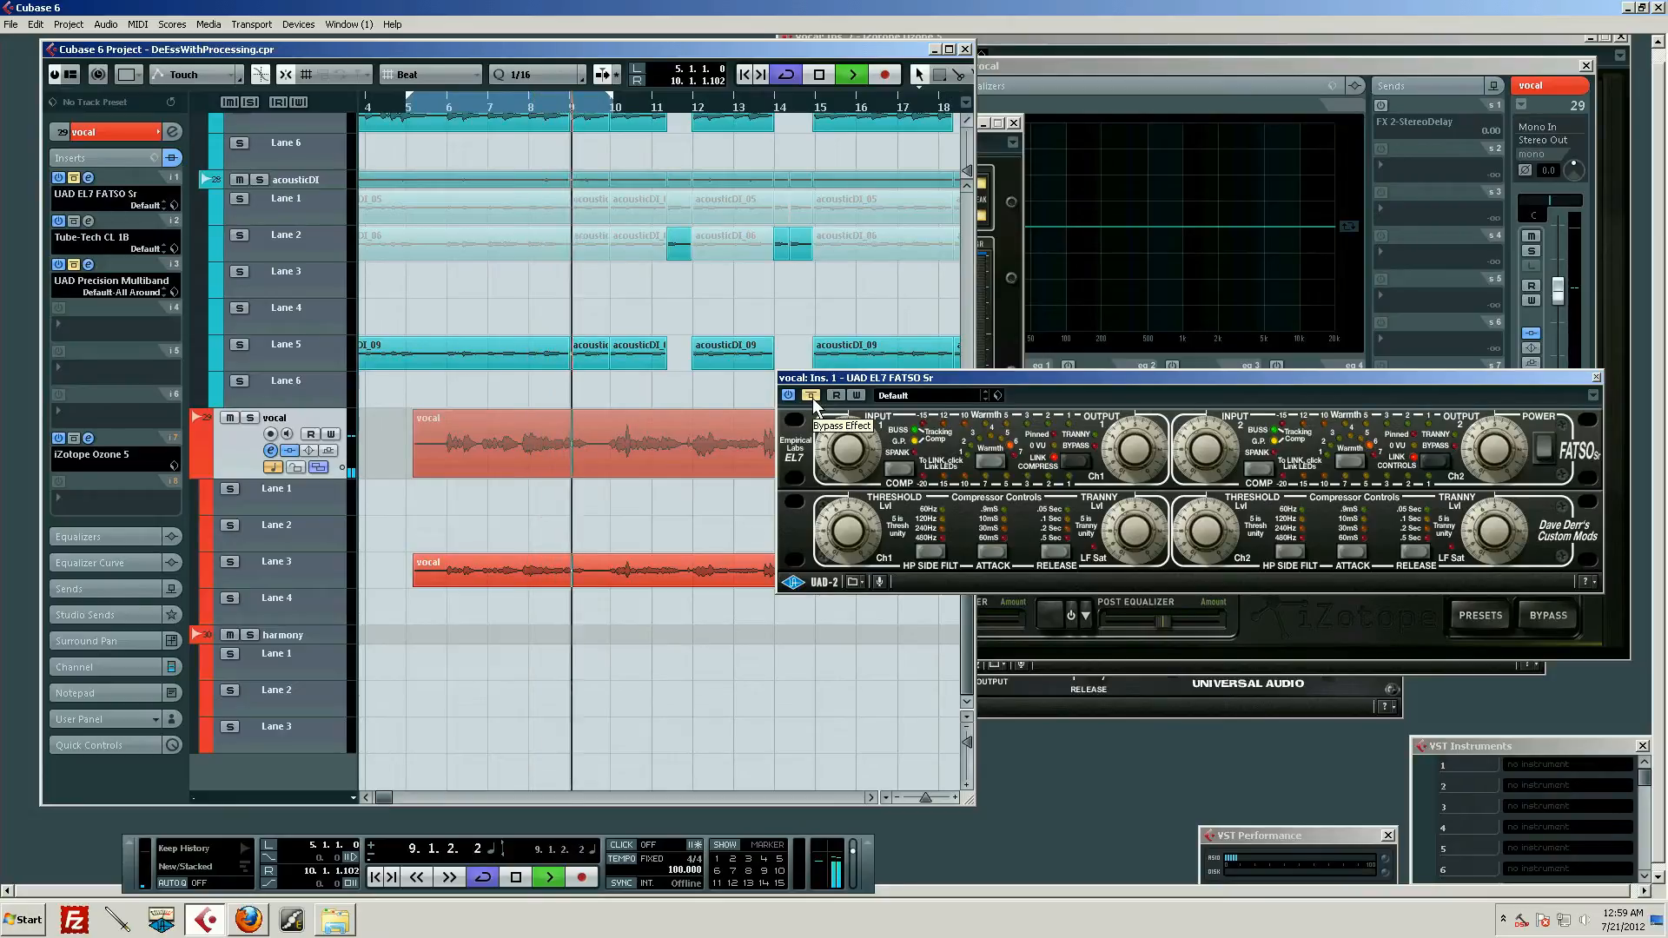
{"action": "key", "text": "space"}
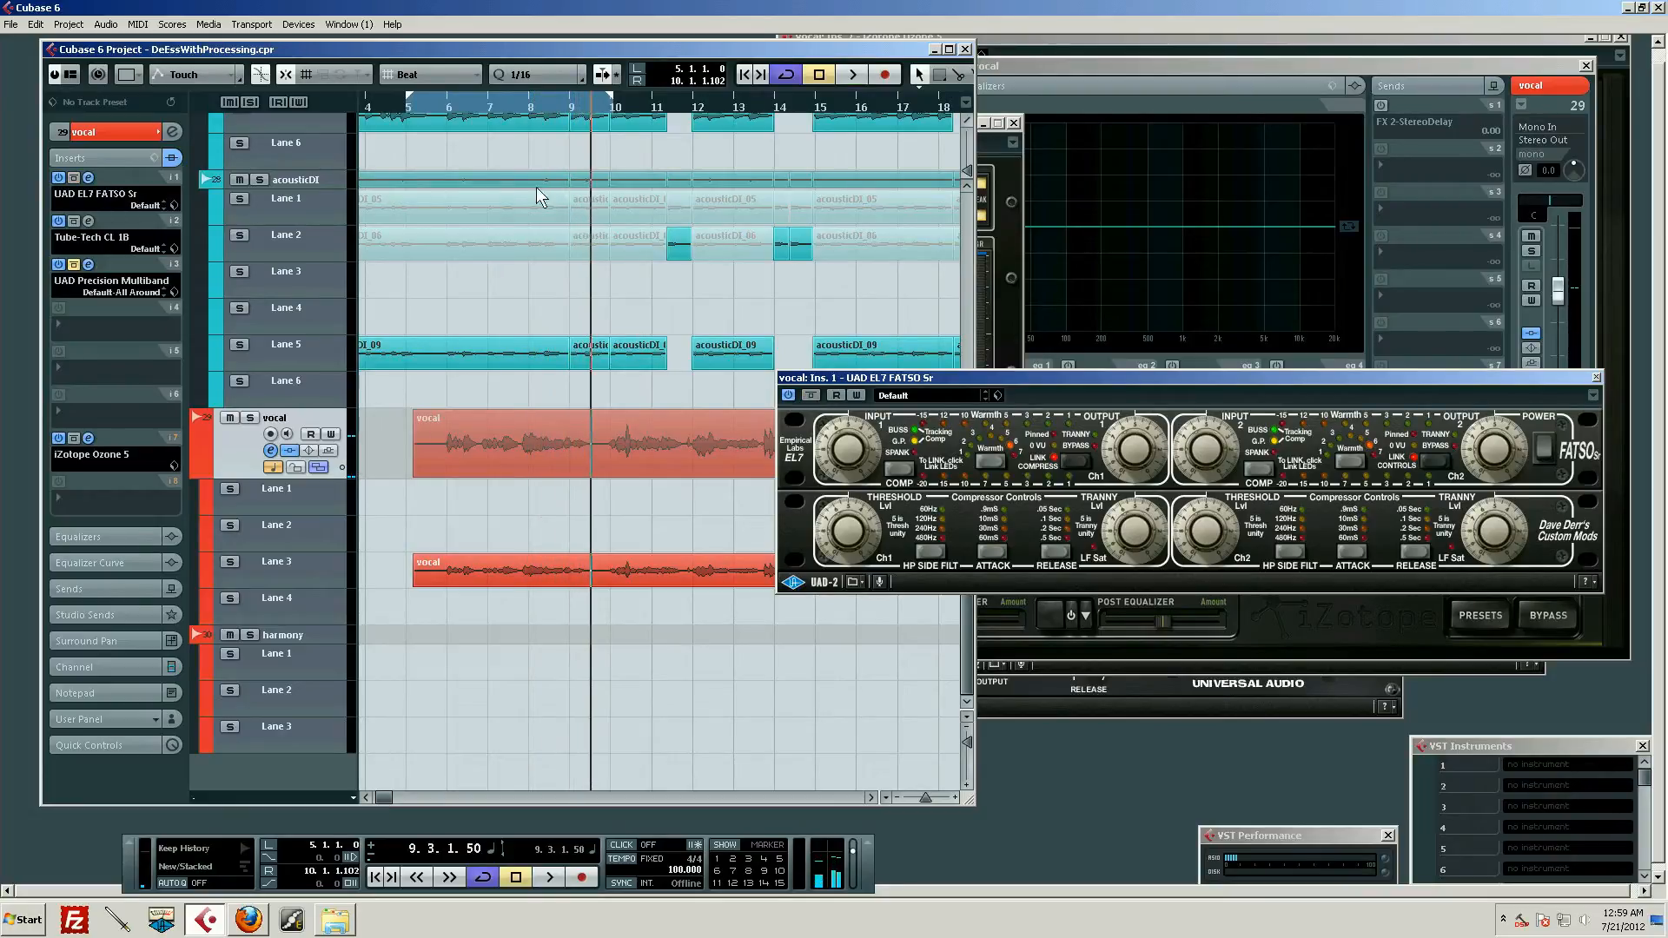
Replay the vocal phrase with the FATSO Sr active, stop shortly after bar 9 and close the effect's editor
{"action": "left_click", "coordinate": [483, 103]}
{"action": "left_click", "coordinate": [476, 97]}
{"action": "key", "text": "space"}
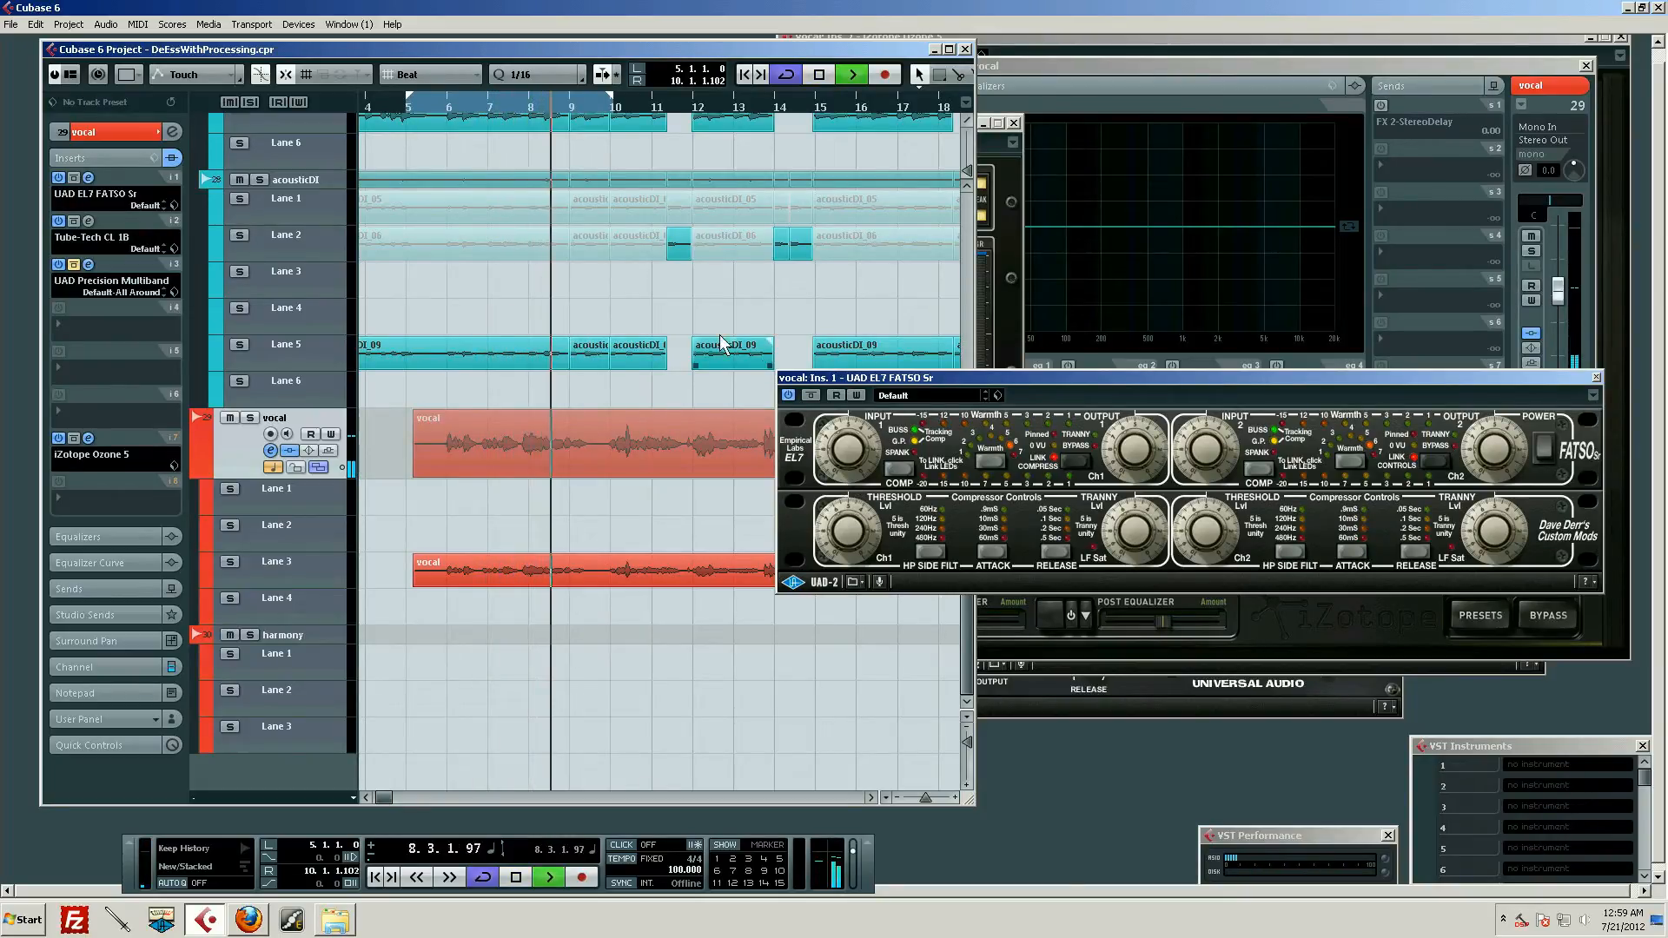
{"action": "key", "text": "space"}
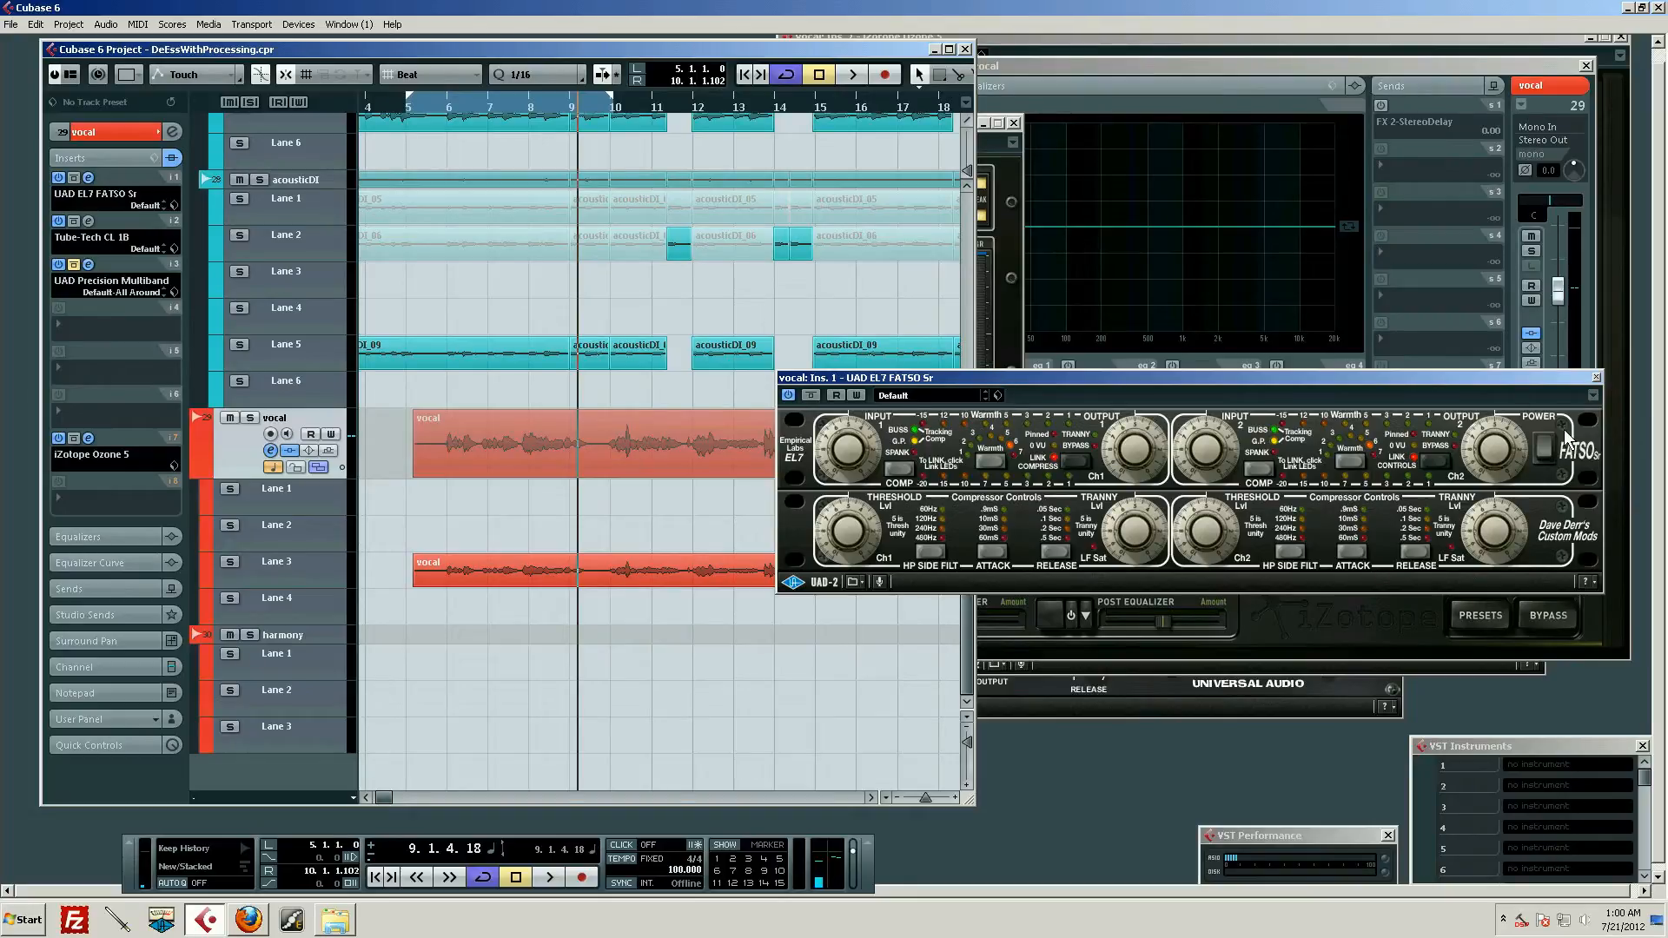
{"action": "left_click", "coordinate": [1596, 378]}
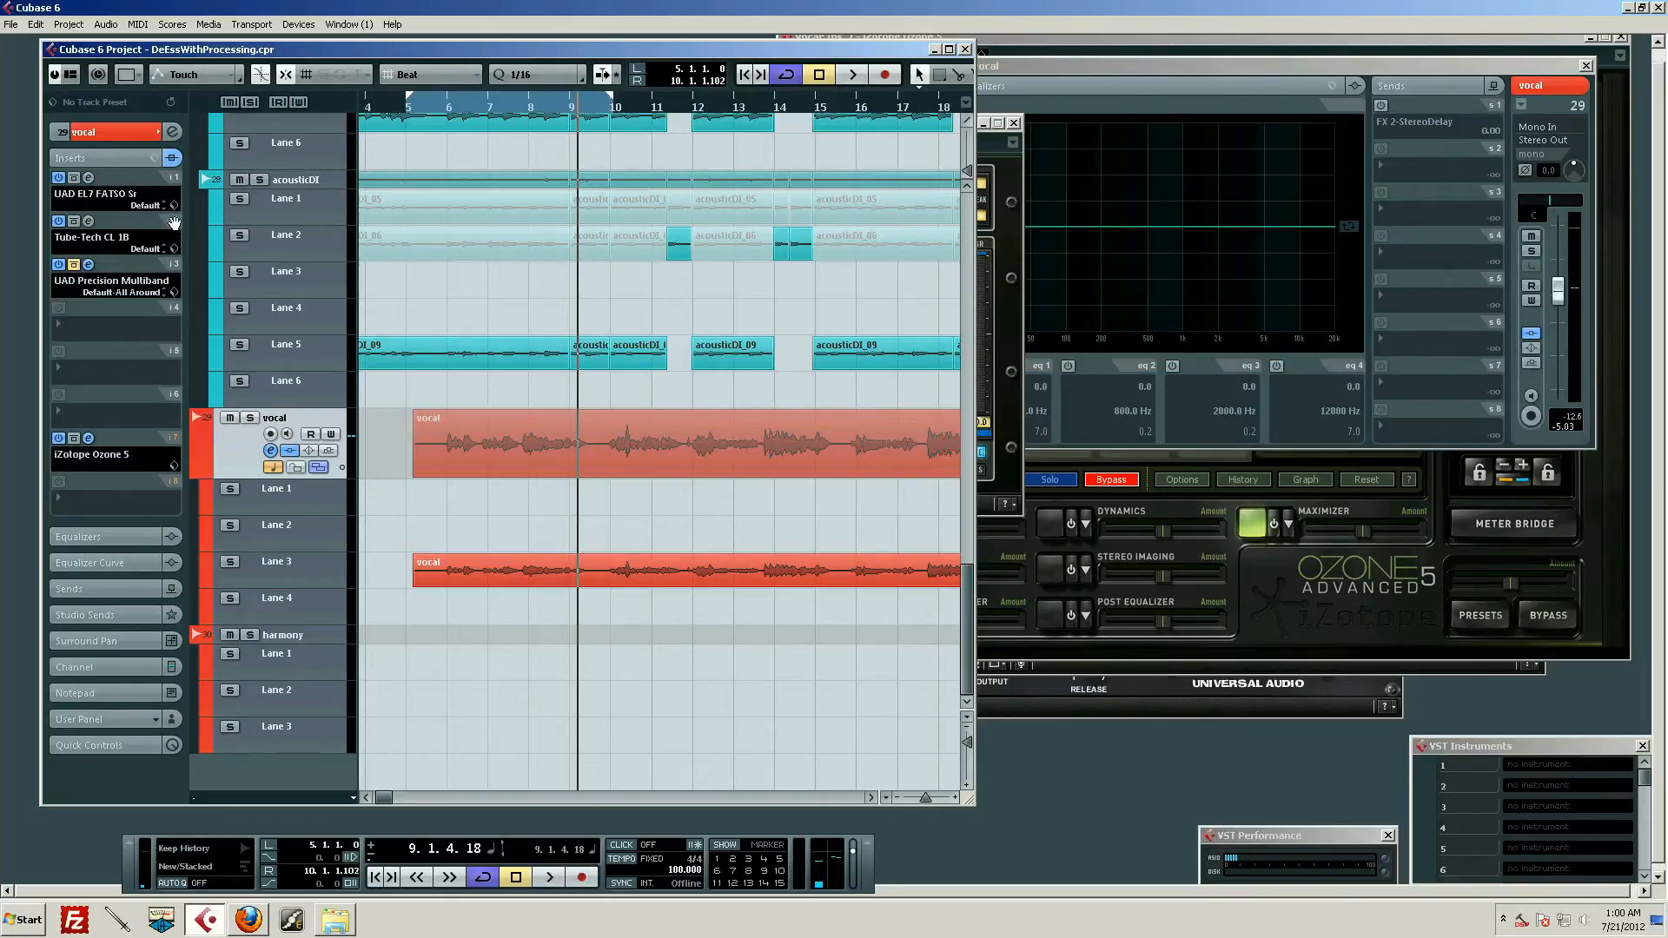
Take the vocal's UAD Precision Multiband insert out of bypass and place its open editor clear of the tracks
{"action": "left_click", "coordinate": [86, 263]}
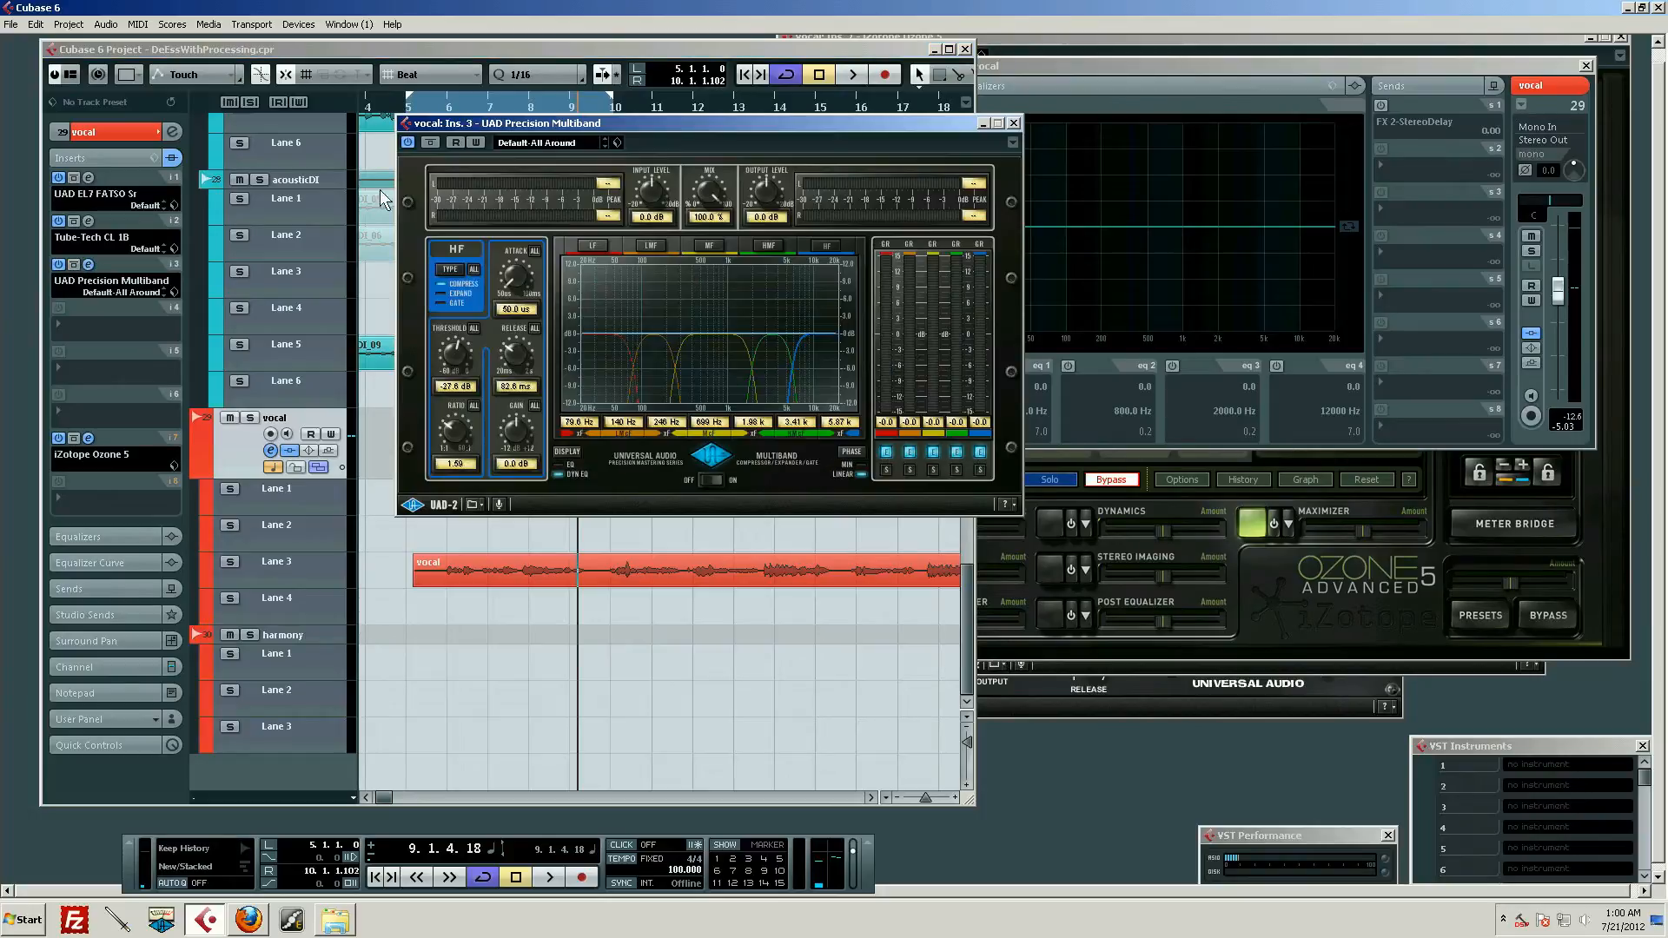
{"action": "left_click_drag", "start_coordinate": [476, 126], "coordinate": [1148, 108]}
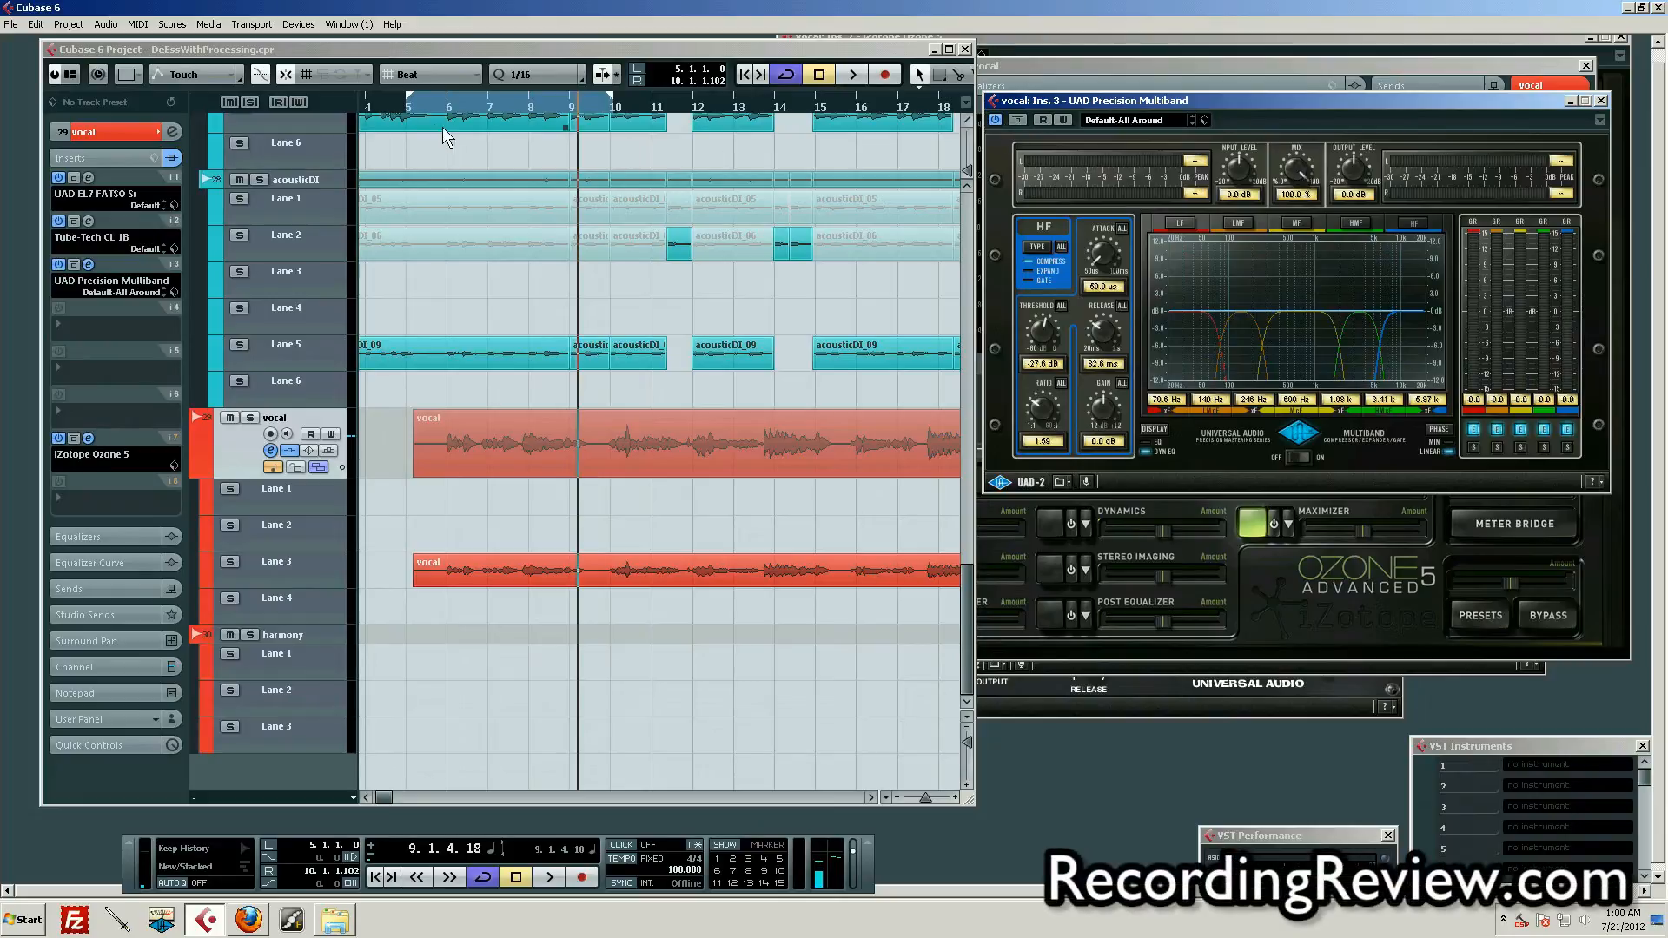
Move the playback cursor to bar 6 and reopen the meter bridge from iZotope Ozone 5
{"action": "left_click", "coordinate": [446, 92]}
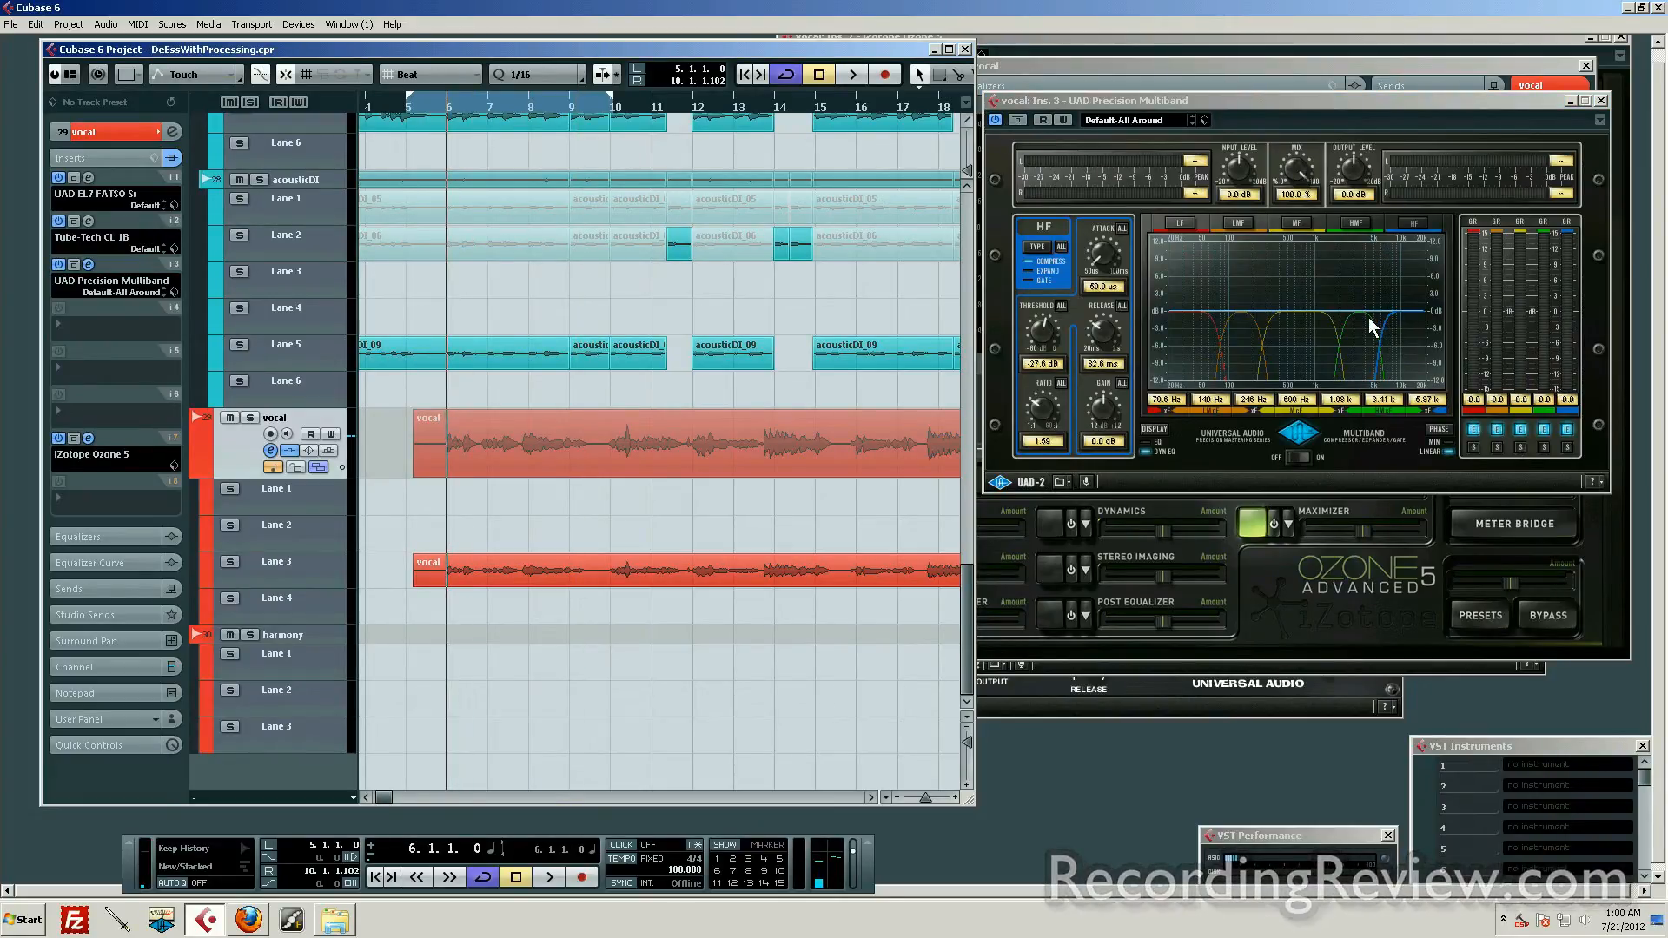
{"action": "left_click", "coordinate": [1316, 592]}
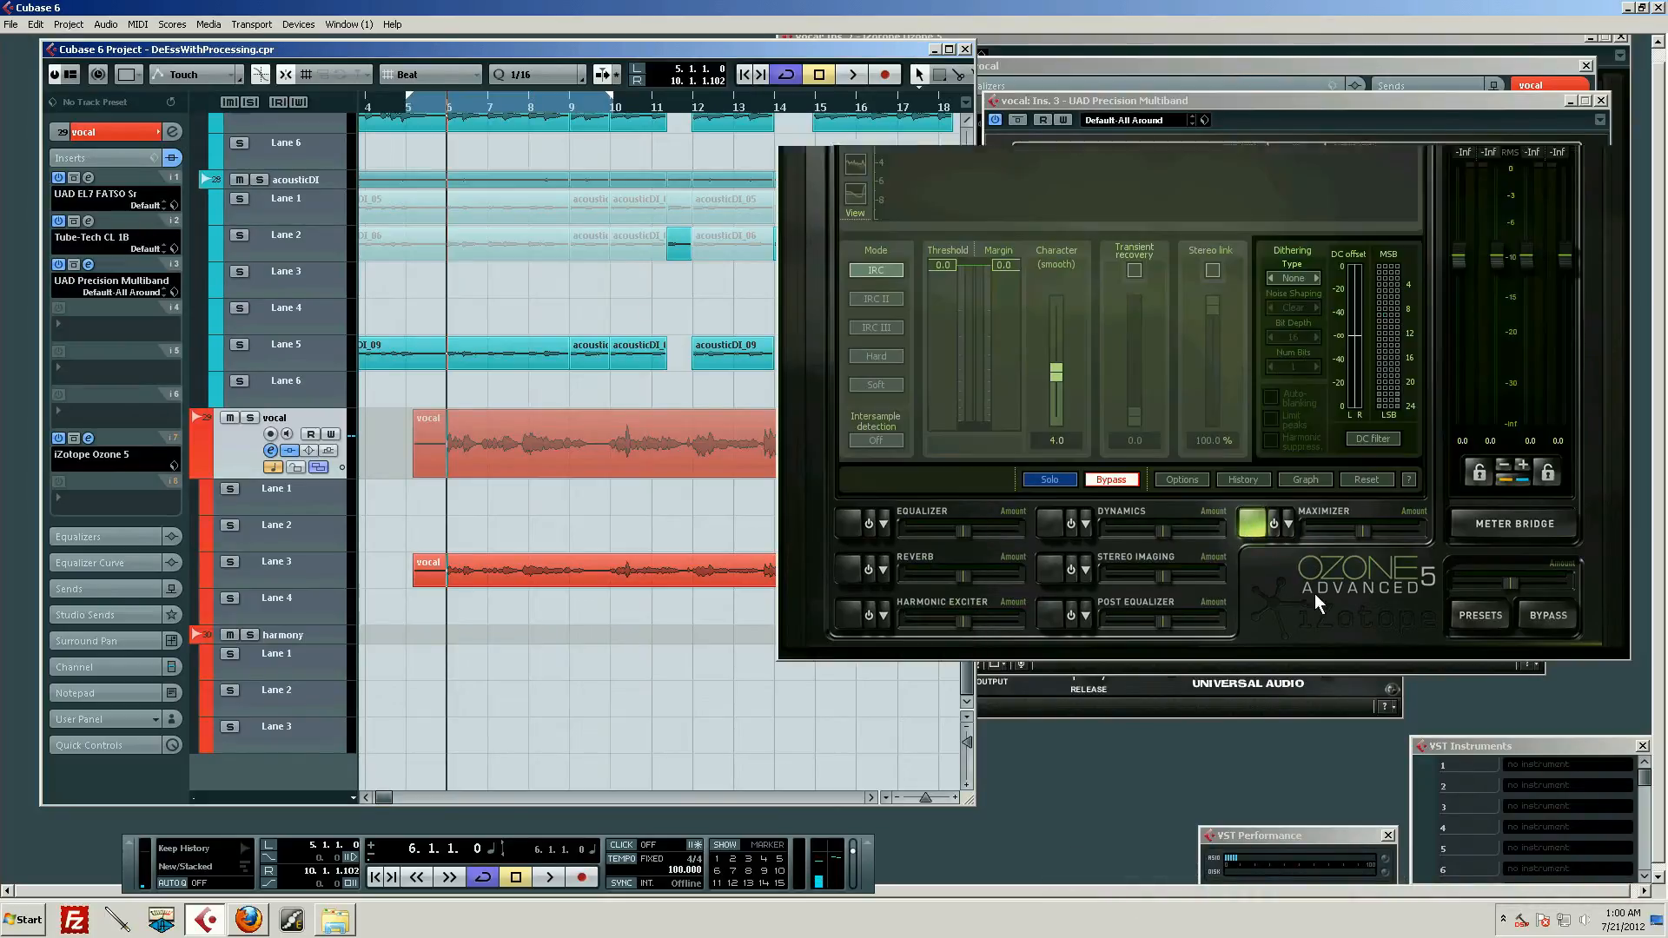
{"action": "left_click", "coordinate": [1504, 525]}
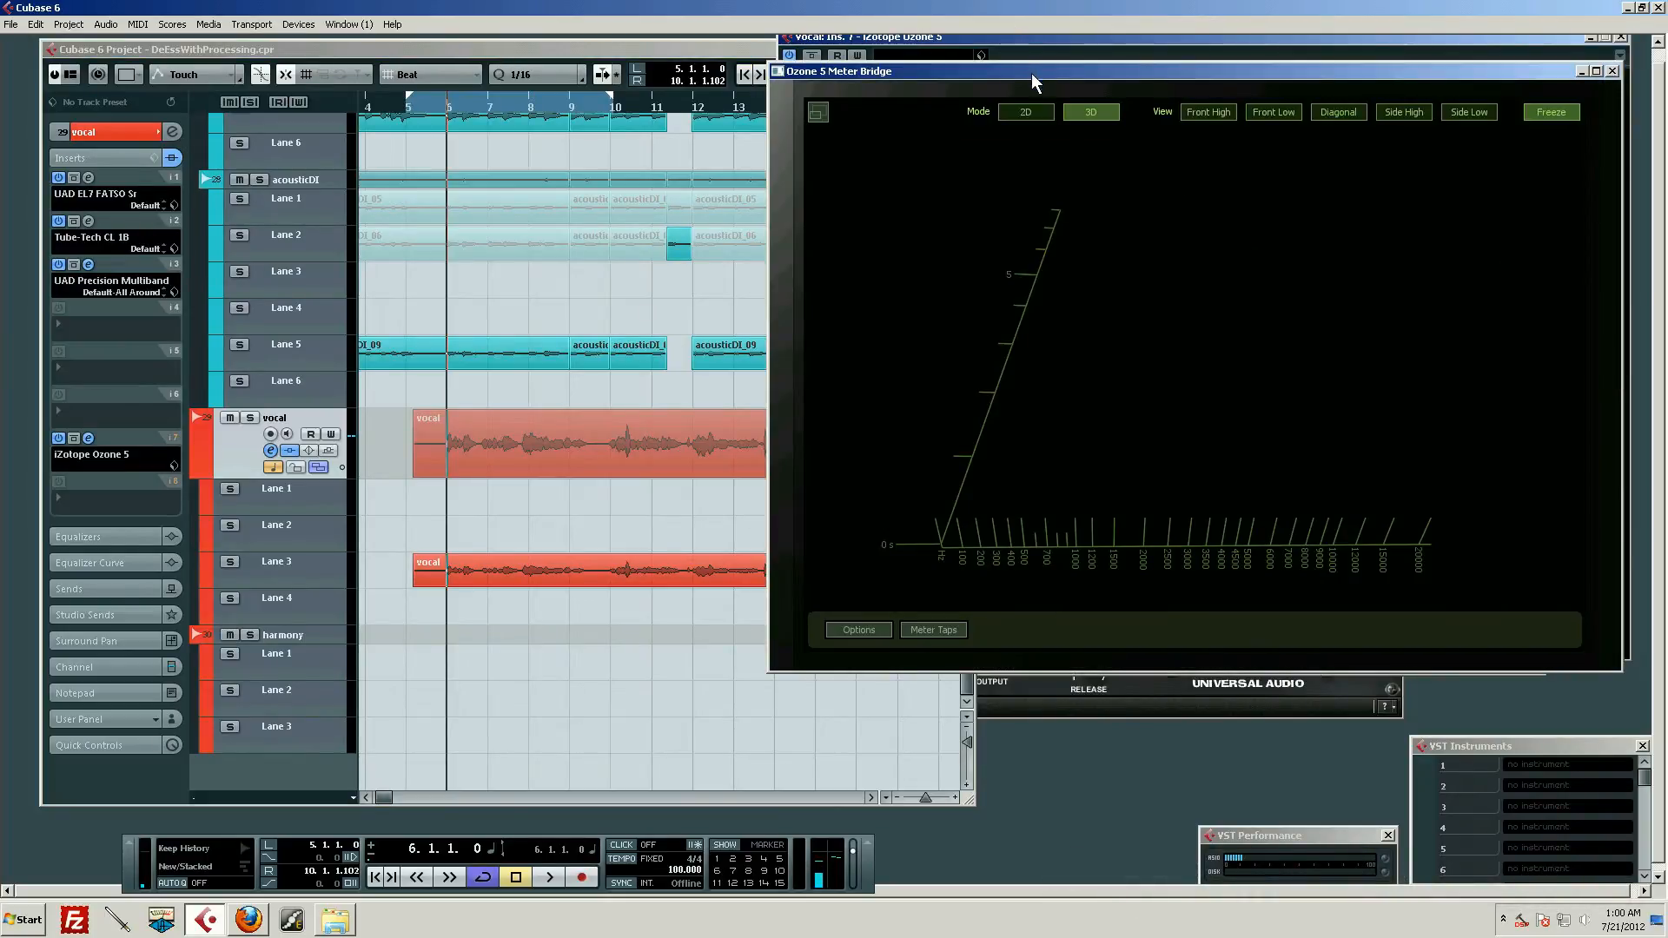
Move the meter bridge slightly aside and play the vocal from the middle of bar 5, stopping early in bar 7
{"action": "left_click_drag", "start_coordinate": [1072, 73], "coordinate": [1086, 66]}
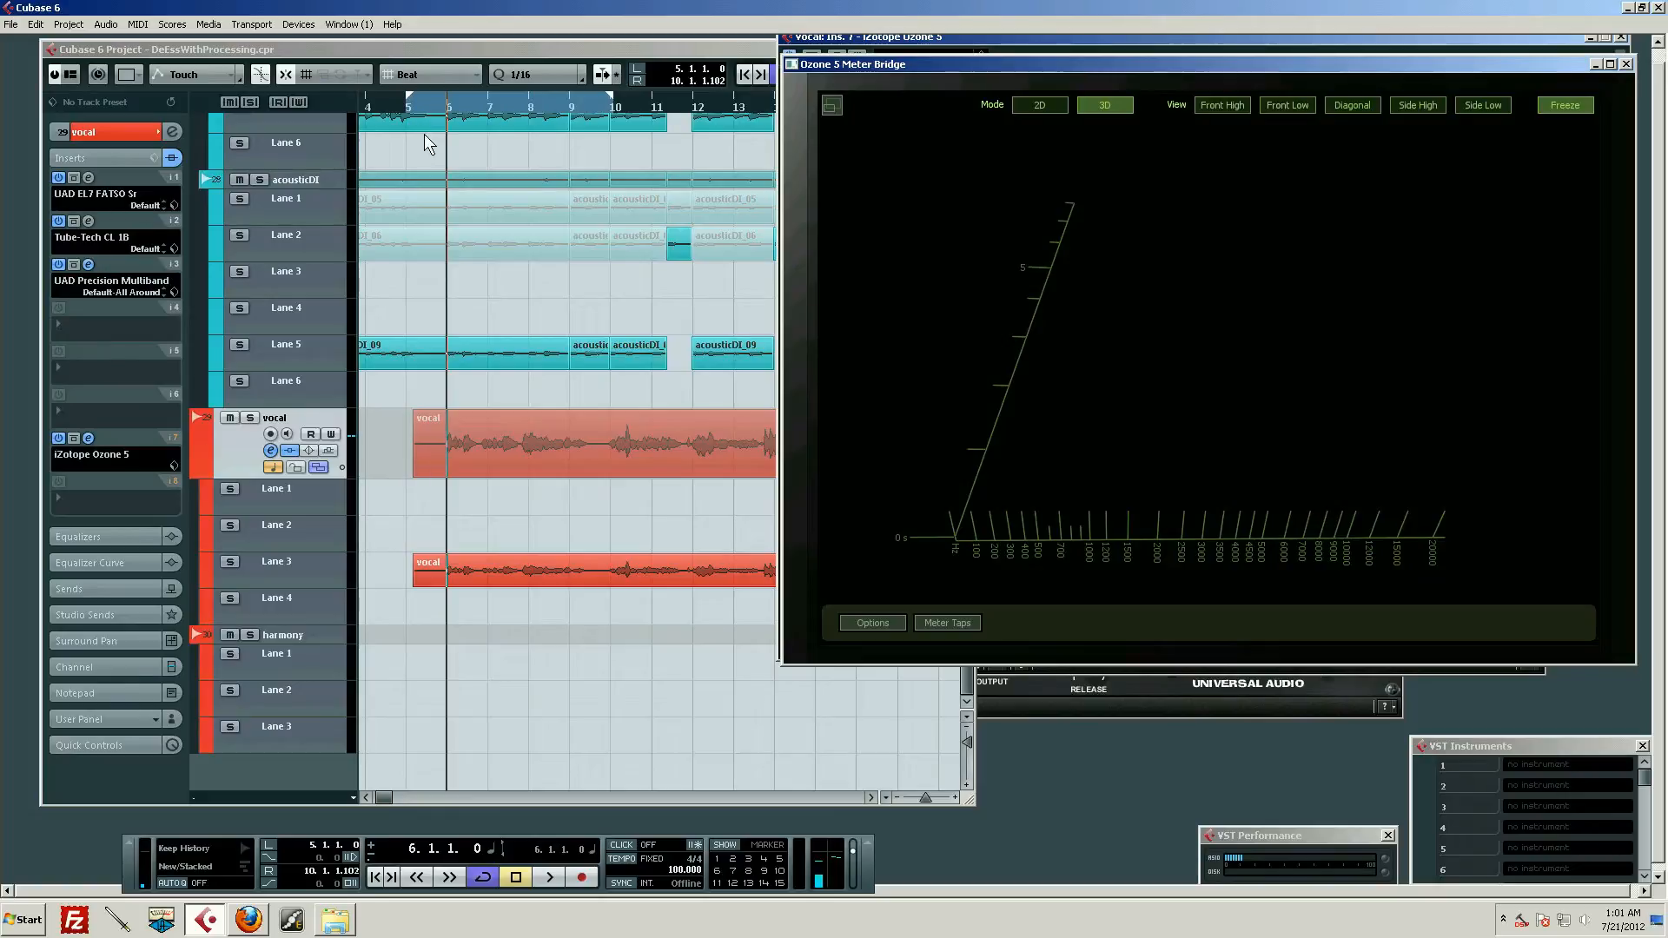
{"action": "left_click", "coordinate": [429, 101]}
{"action": "key", "text": "space"}
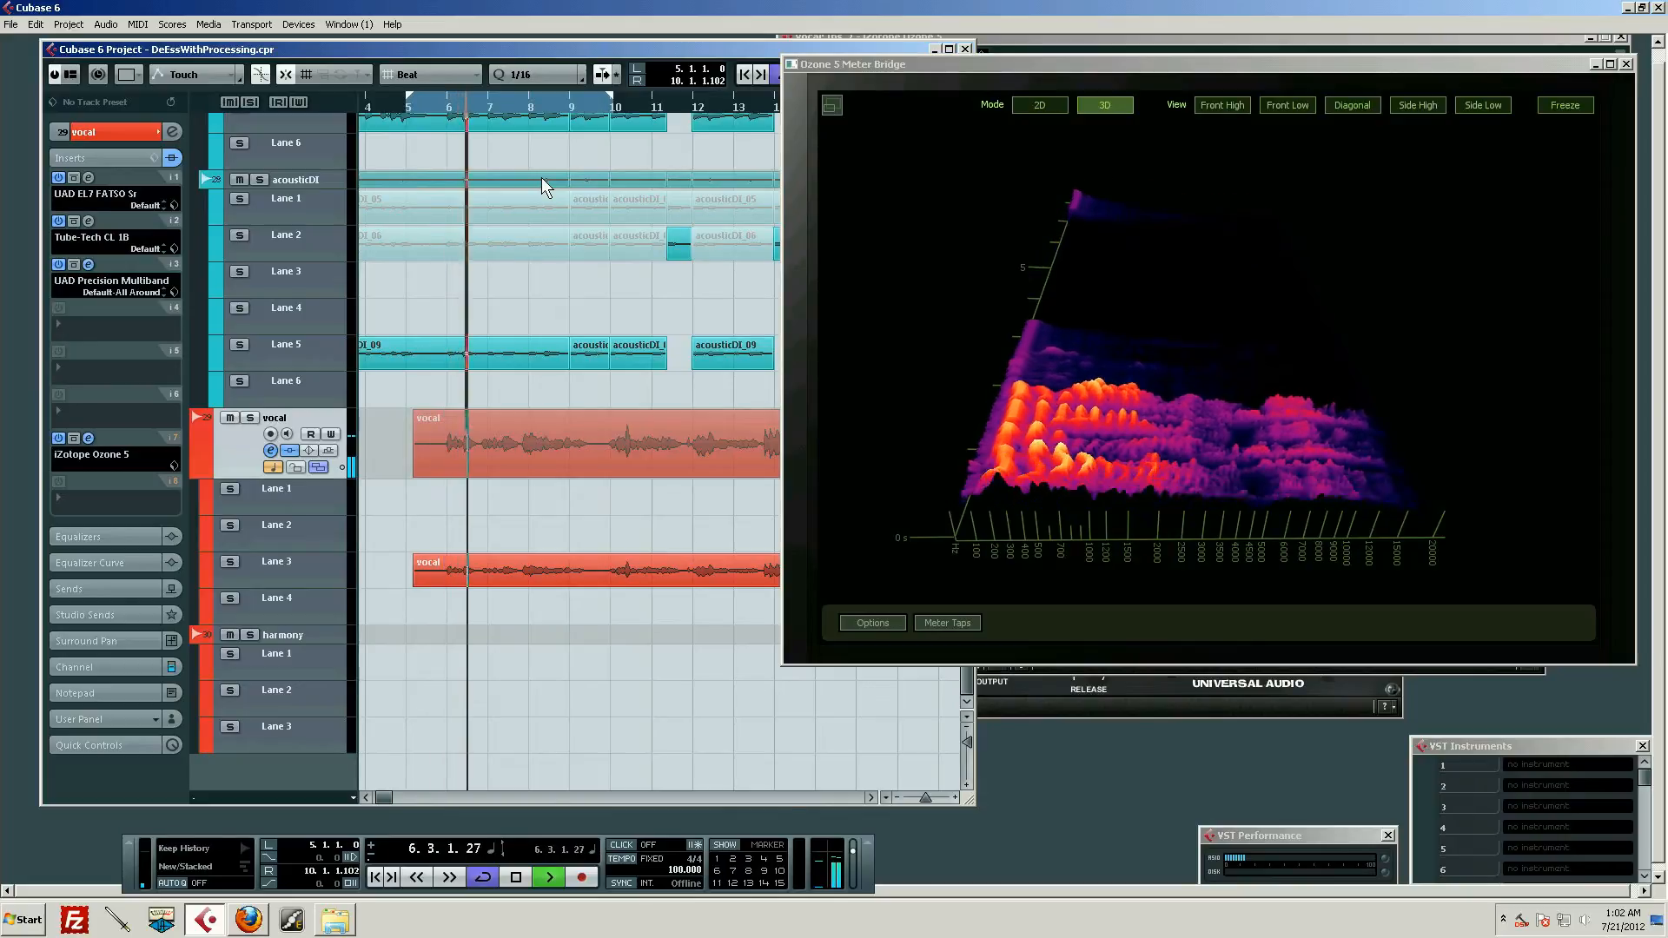
{"action": "key", "text": "space"}
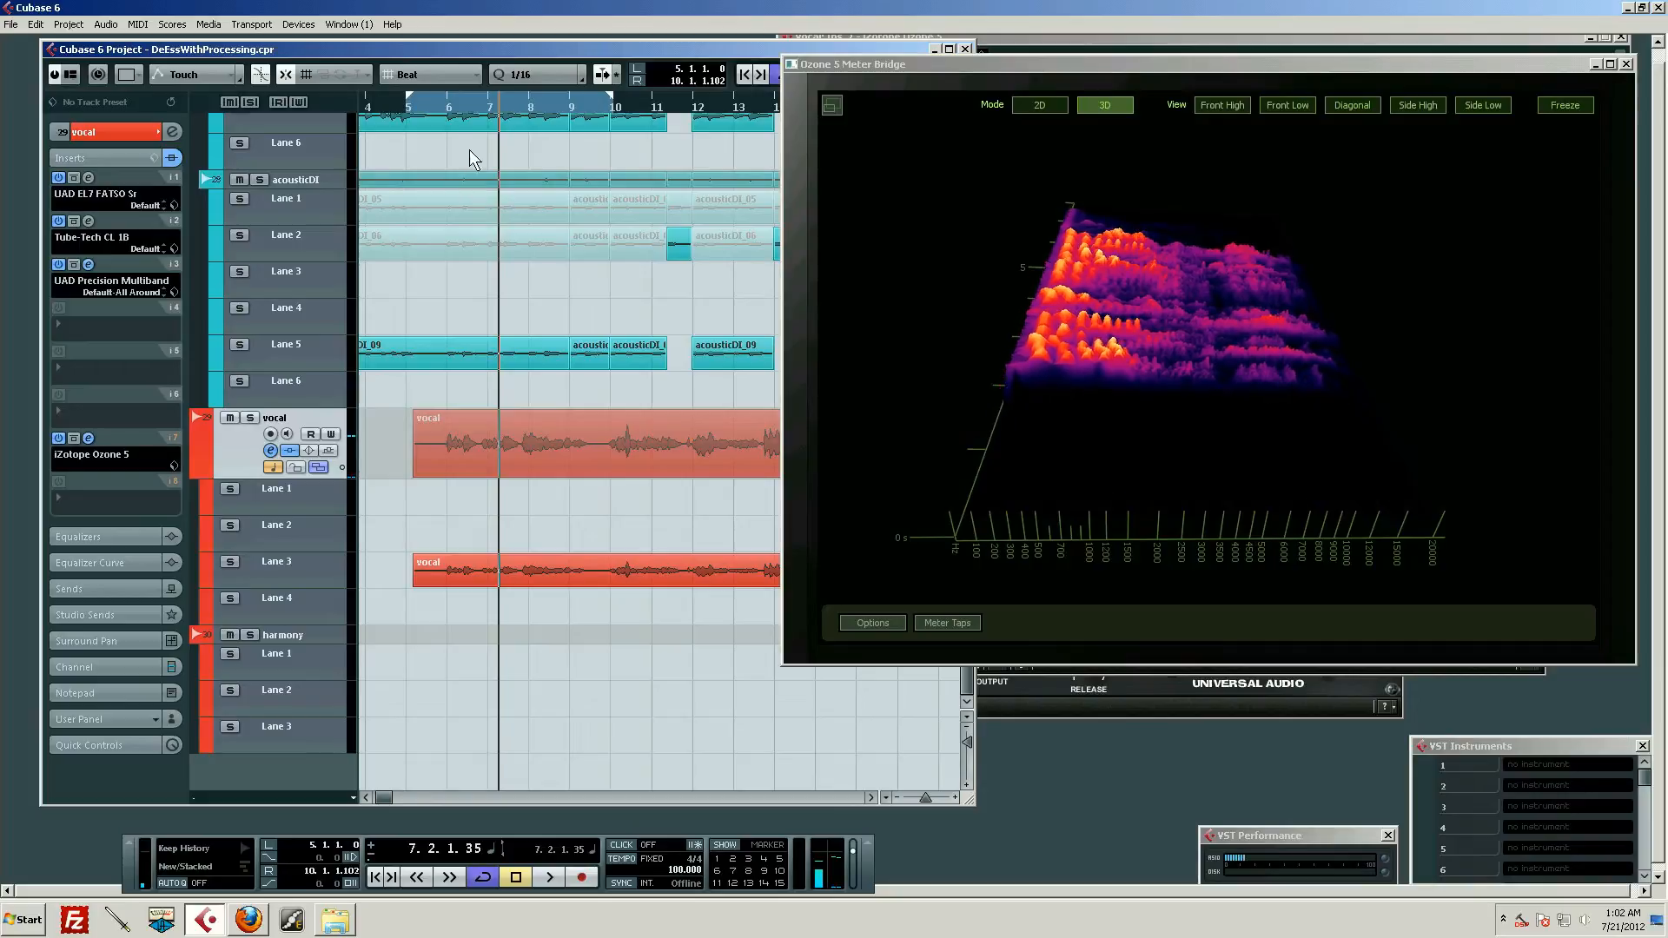
Replay the vocal from beat 3 of bar 5 into bar 9, and audition the short passage from the end of bar 7 into bar 8
{"action": "left_click", "coordinate": [446, 108]}
{"action": "left_click", "coordinate": [426, 108]}
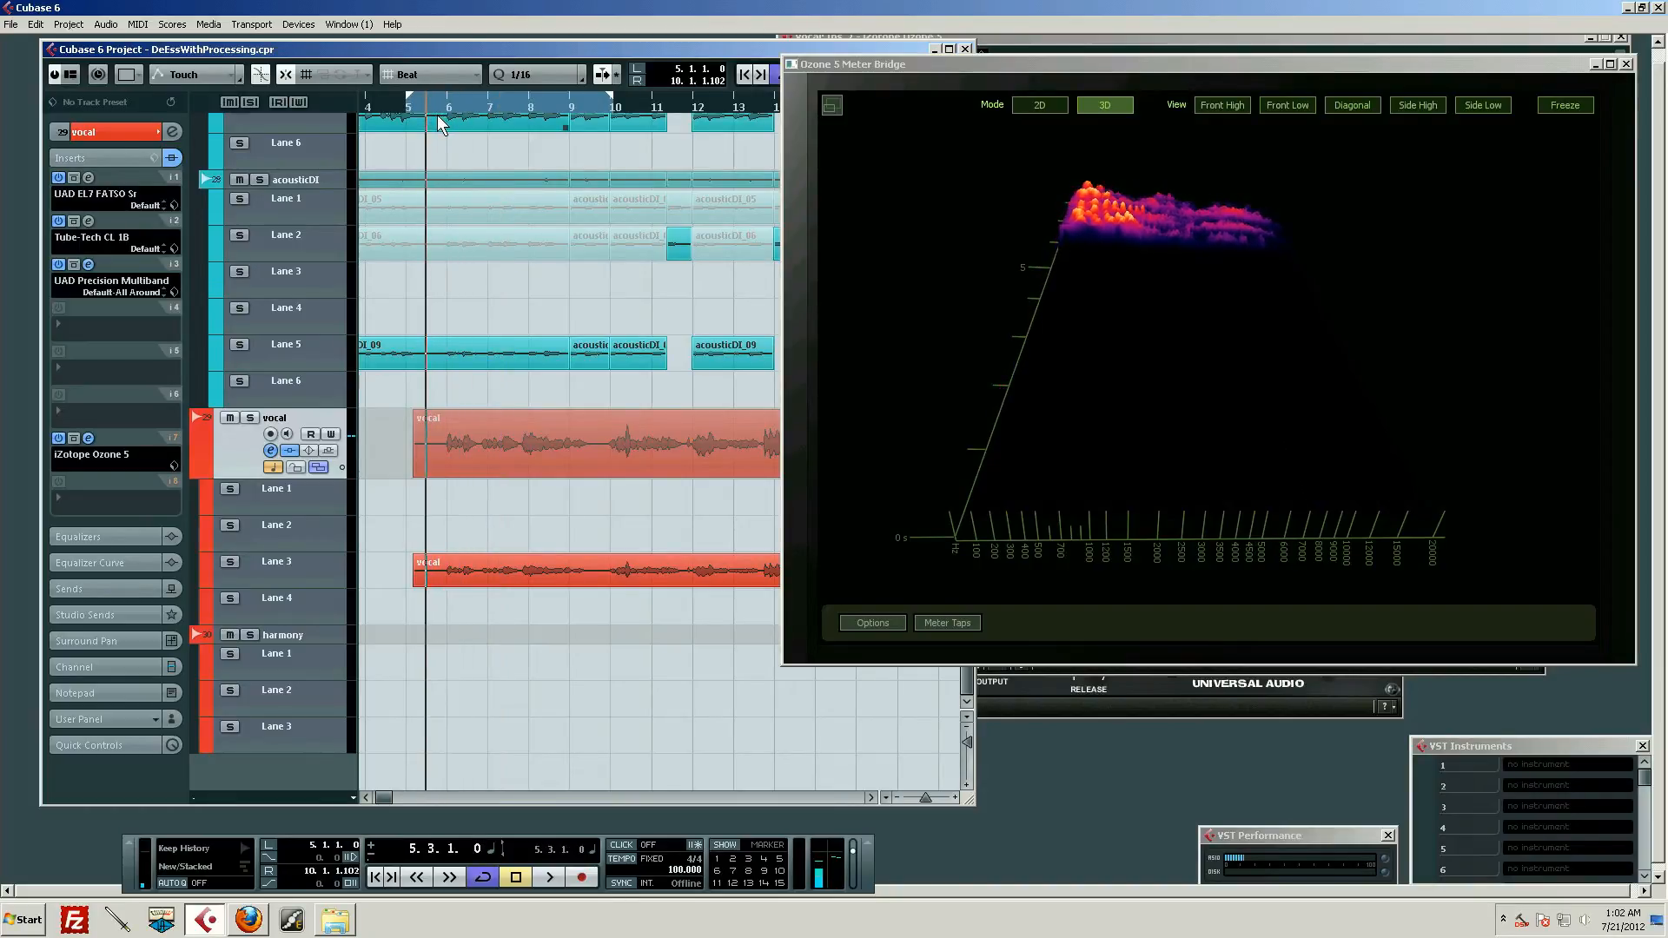
{"action": "key", "text": "space"}
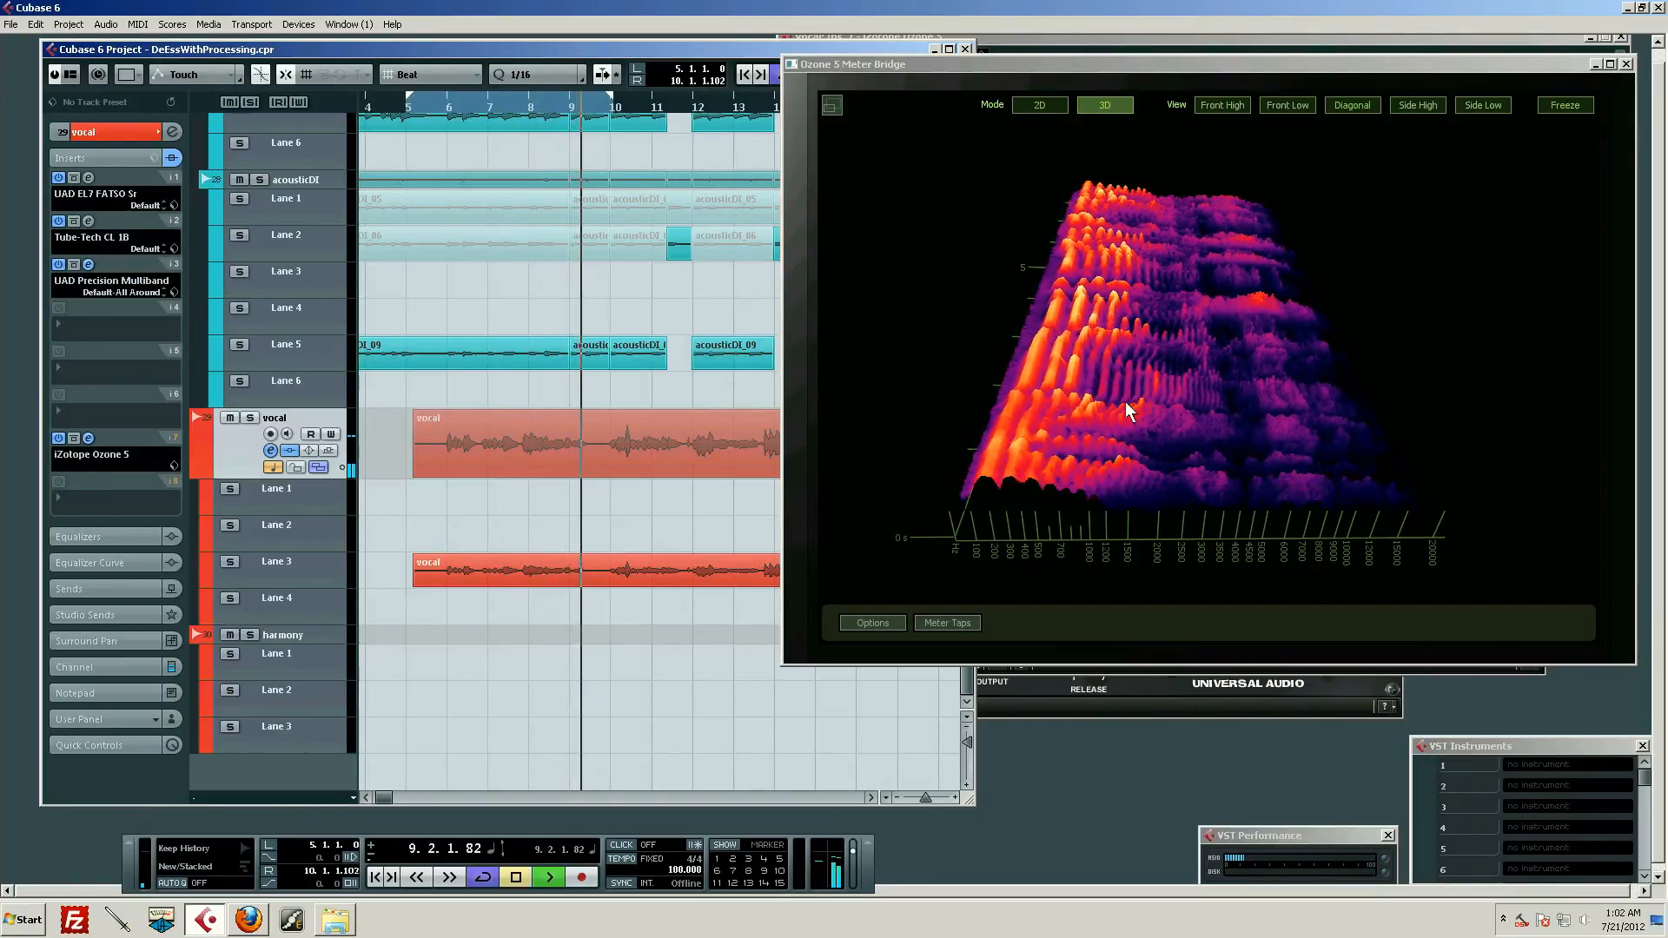
{"action": "key", "text": "space"}
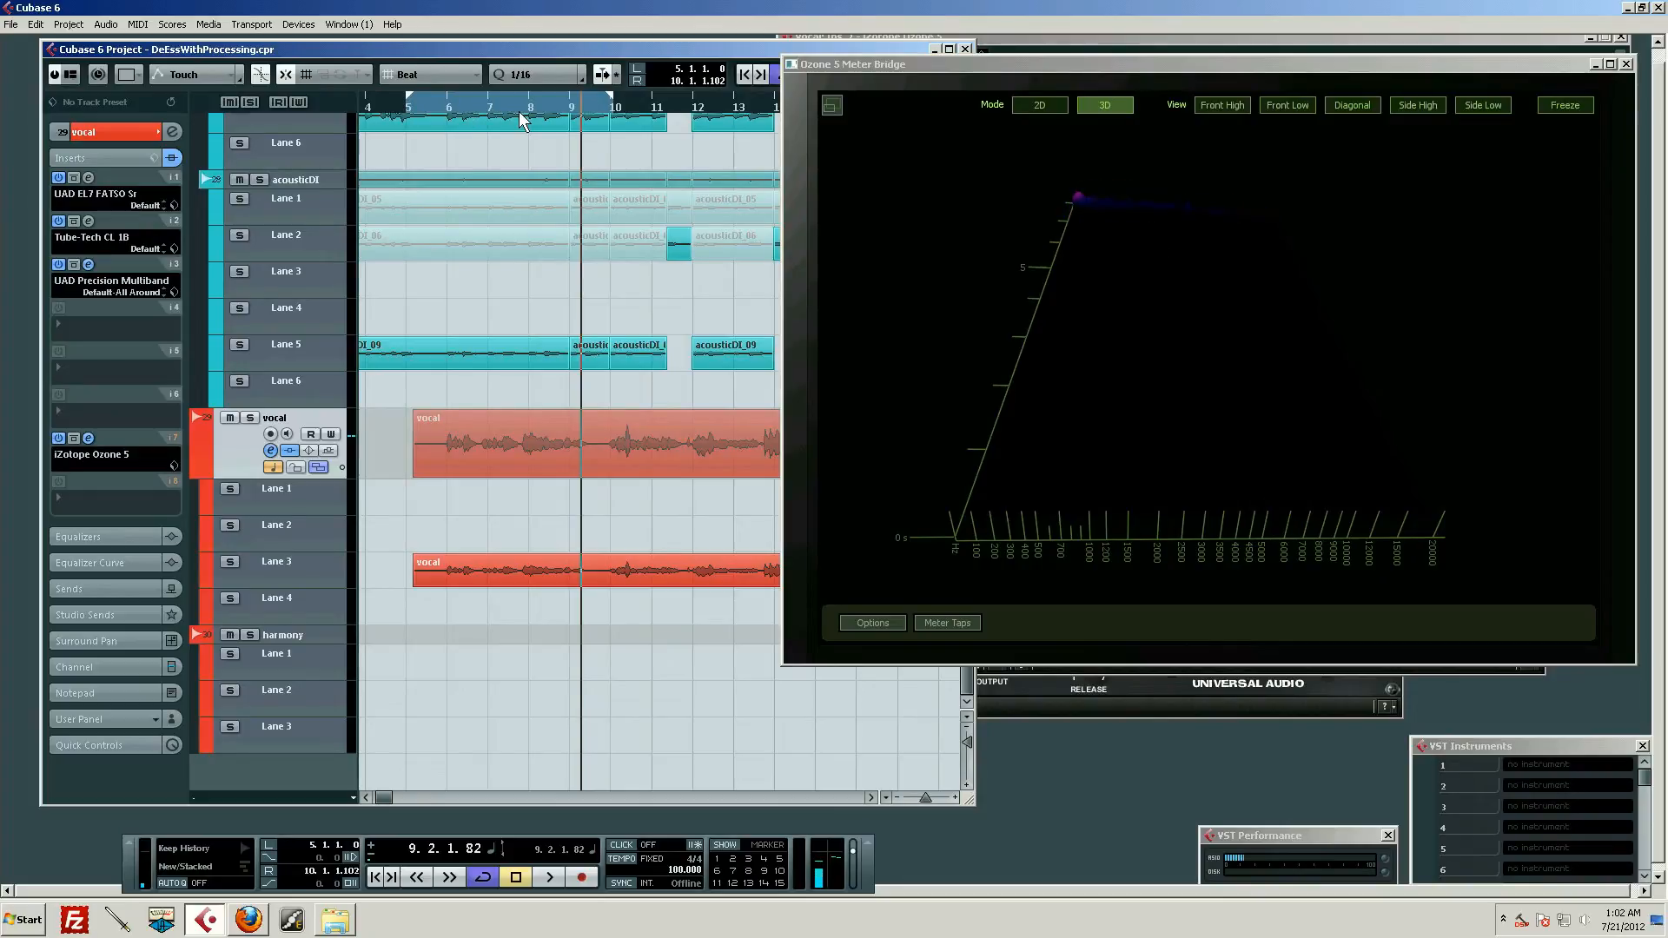
{"action": "key", "text": "KP_0"}
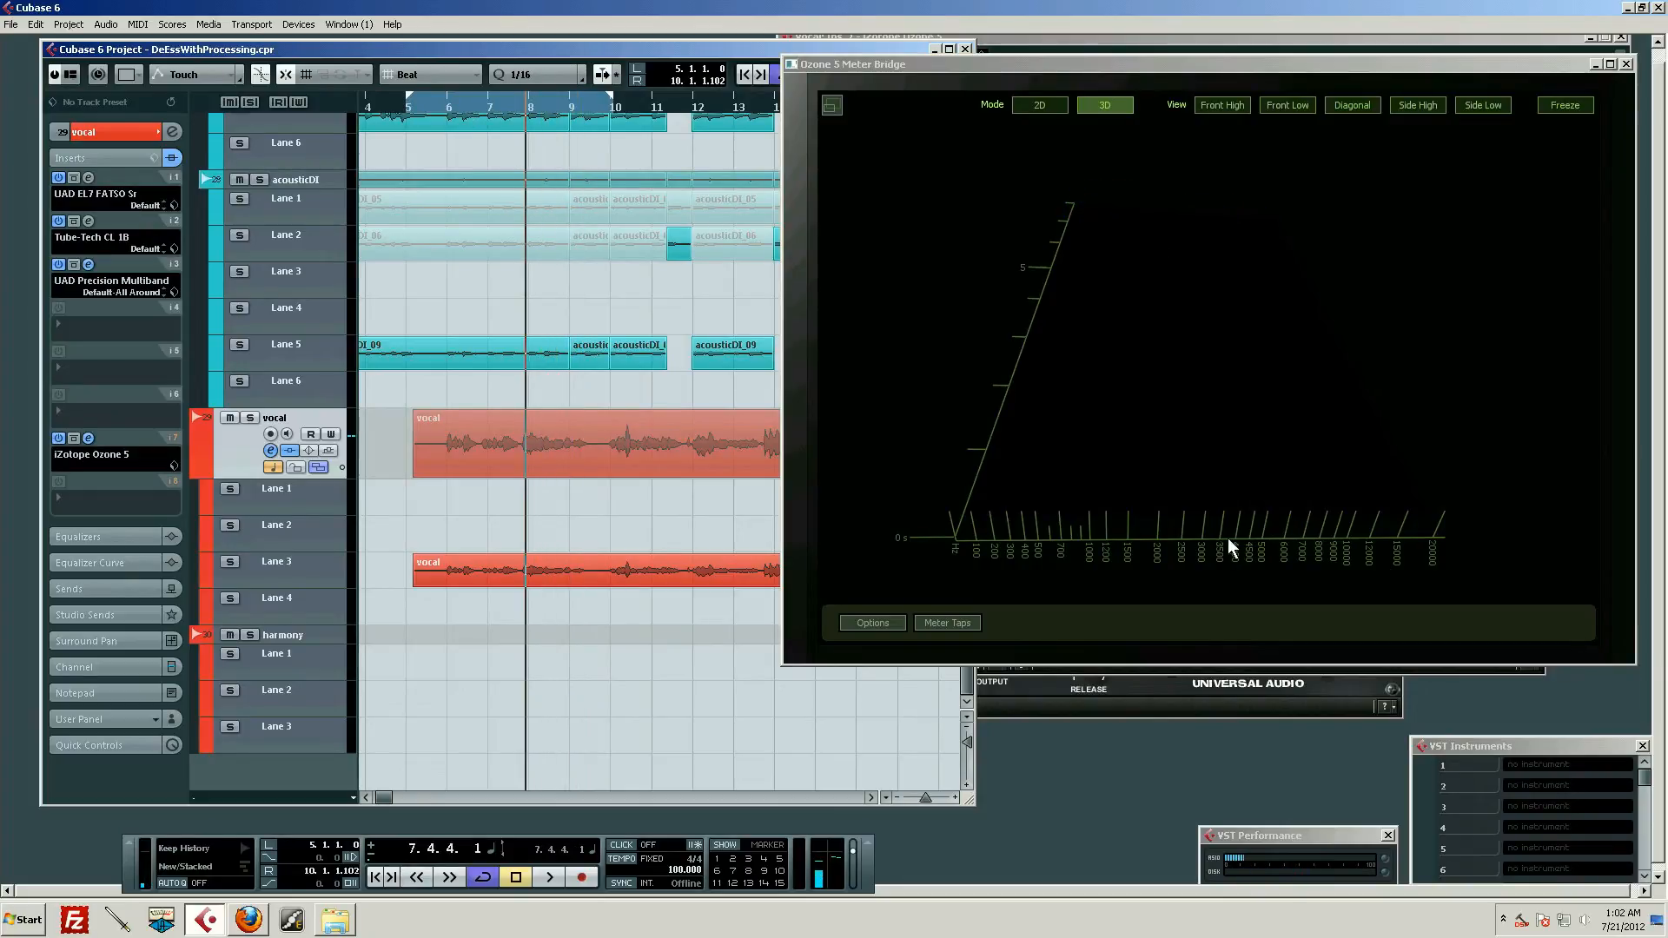
{"action": "key", "text": "space"}
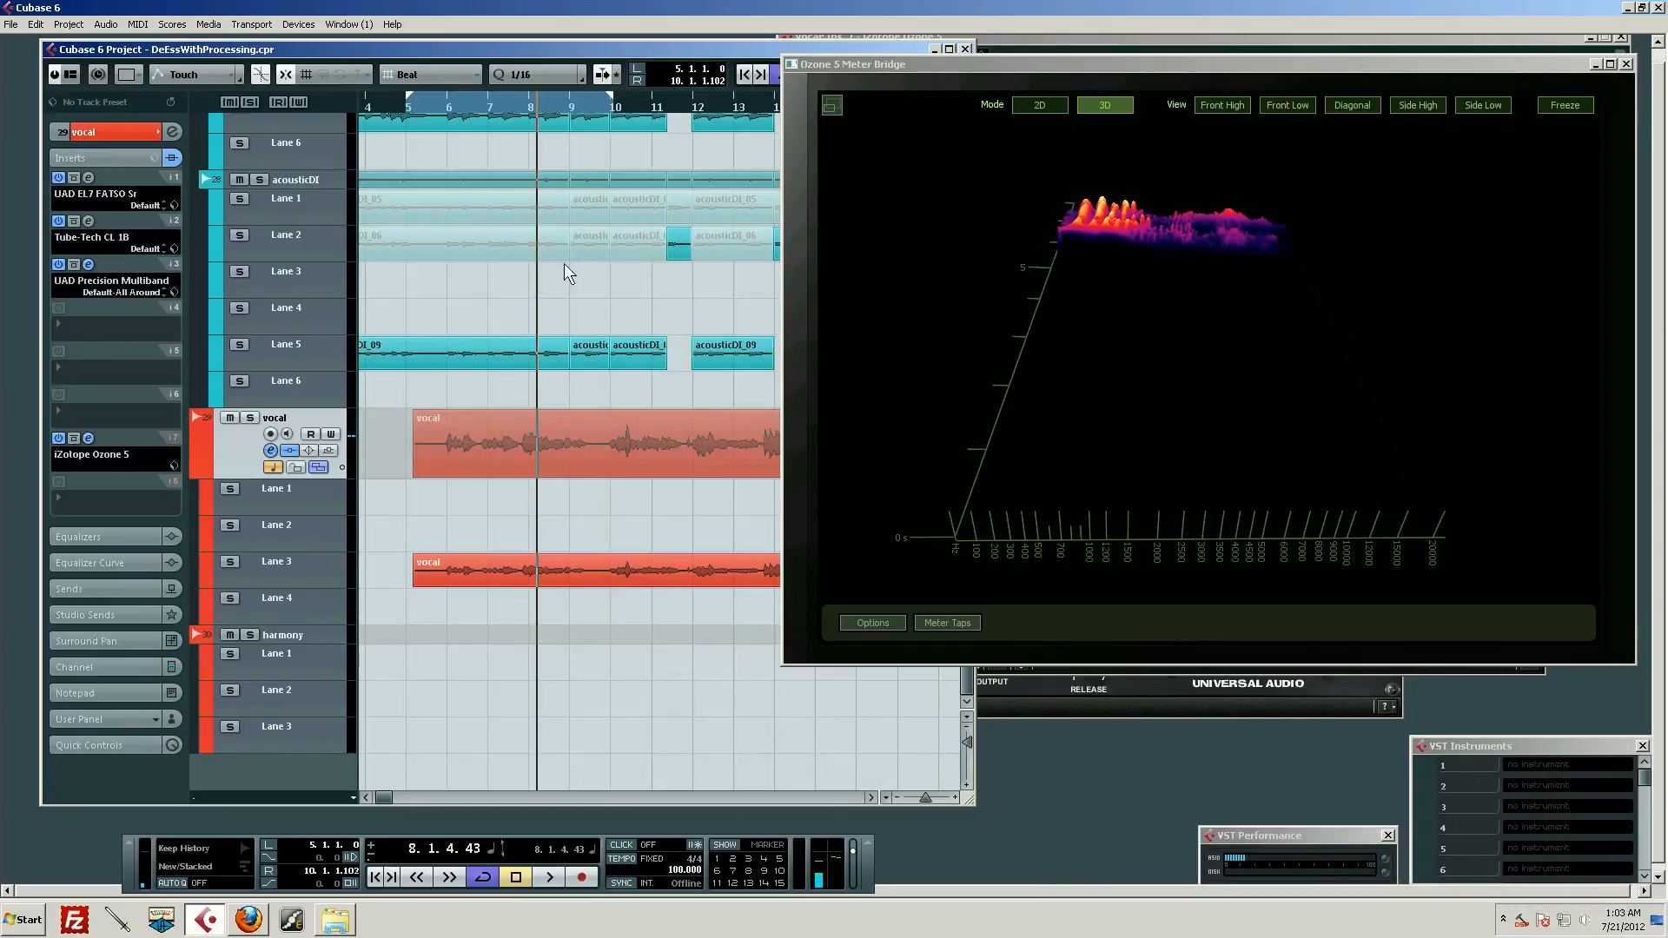
Open the FATSO Sr editor, bypass the FATSO Sr and Precision Multiband, and play the vocal from beat 4 of bar 5 into bar 8
{"action": "left_click", "coordinate": [89, 178]}
{"action": "left_click", "coordinate": [436, 107]}
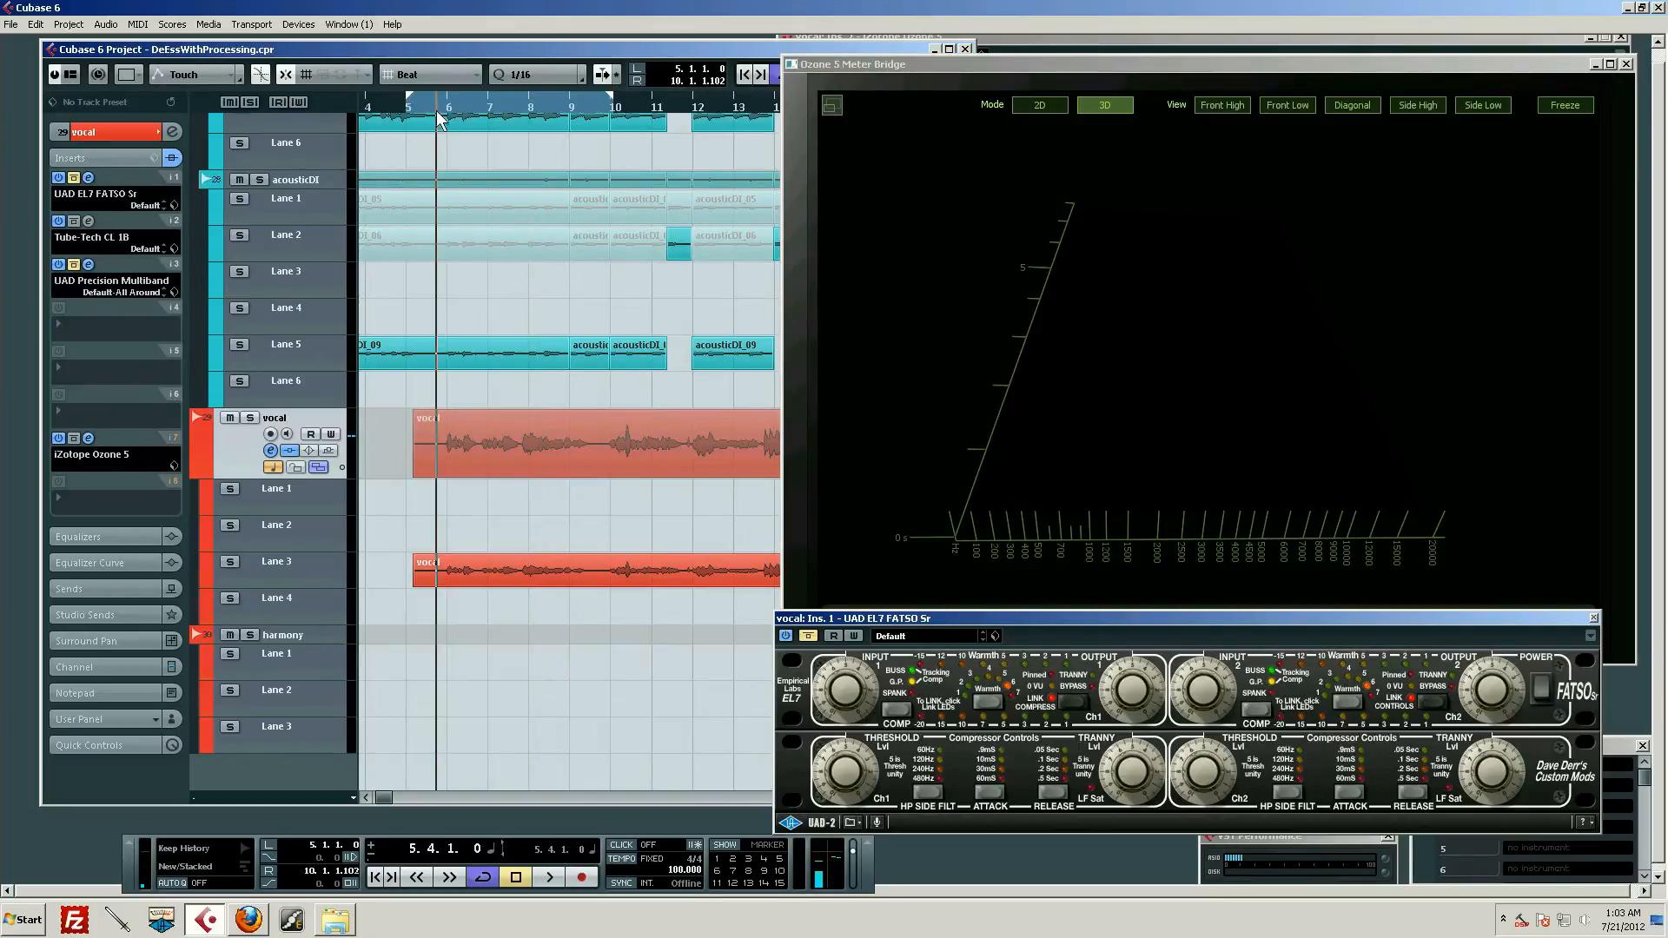
{"action": "key", "text": "space"}
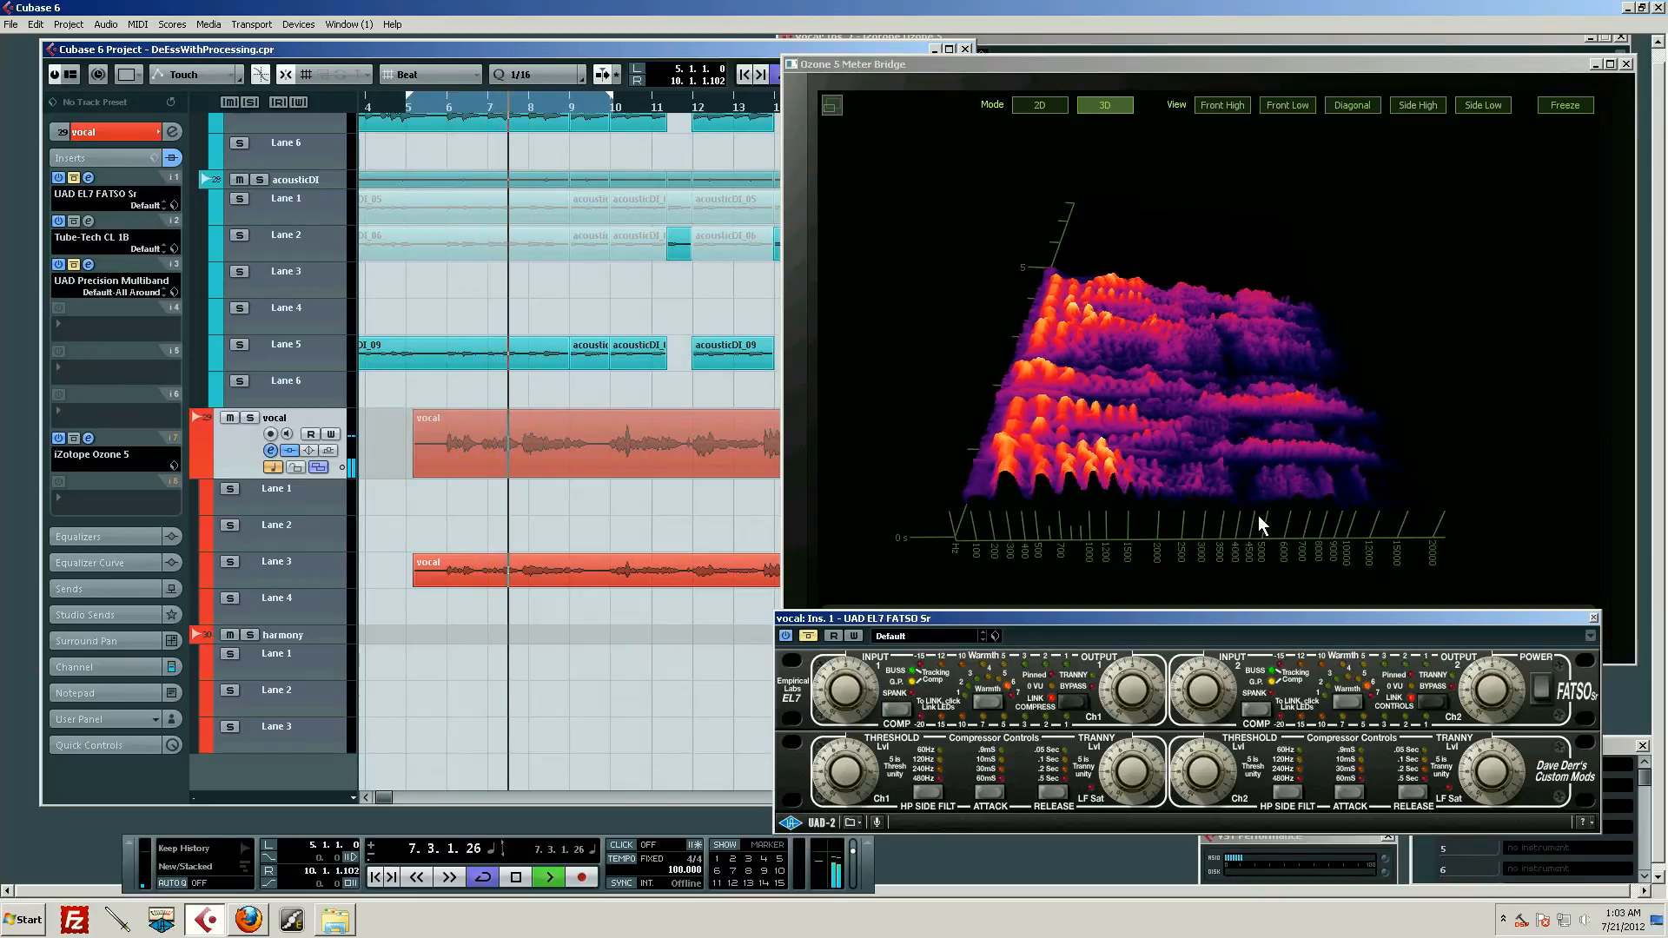
{"action": "key", "text": "space"}
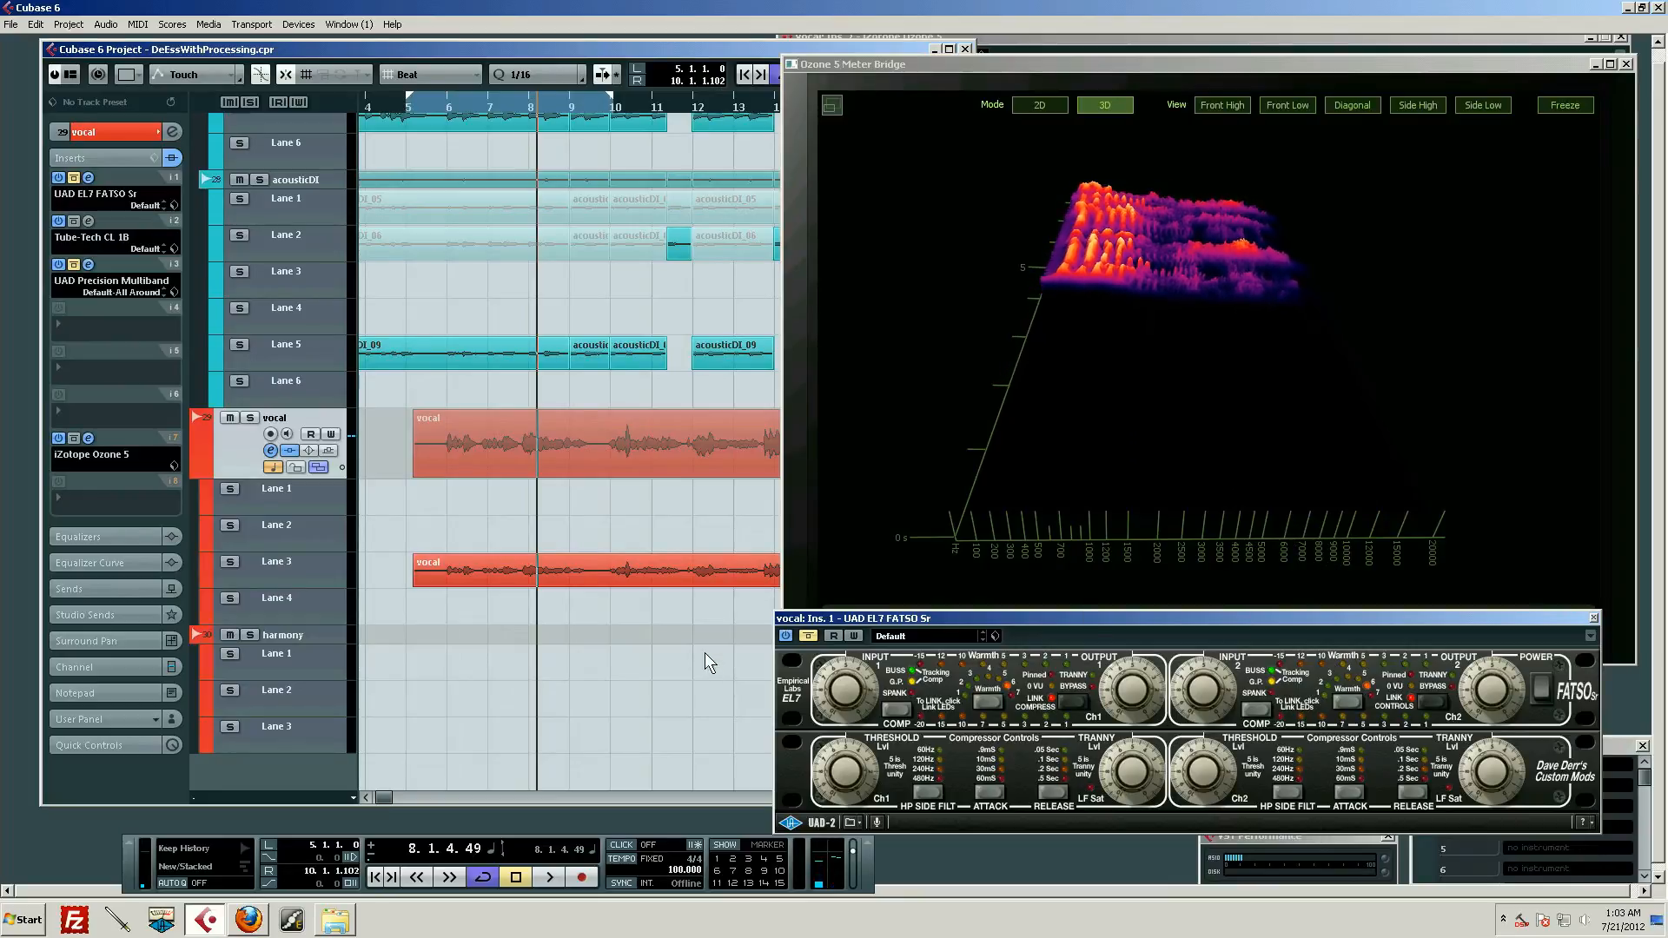
Re-enable the FATSO Sr, replay the vocal from beat 3 of bar 7 into bar 8, and close the effect's editor
{"action": "left_click", "coordinate": [809, 637]}
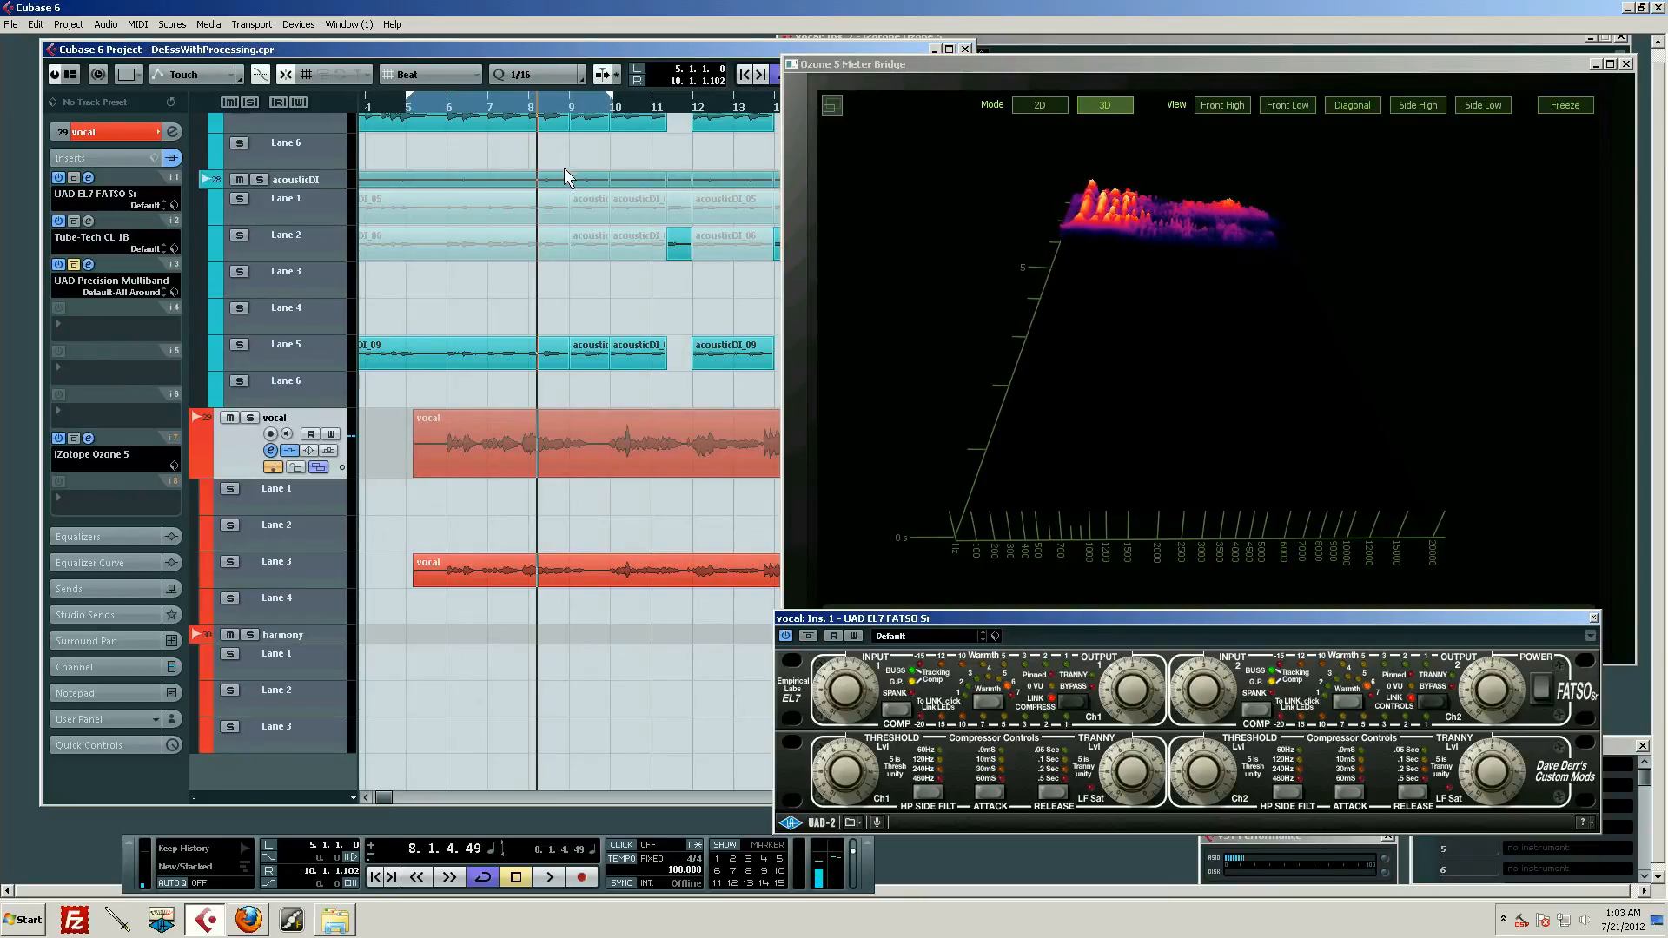
{"action": "left_click", "coordinate": [511, 104]}
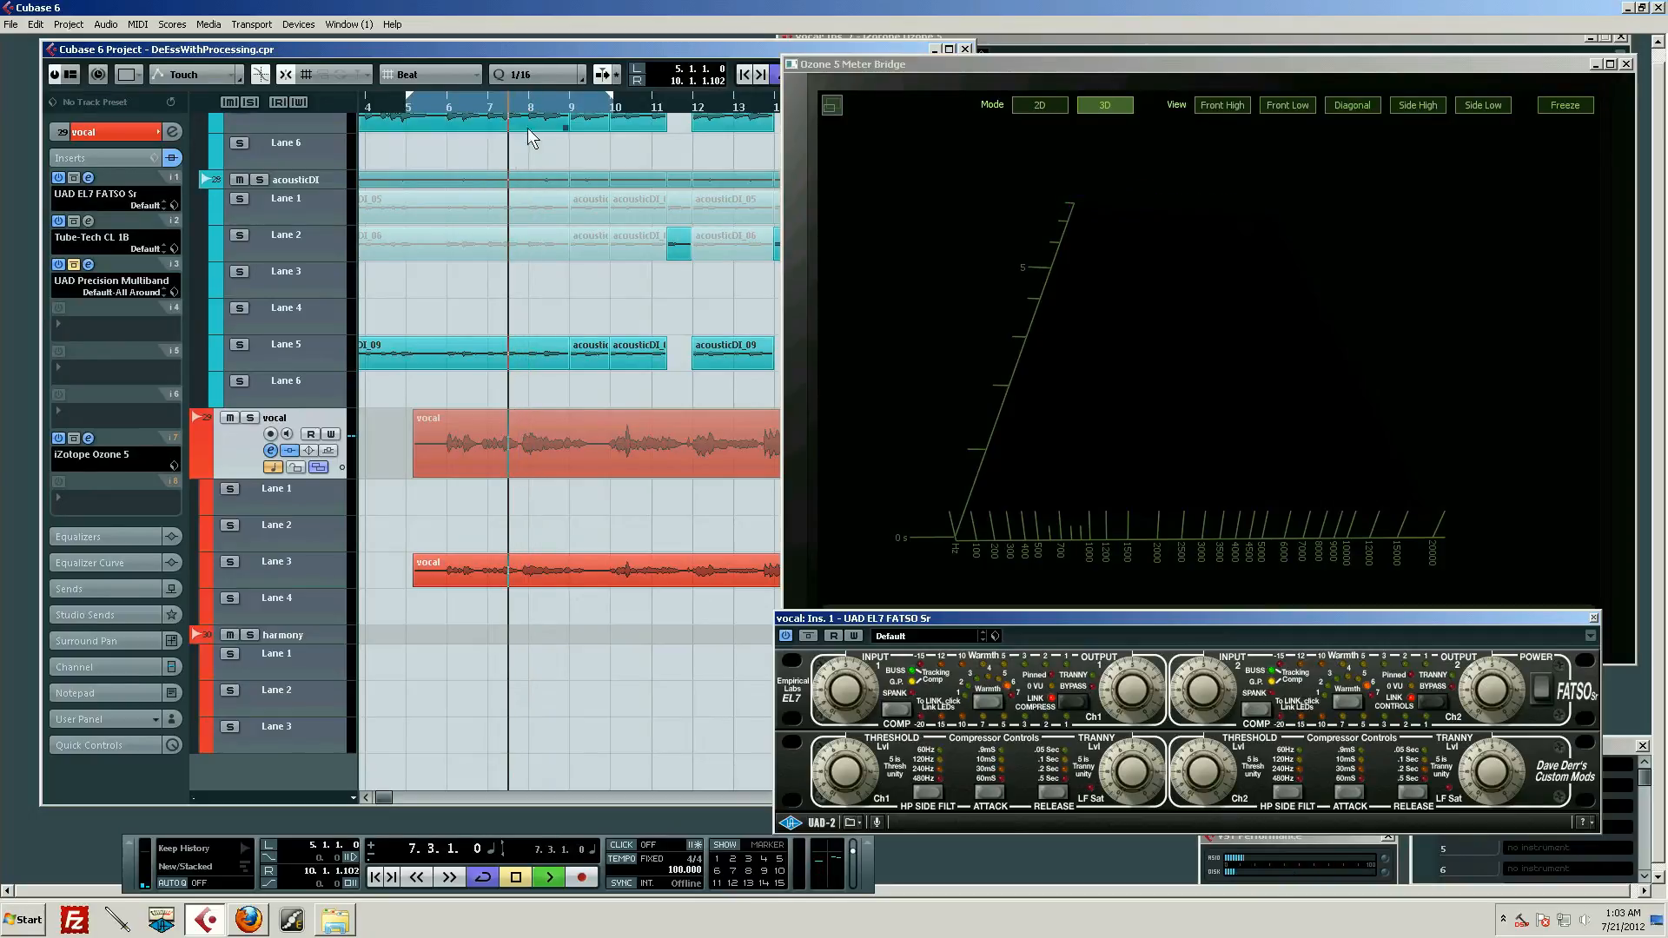
{"action": "key", "text": "space"}
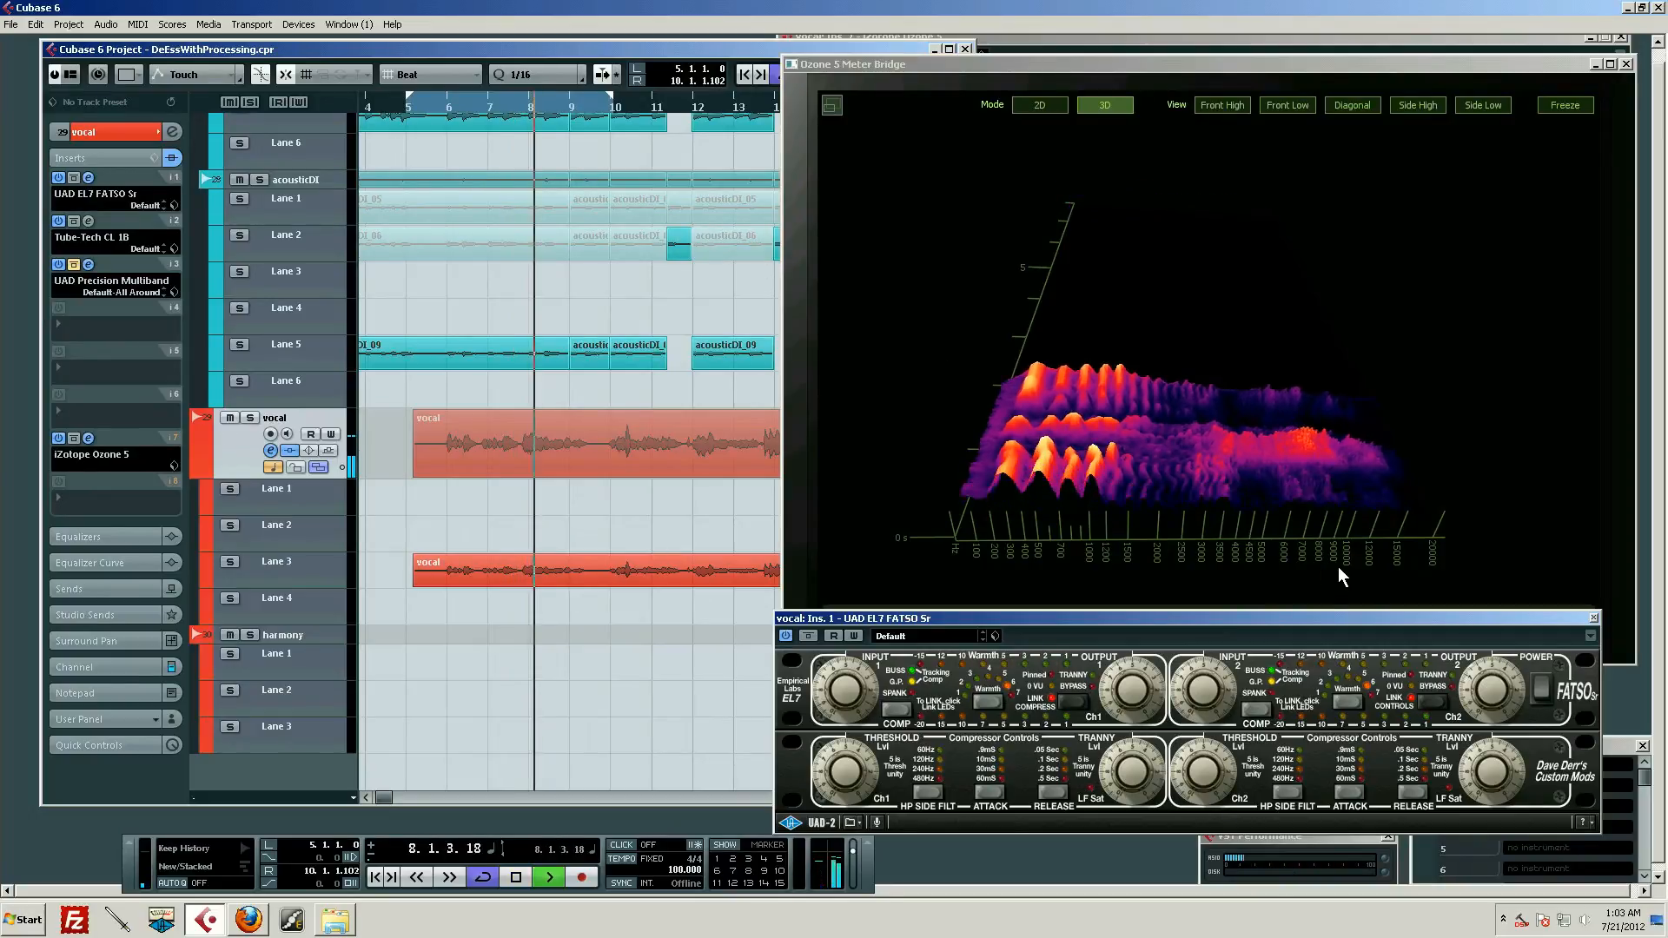
{"action": "key", "text": "space"}
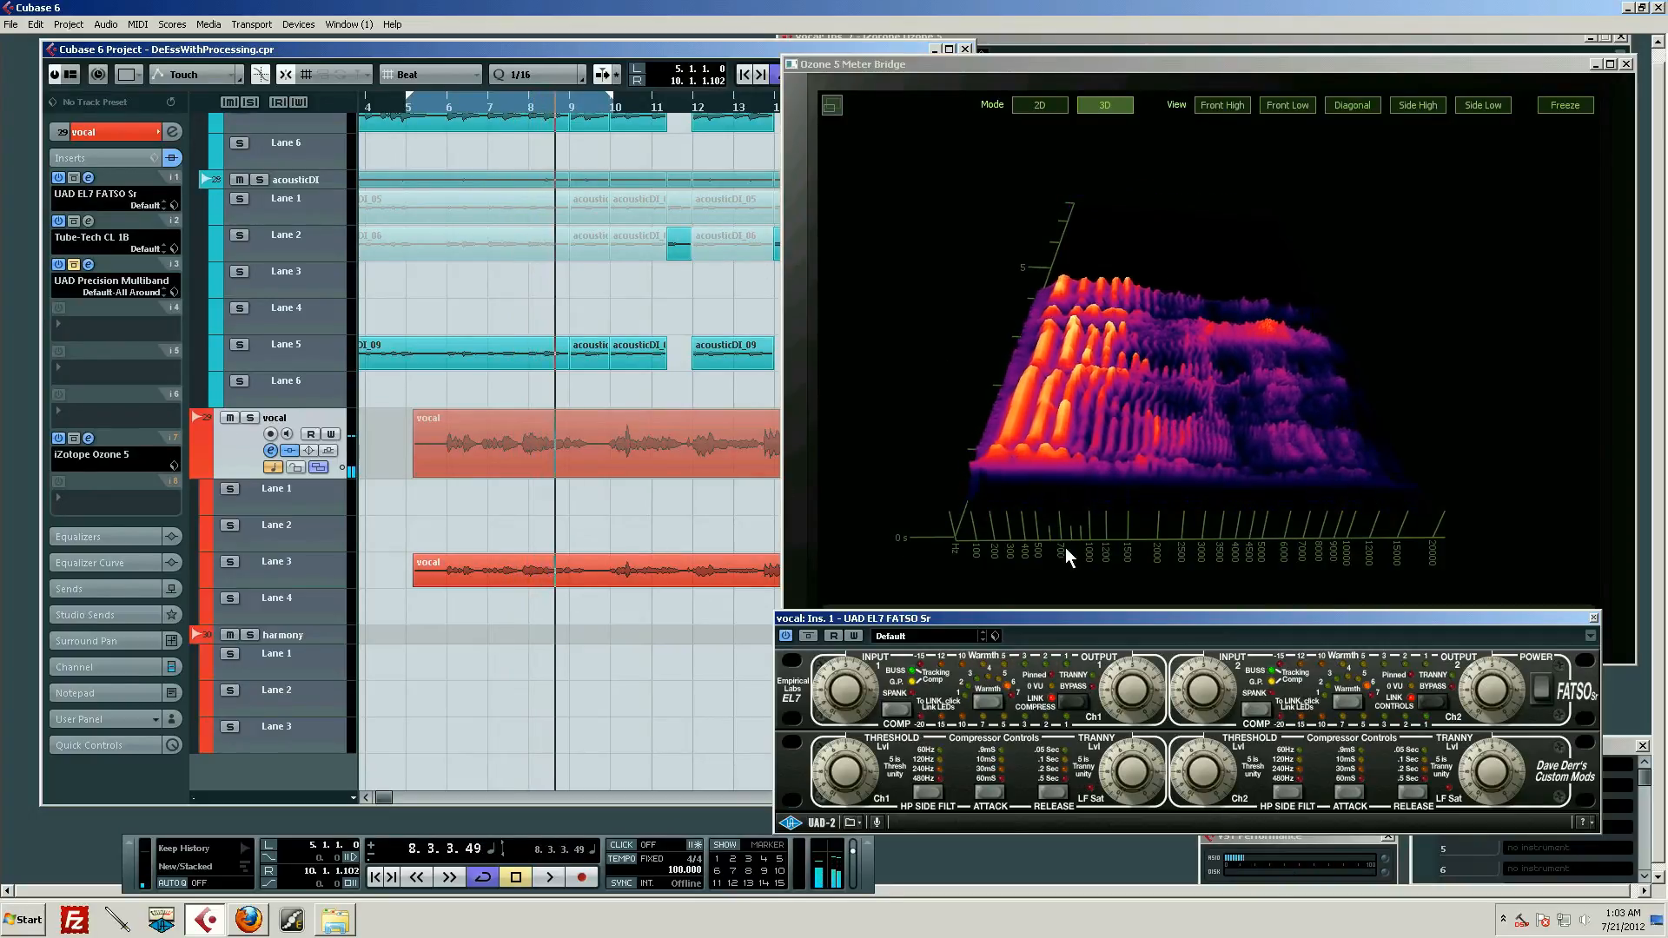
{"action": "left_click", "coordinate": [1593, 618]}
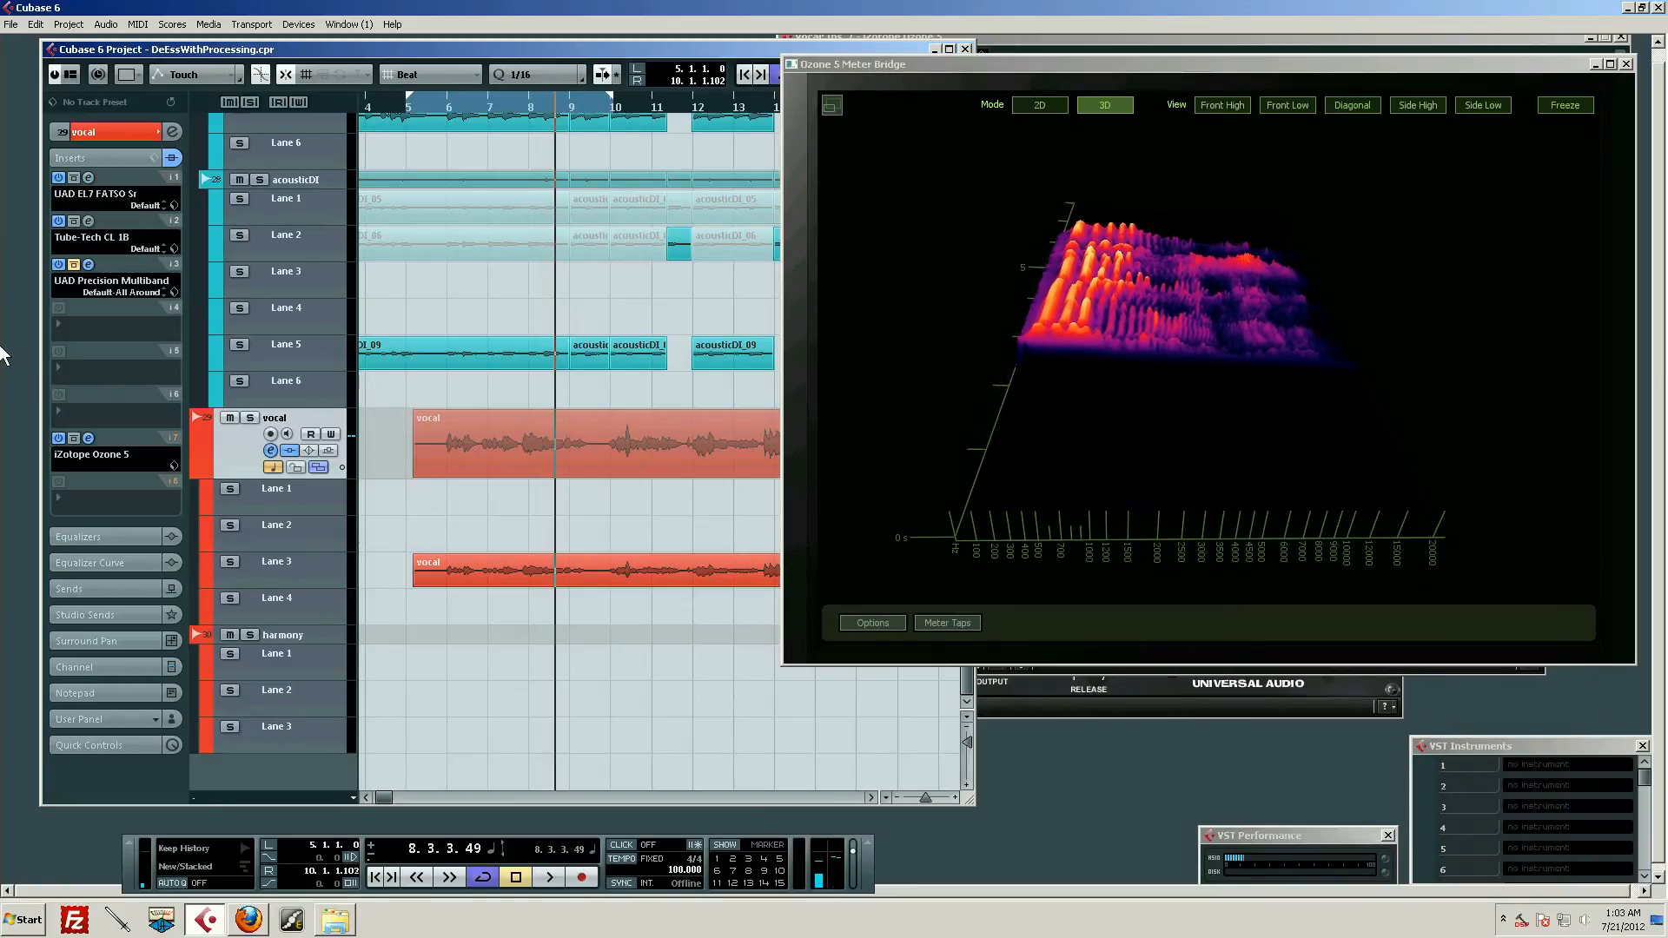
Take the Precision Multiband out of bypass and arrange its open editor beside the meter bridge
{"action": "left_click", "coordinate": [70, 266]}
{"action": "left_click", "coordinate": [89, 263]}
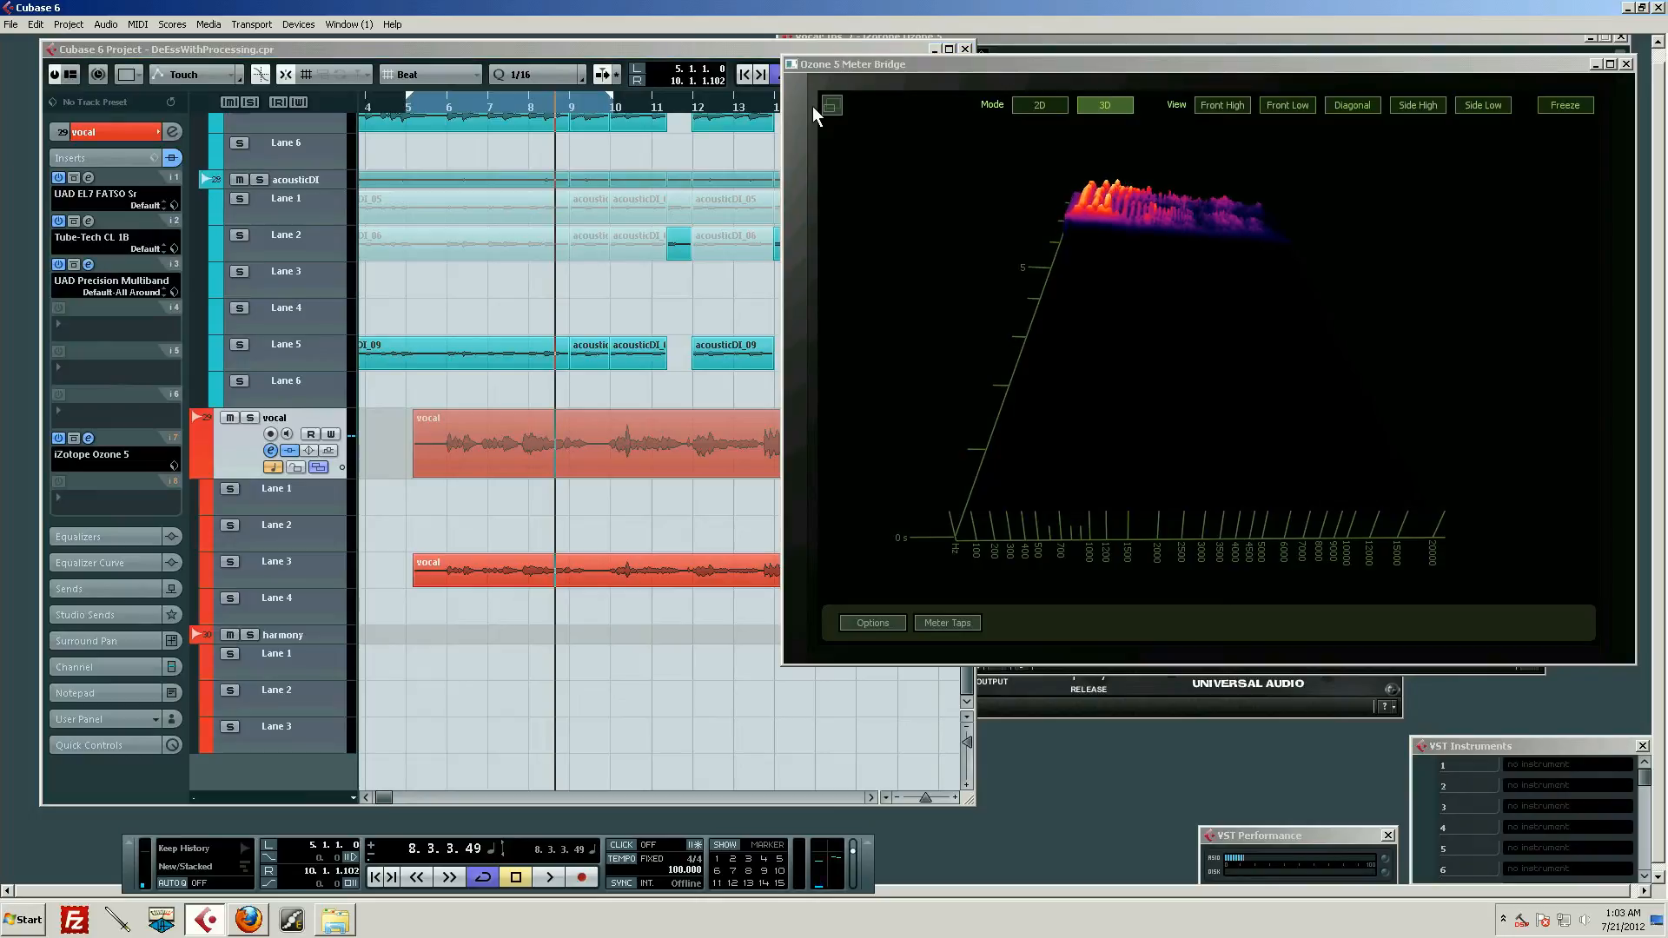
{"action": "left_click_drag", "start_coordinate": [852, 76], "coordinate": [1295, 72]}
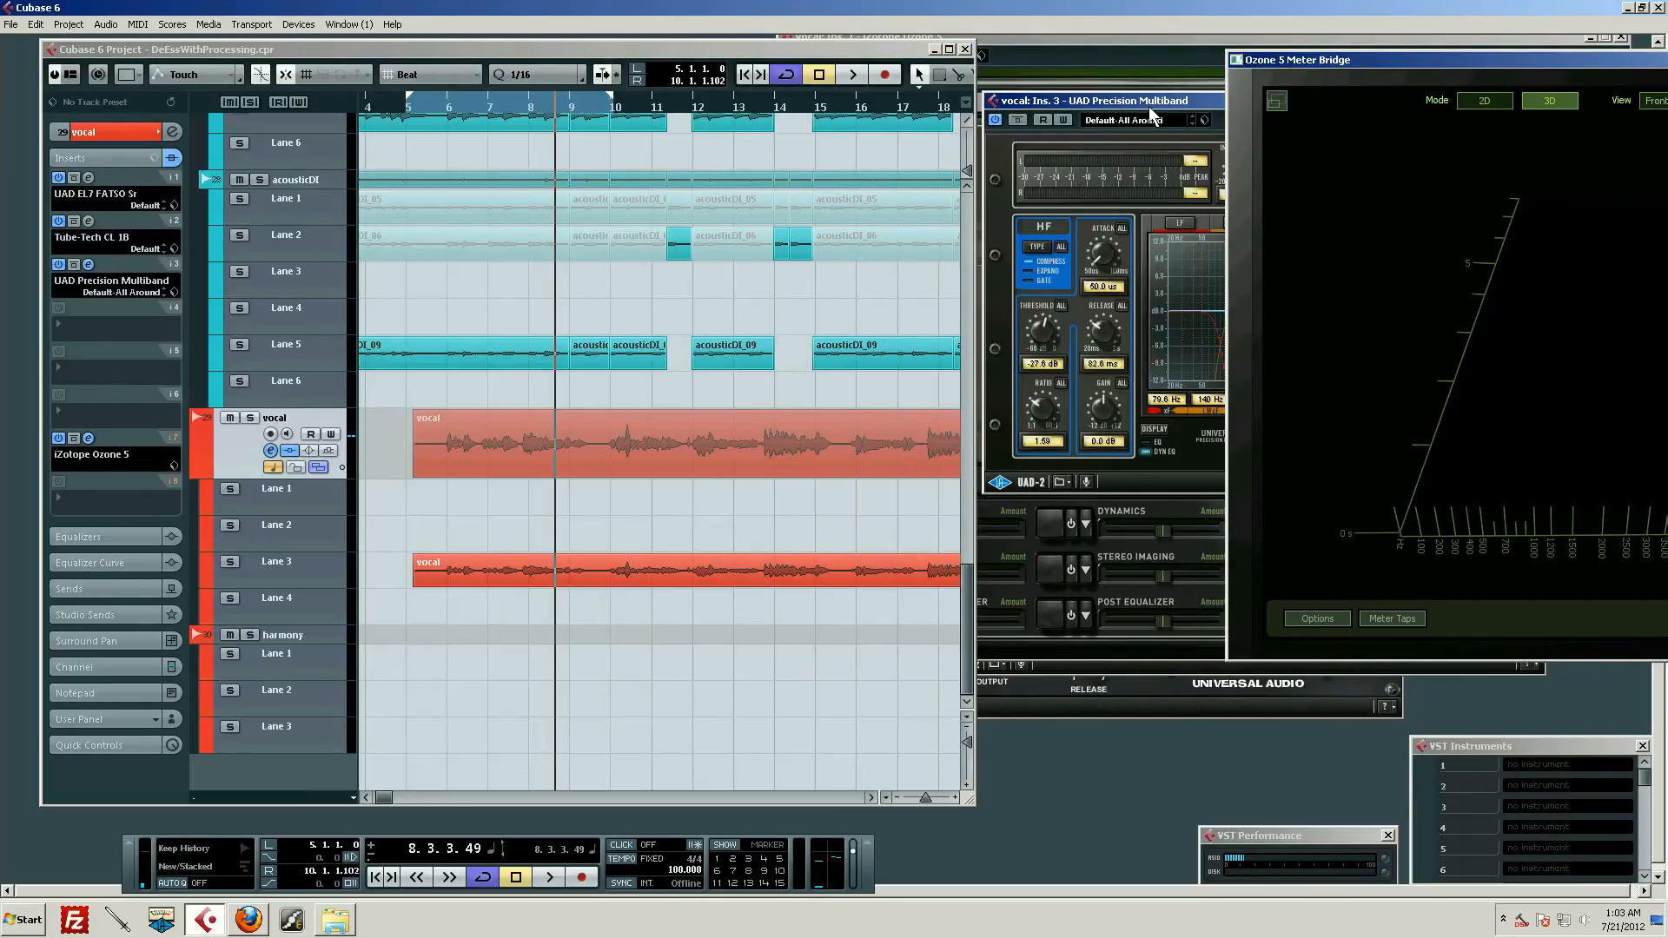
{"action": "left_click_drag", "start_coordinate": [1148, 106], "coordinate": [245, 450]}
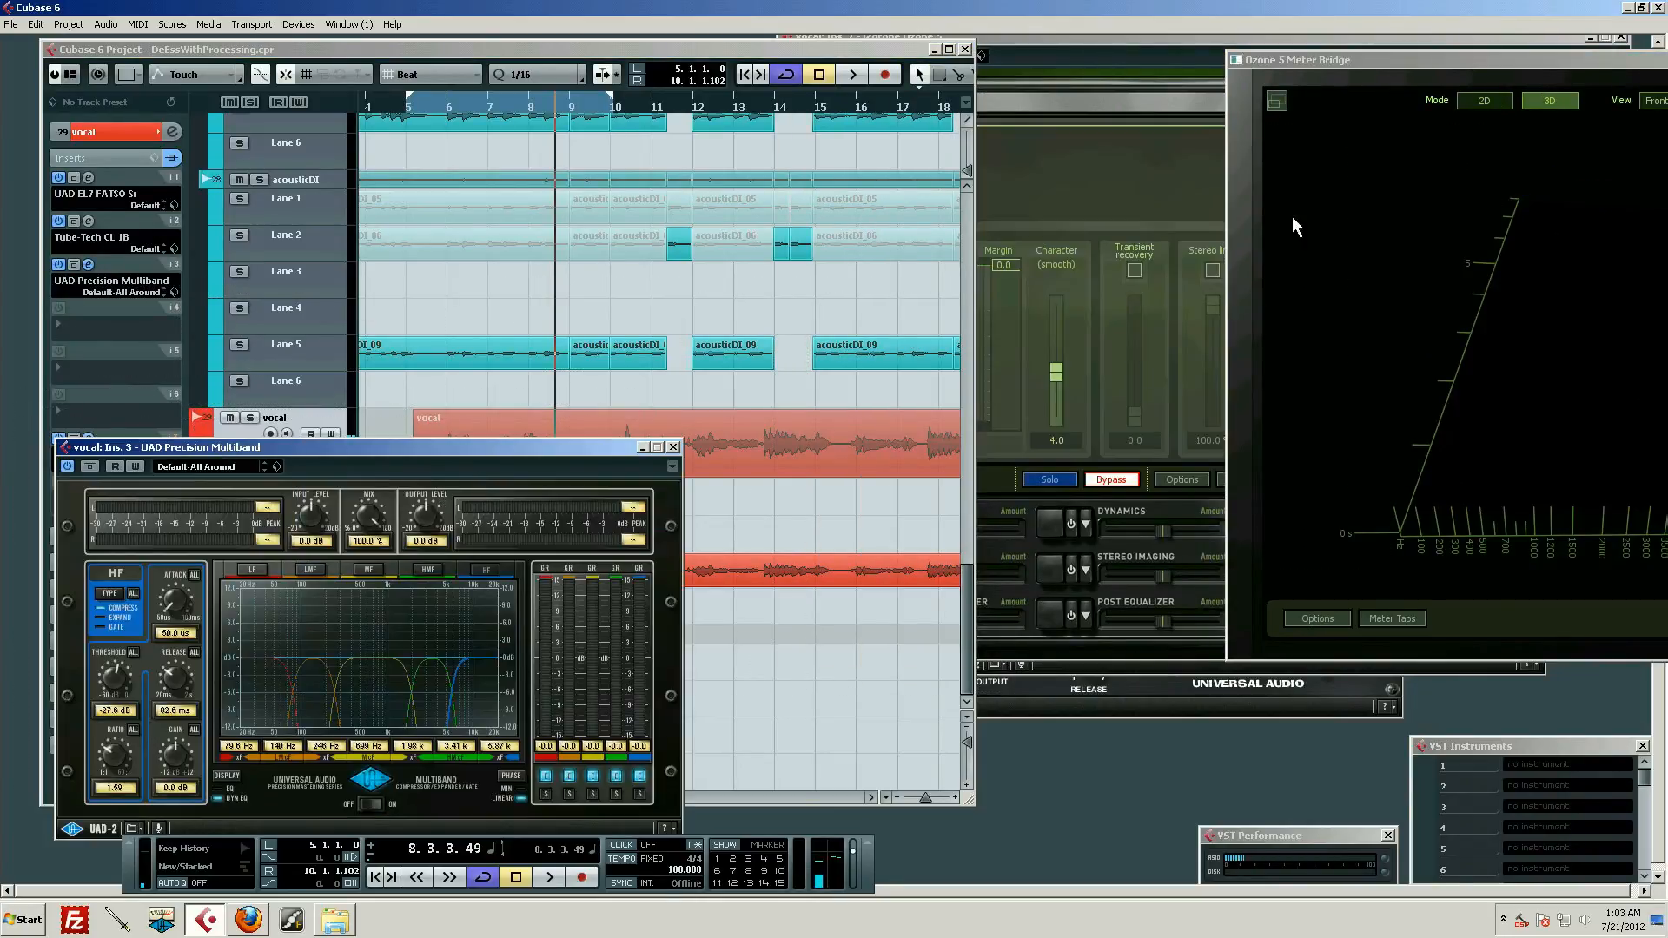
{"action": "left_click_drag", "start_coordinate": [1418, 53], "coordinate": [1022, 47]}
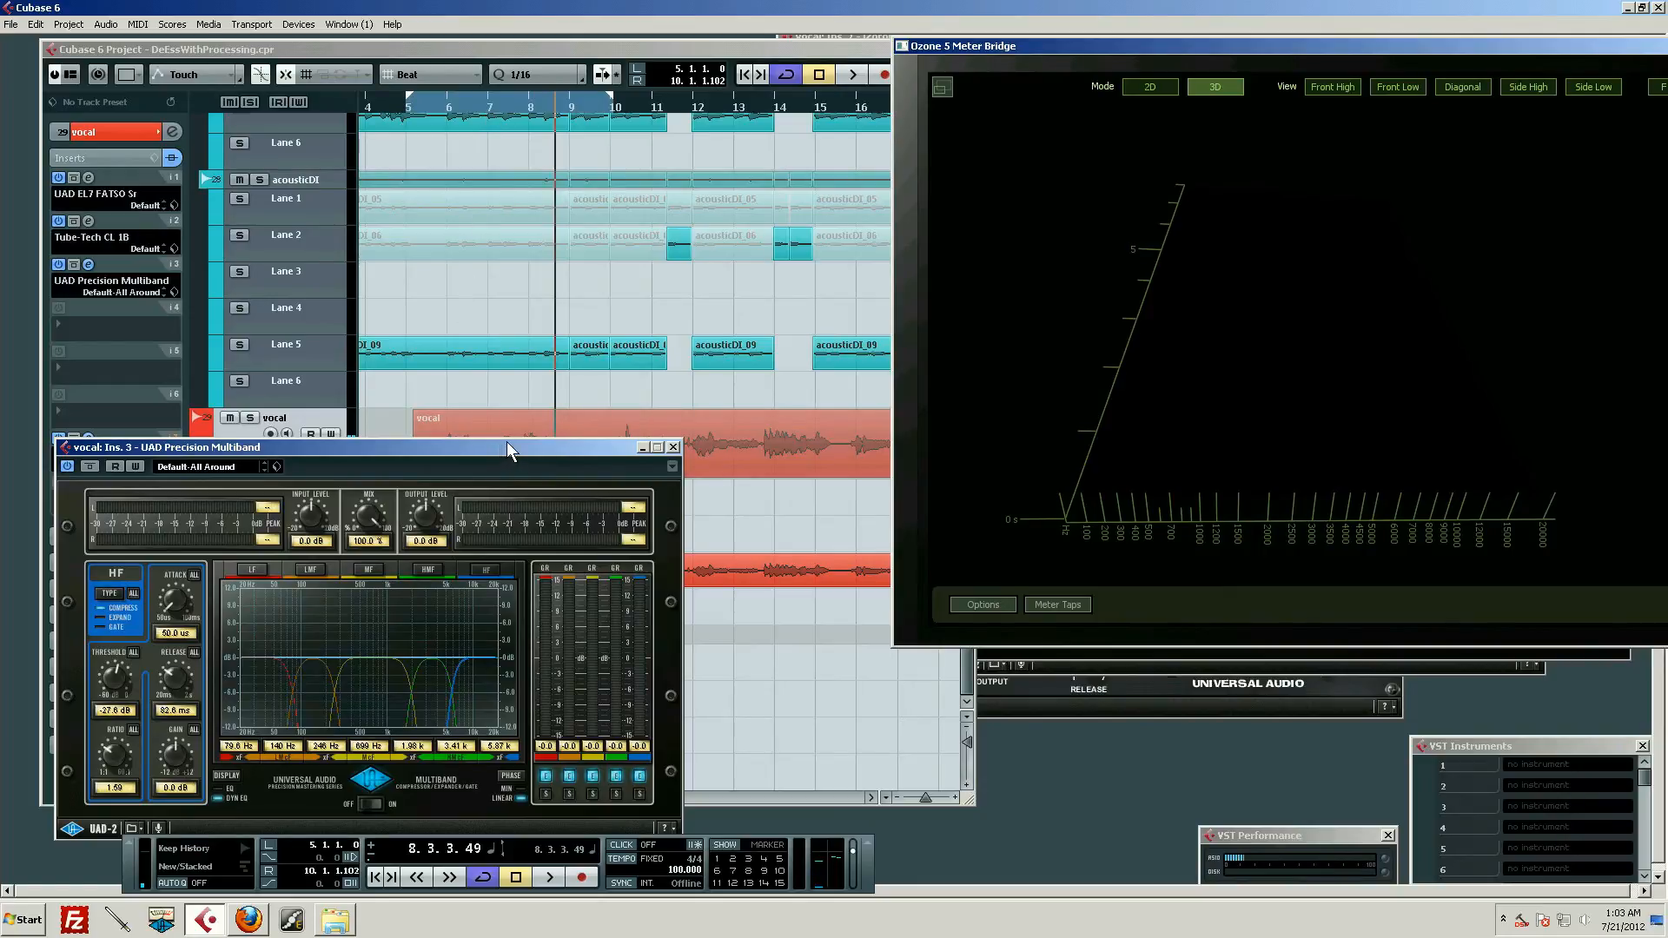
{"action": "left_click_drag", "start_coordinate": [508, 443], "coordinate": [700, 483]}
Play the vocal from beat 3 of bar 6 into bar 8 with the Precision Multiband active and its editor in view
{"action": "left_click_drag", "start_coordinate": [485, 102], "coordinate": [467, 97]}
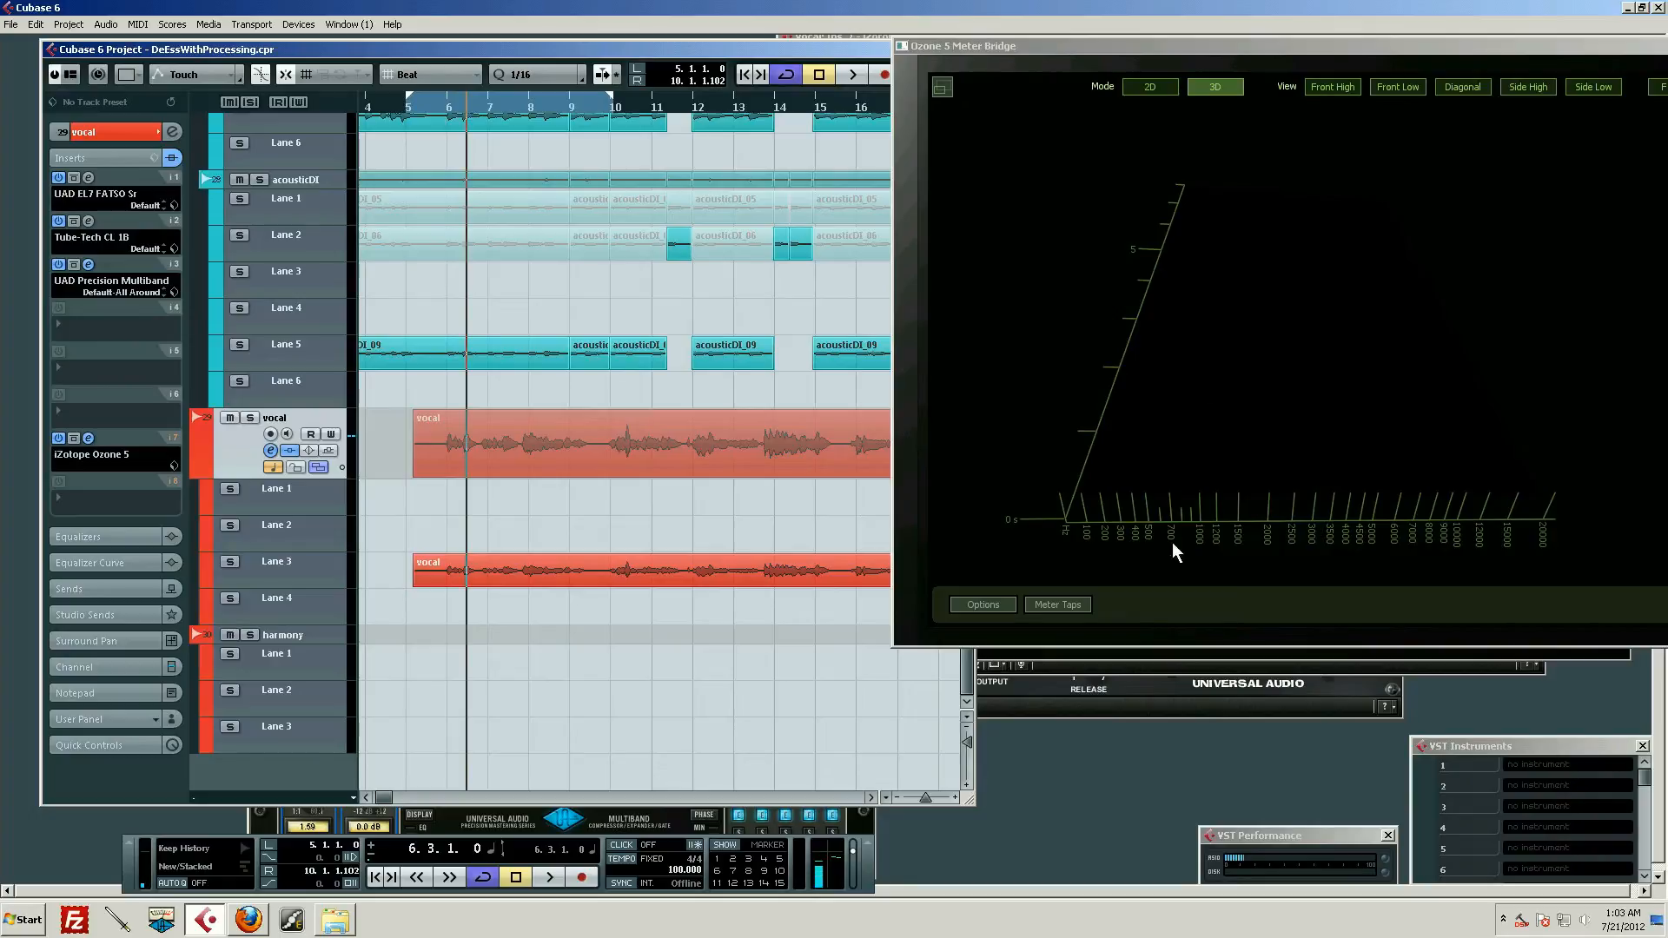
{"action": "left_click", "coordinate": [1046, 657]}
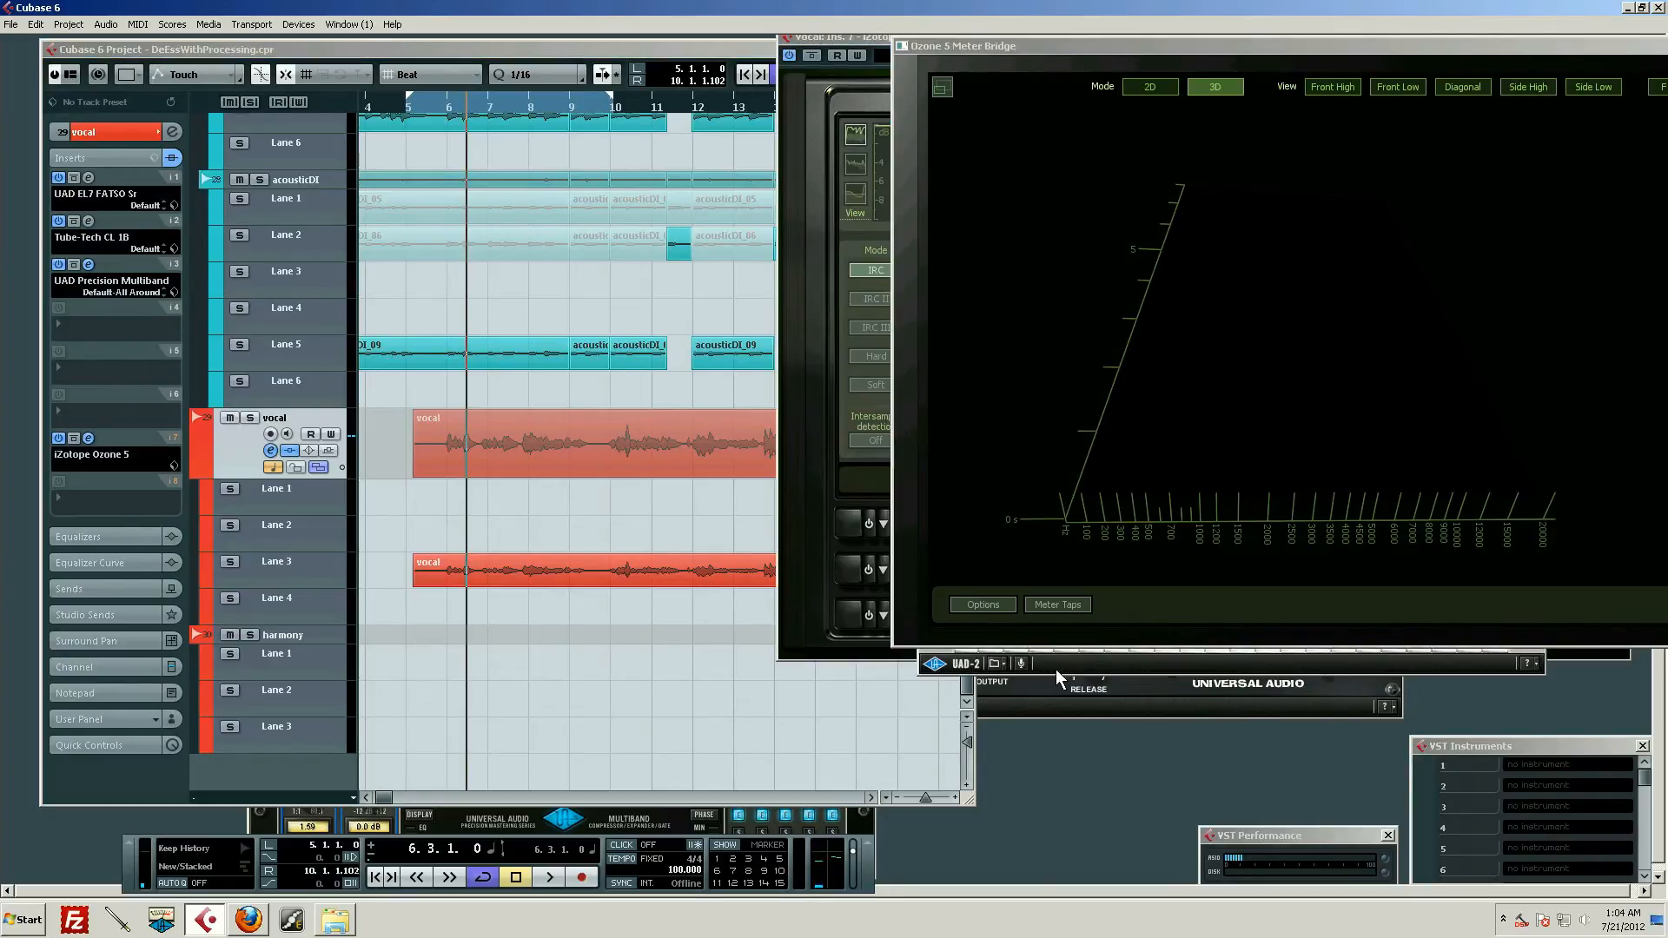
{"action": "left_click", "coordinate": [88, 263]}
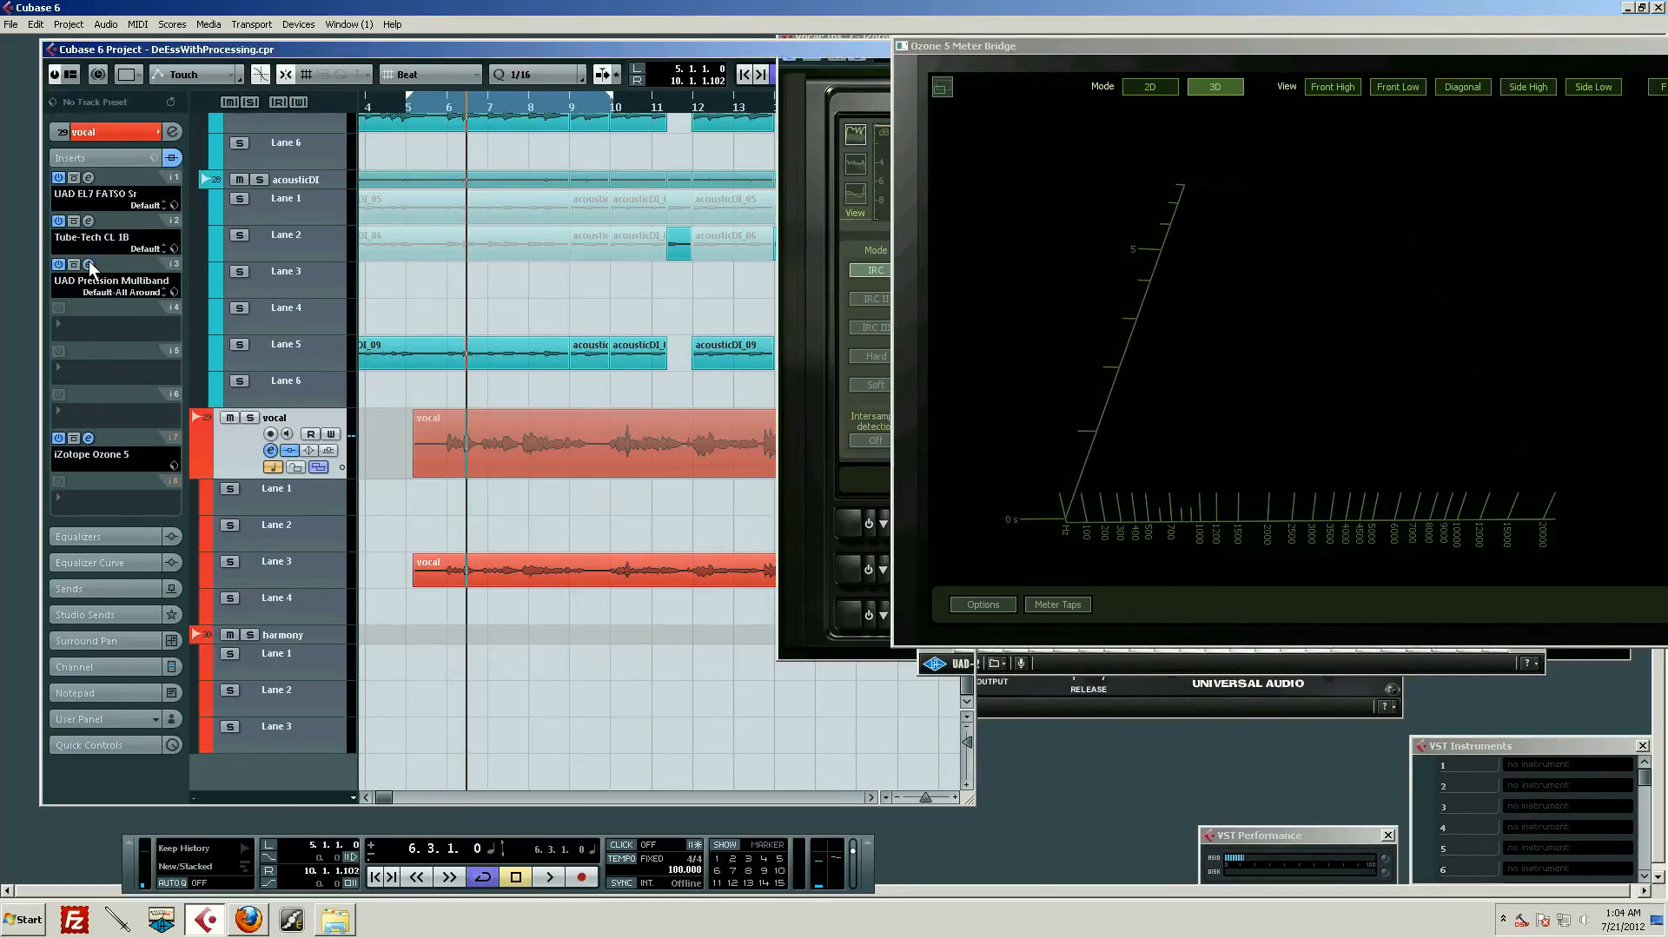
{"action": "key", "text": "space"}
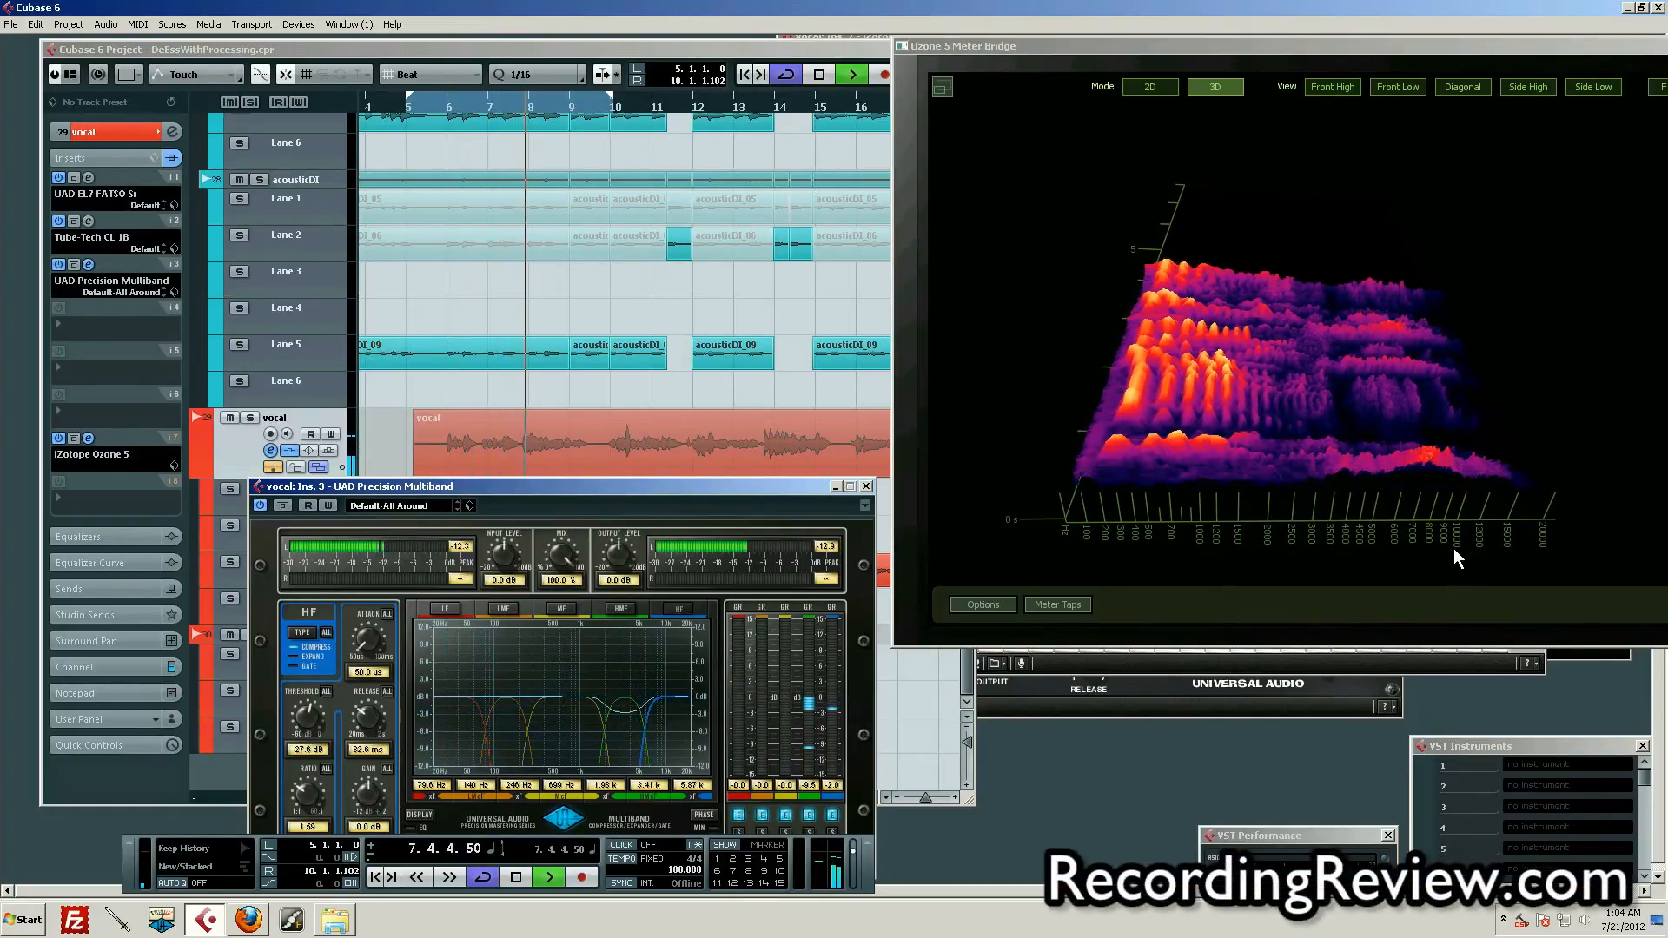
{"action": "key", "text": "space"}
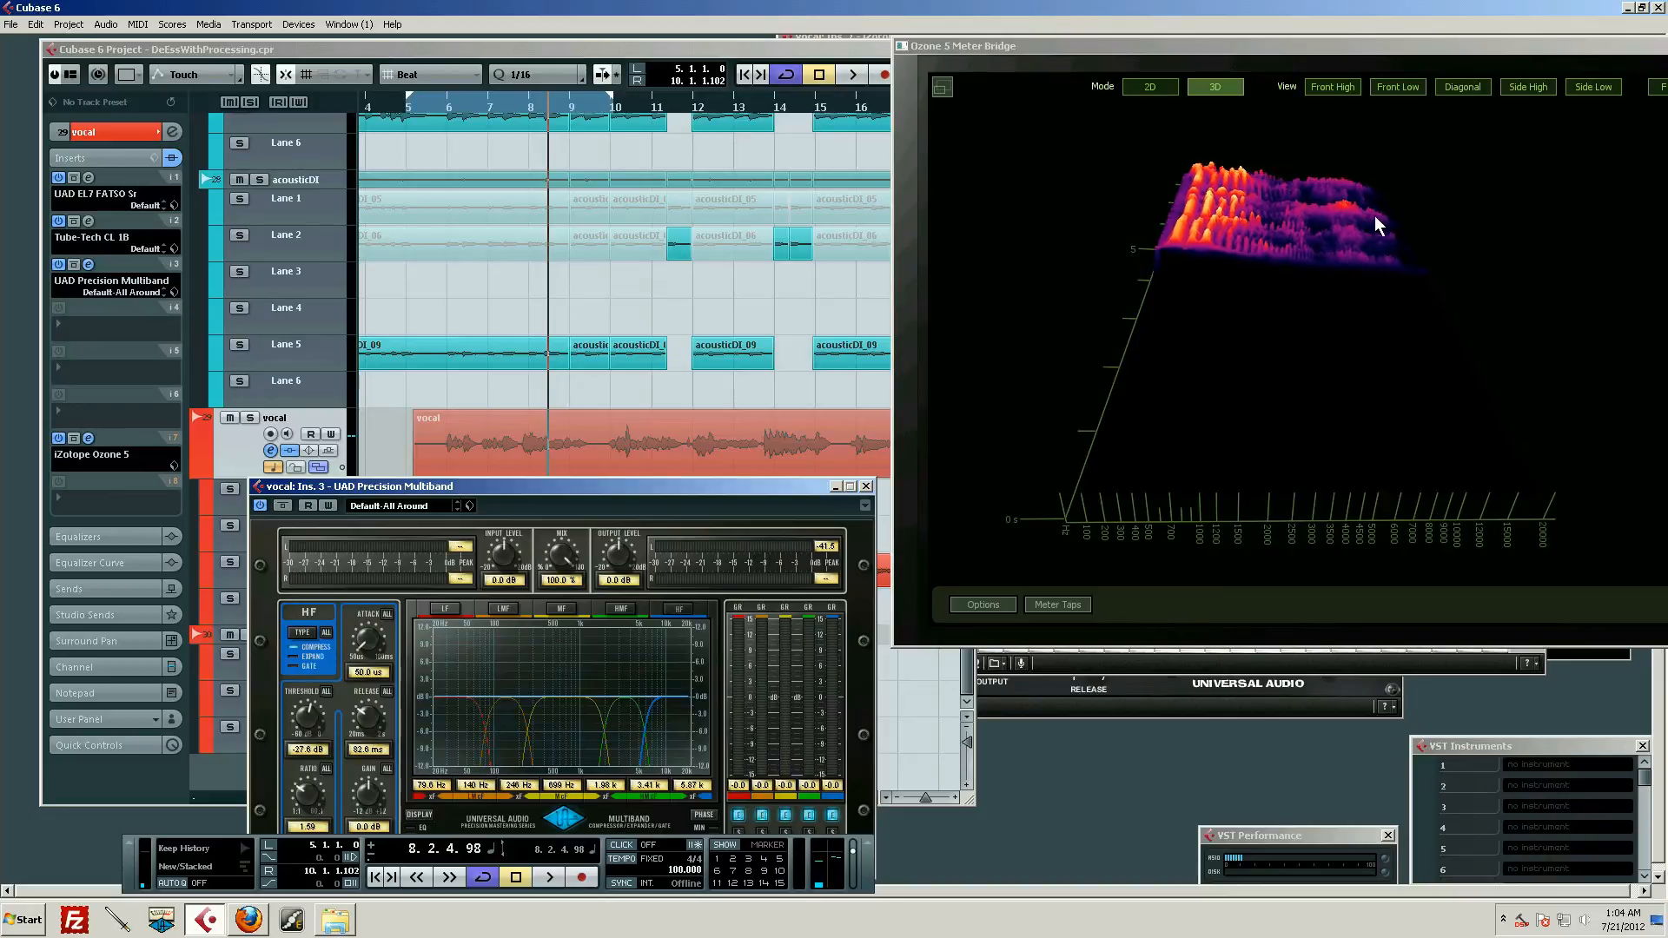
In the Precision Multiband, raise the HMF band's upper crossover to 7.97 kHz and its lower crossover to 2.63 kHz
{"action": "left_click_drag", "start_coordinate": [593, 486], "coordinate": [634, 377]}
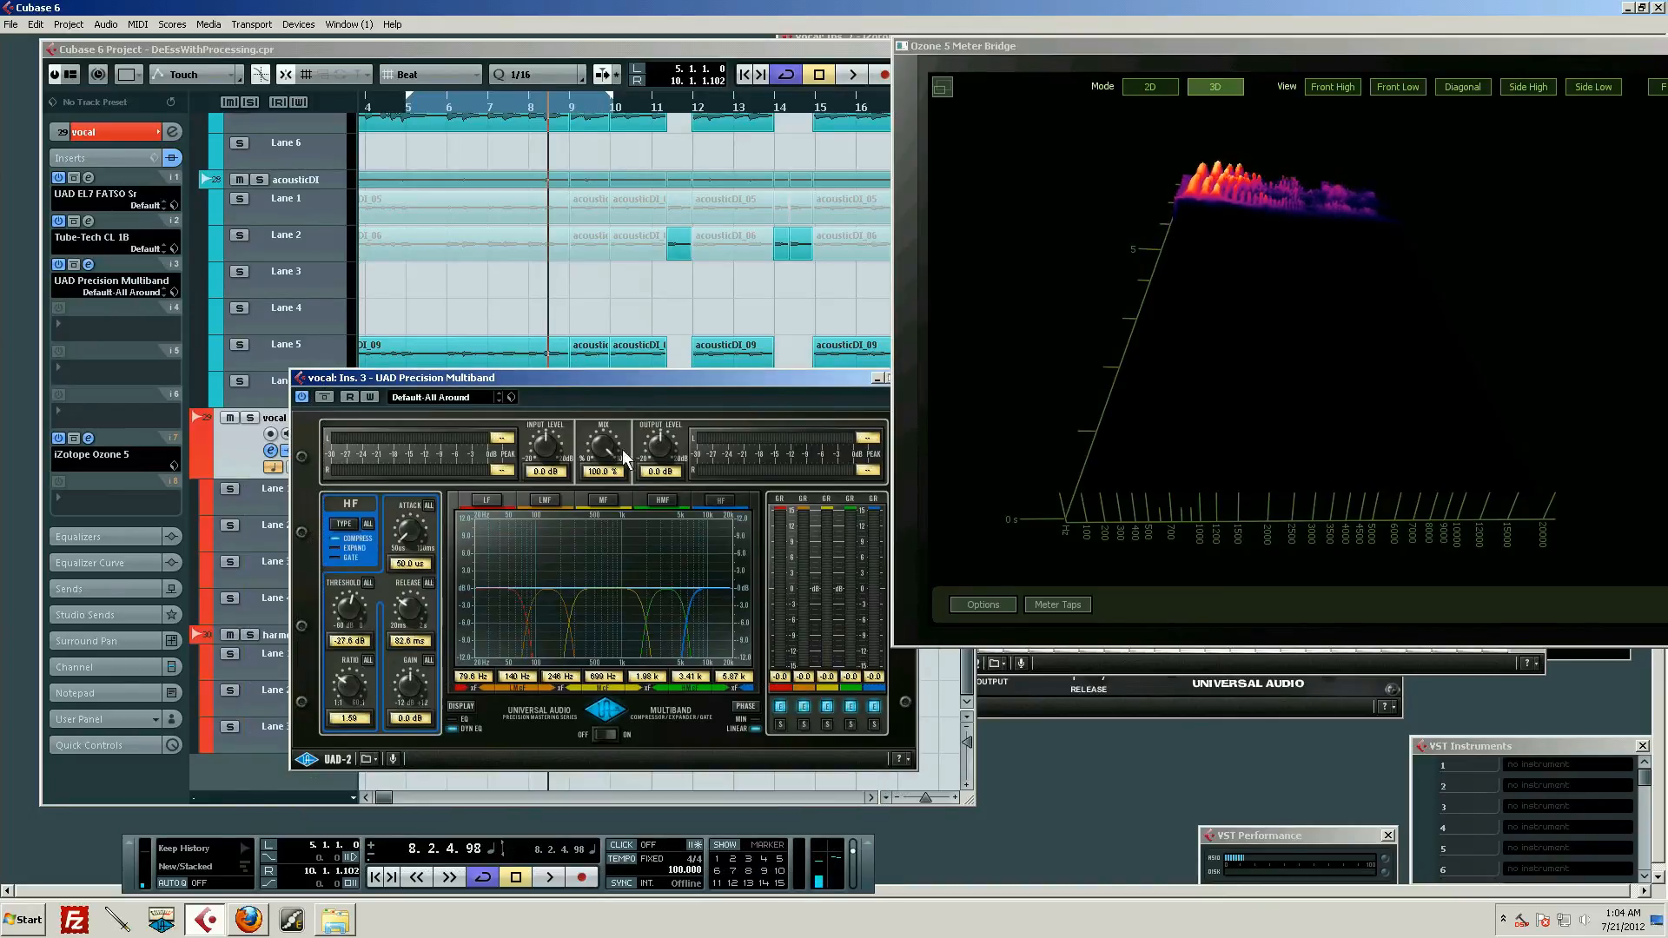
{"action": "left_click", "coordinate": [664, 617]}
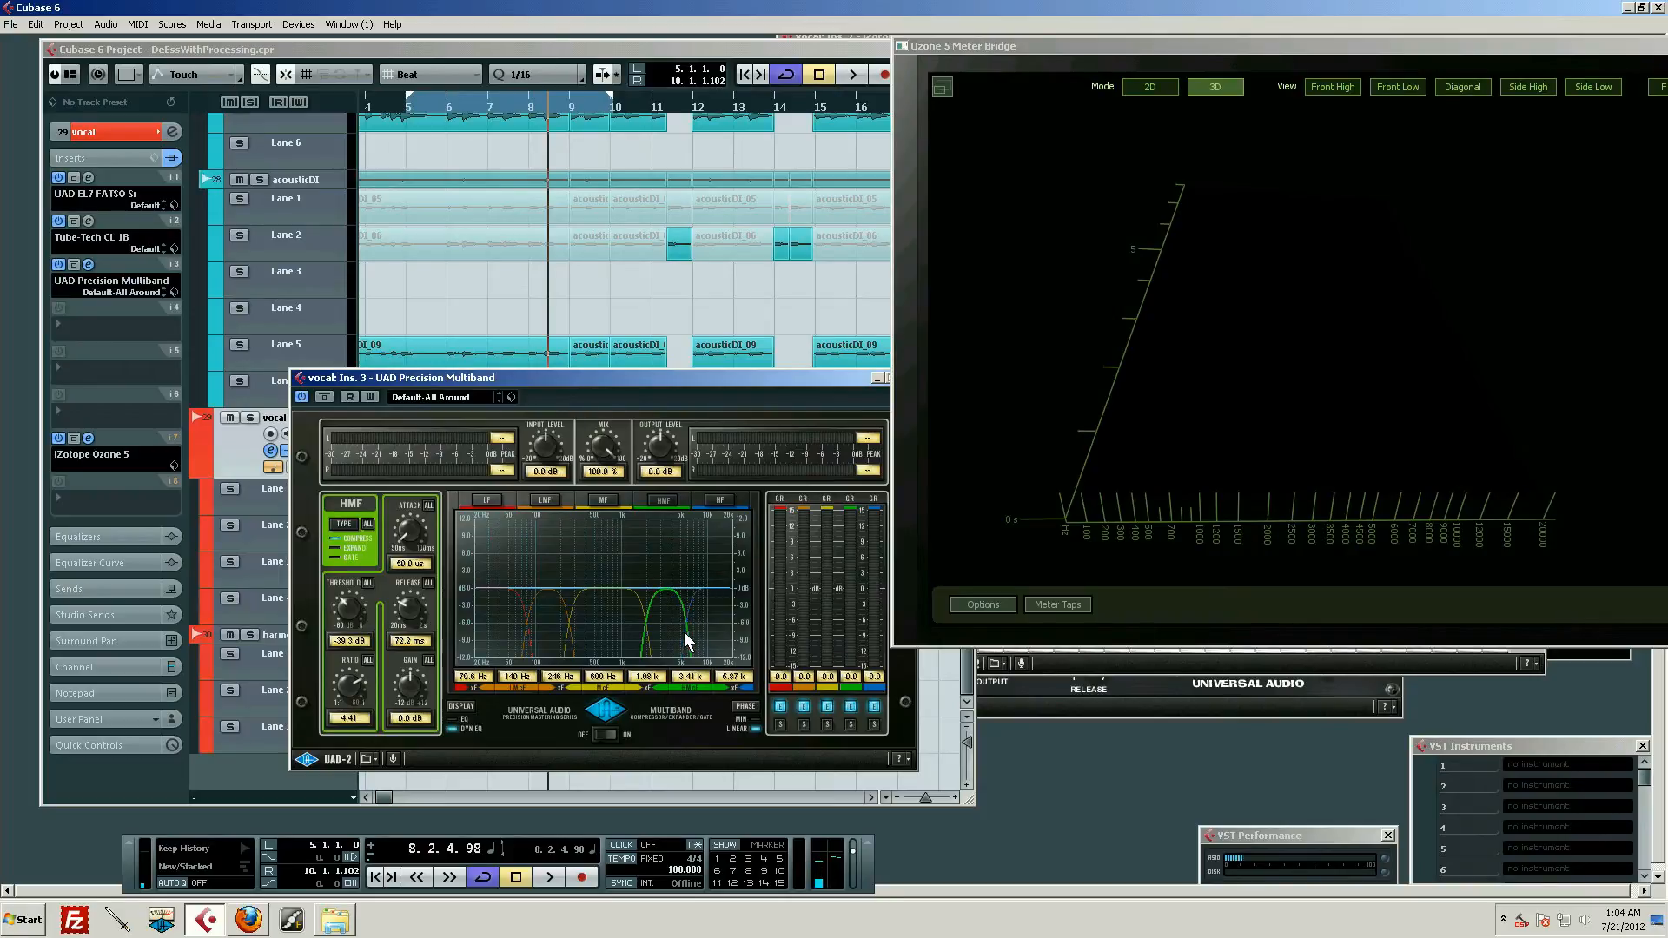
{"action": "left_click_drag", "start_coordinate": [686, 625], "coordinate": [697, 623]}
{"action": "left_click", "coordinate": [649, 618]}
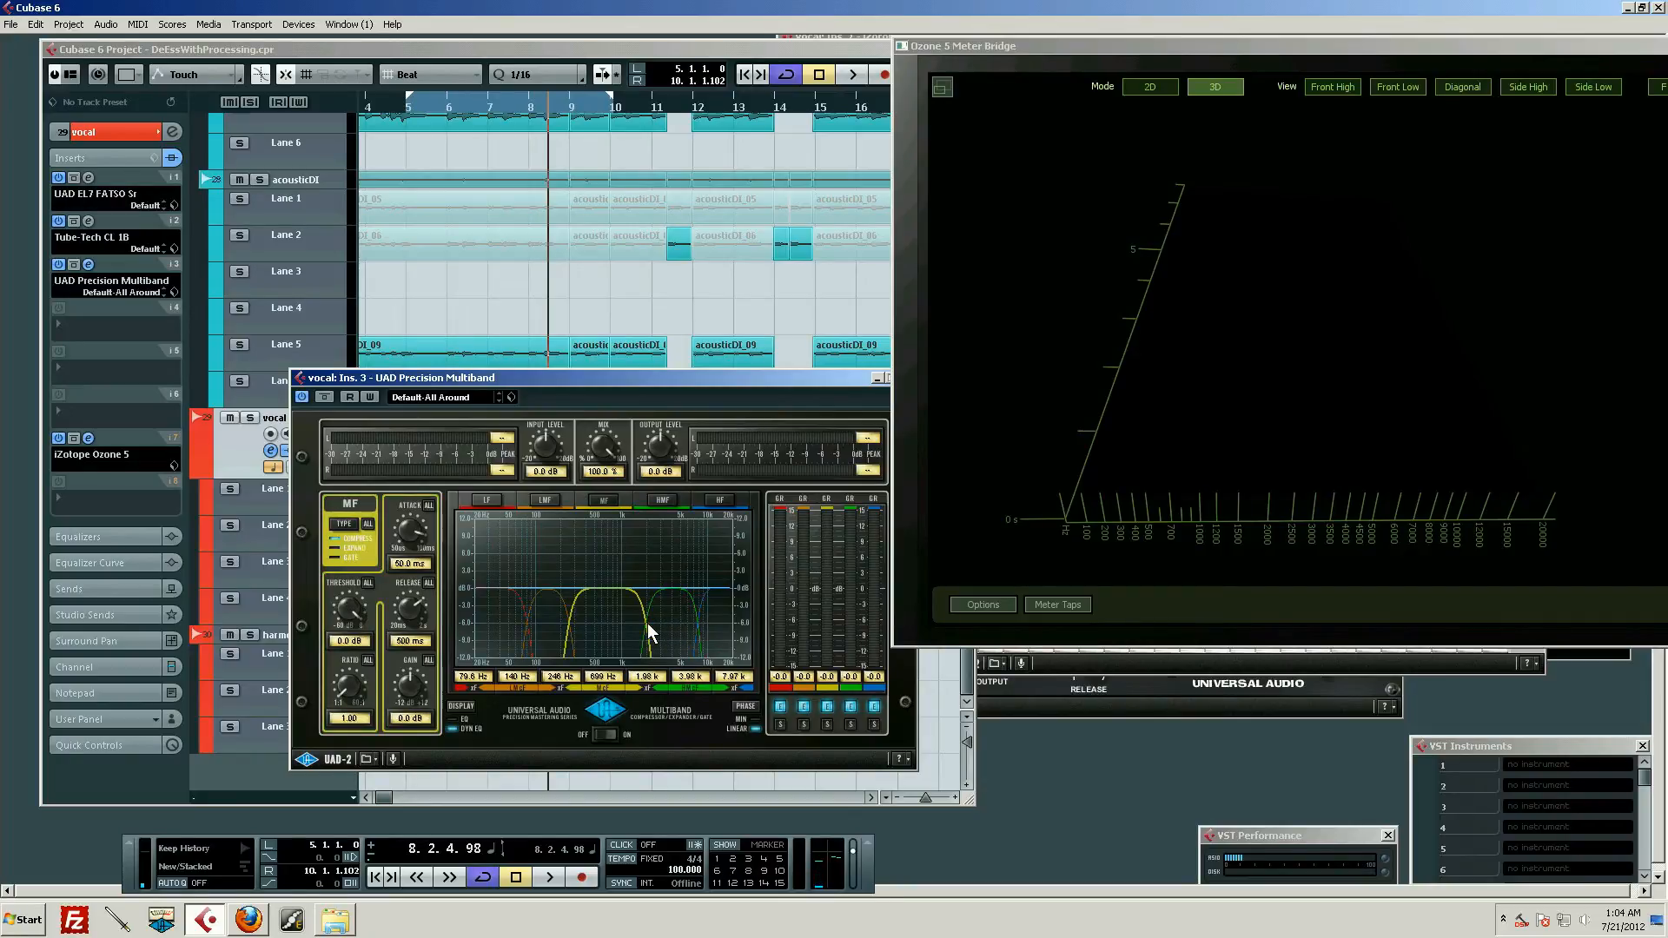
{"action": "left_click_drag", "start_coordinate": [648, 622], "coordinate": [658, 625]}
{"action": "left_click", "coordinate": [705, 622]}
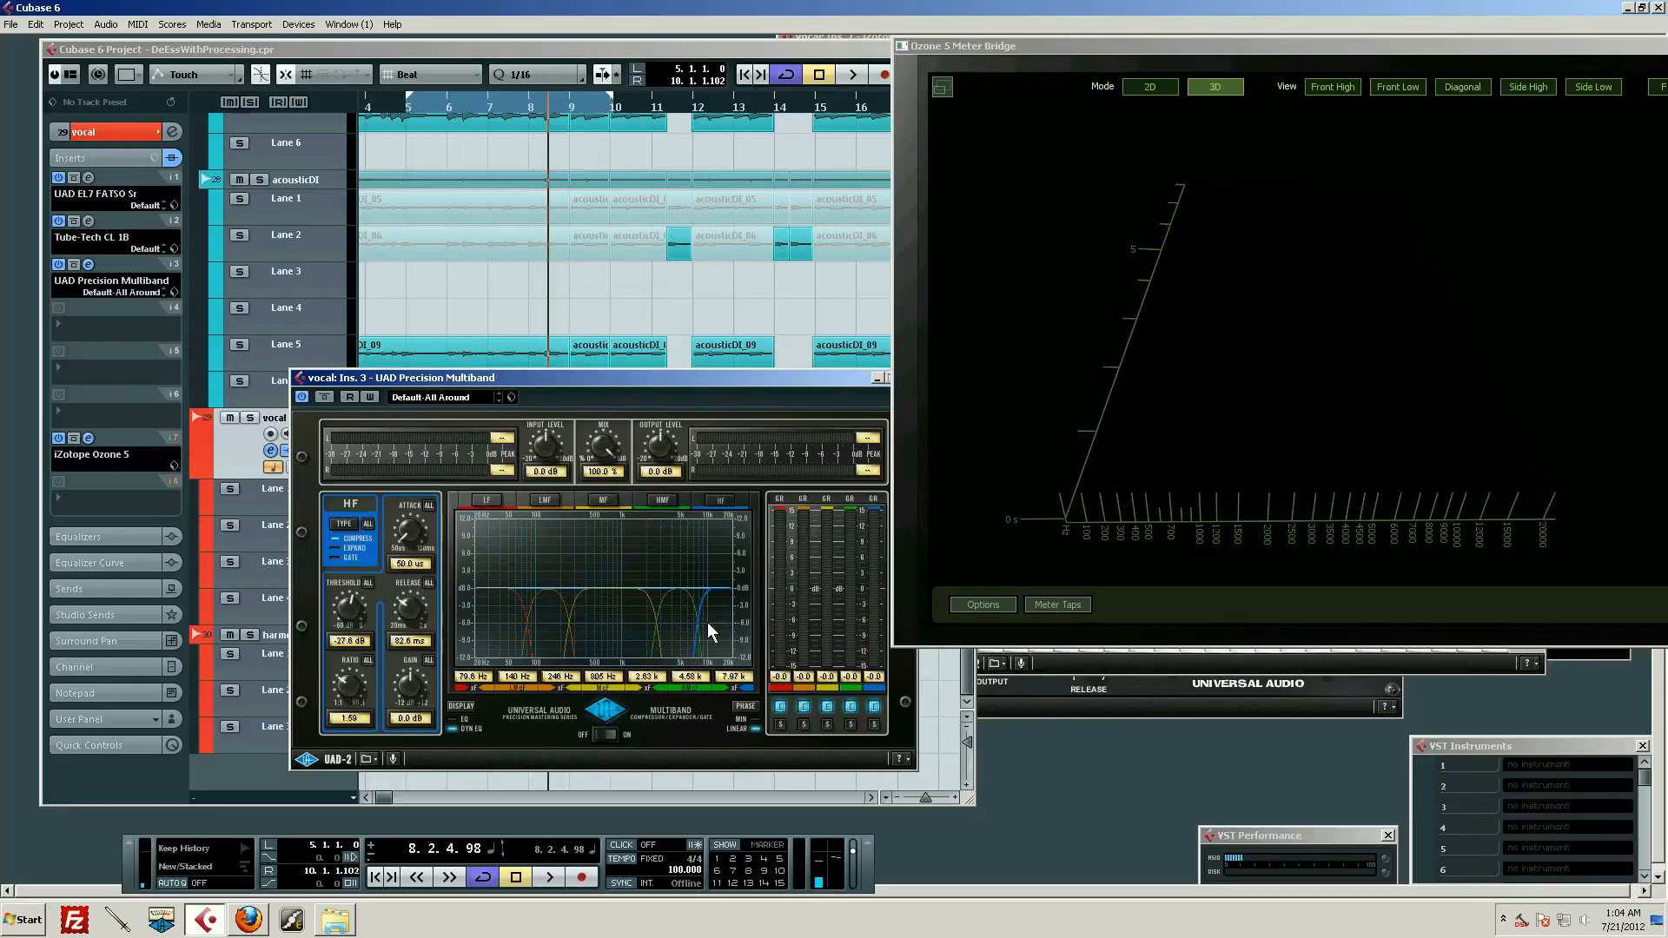
Compare the compression settings of the HMF and HF bands, keeping the meter bridge beside the multiband editor
{"action": "left_click", "coordinate": [675, 617]}
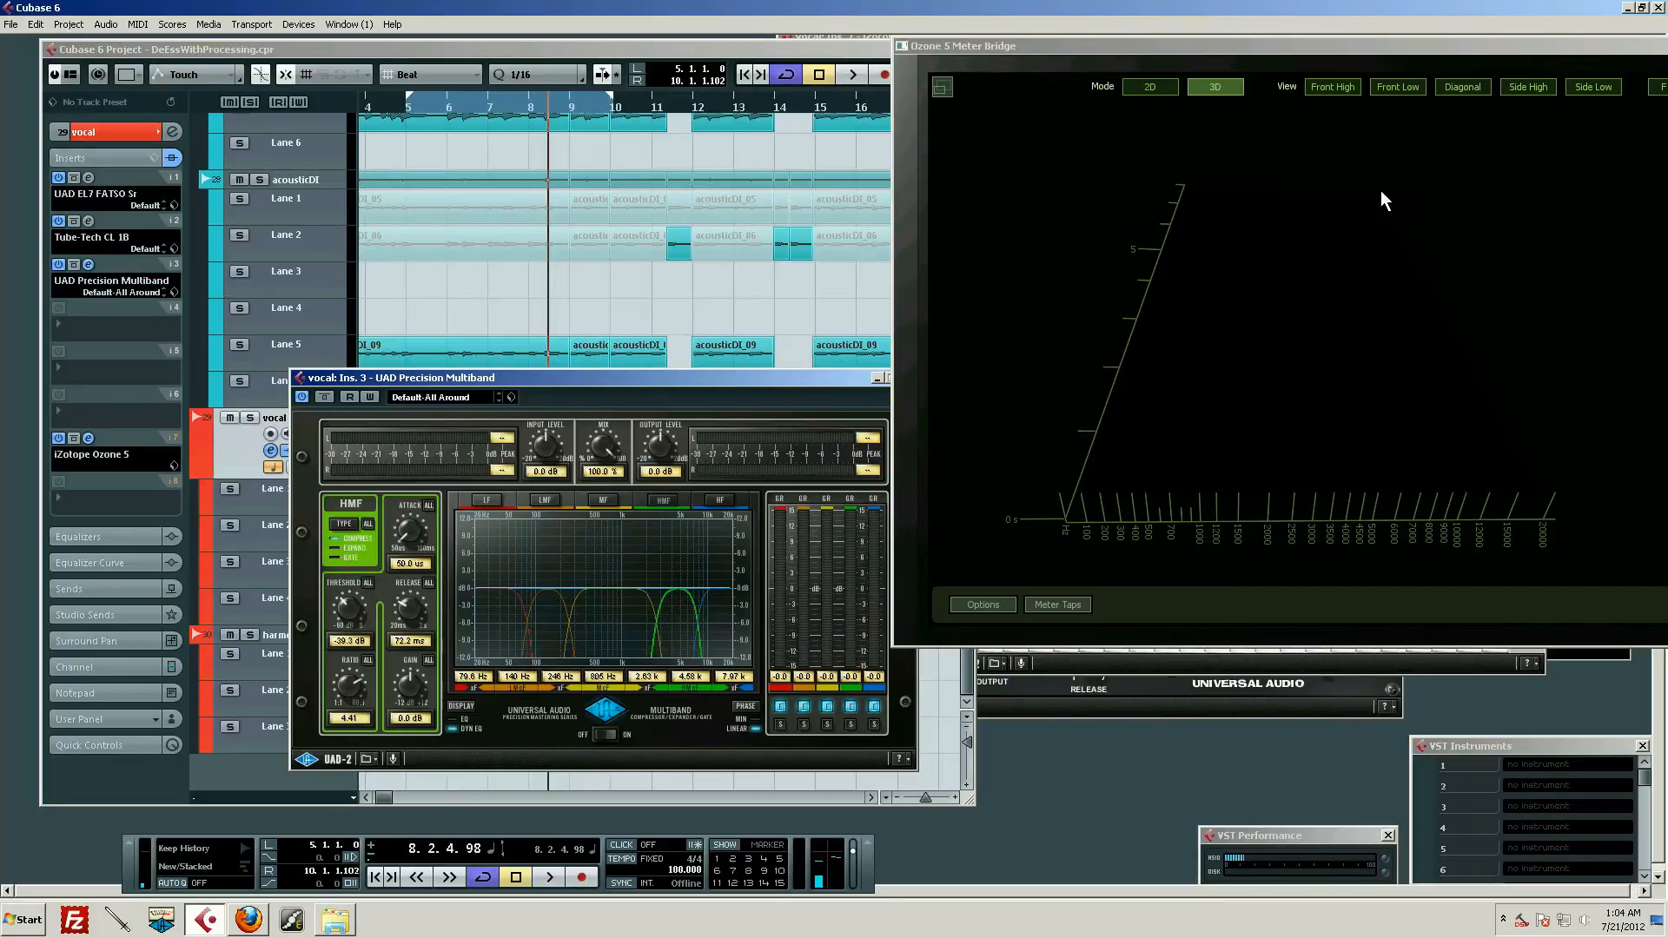
{"action": "left_click_drag", "start_coordinate": [1293, 45], "coordinate": [1297, 54]}
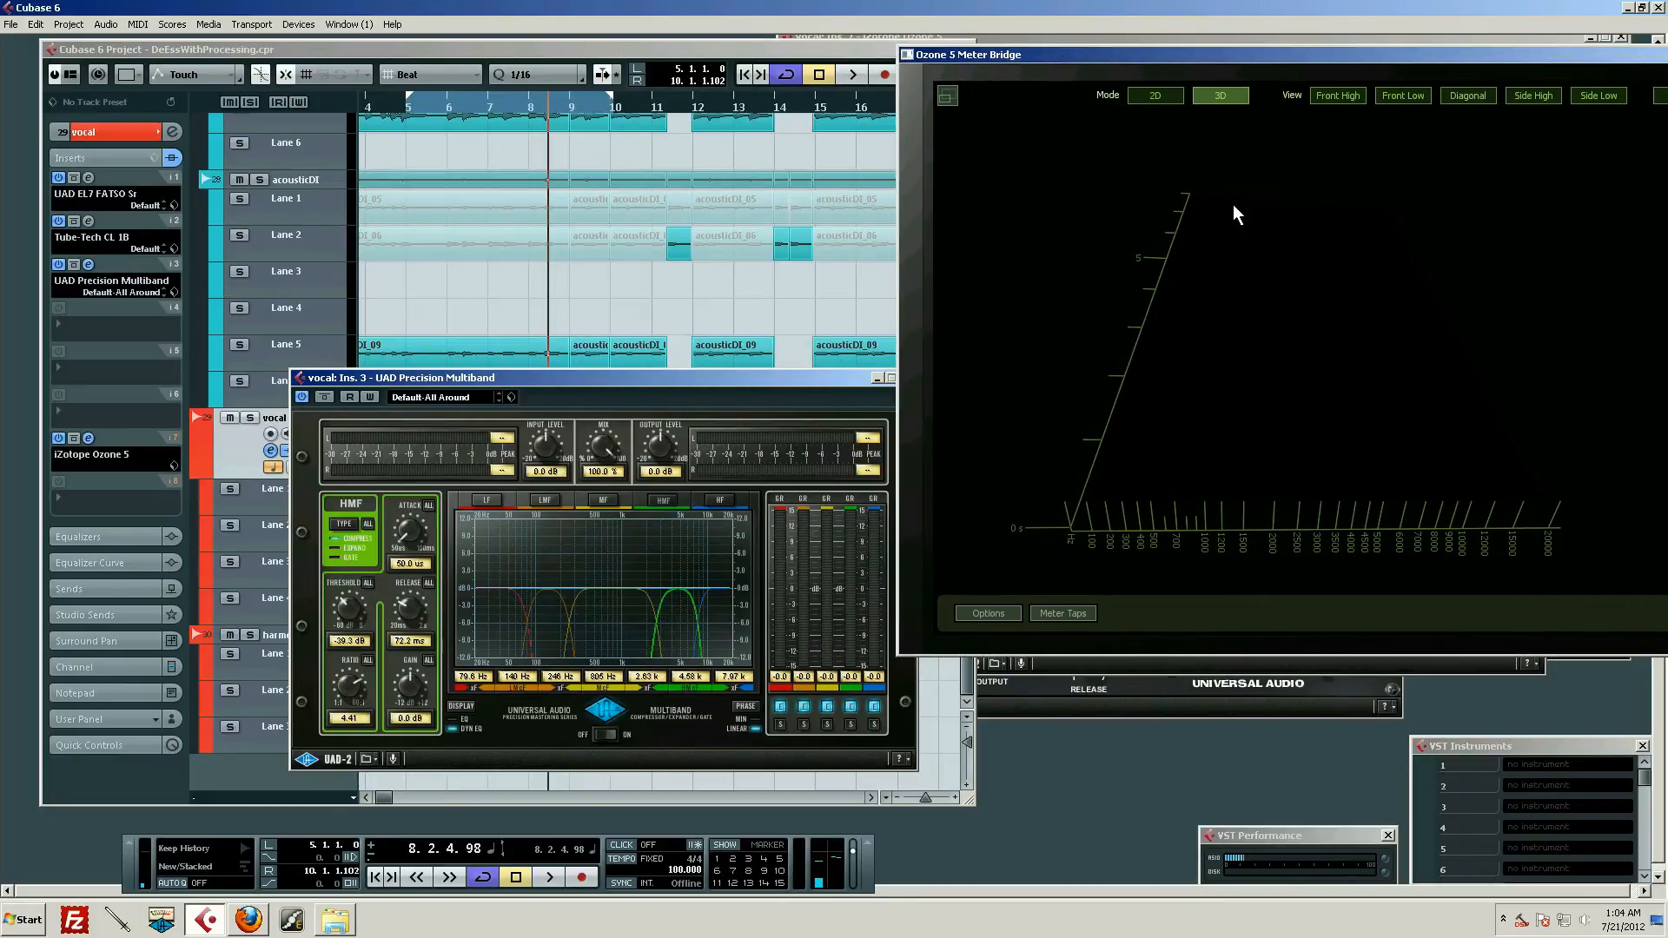
{"action": "left_click", "coordinate": [712, 616]}
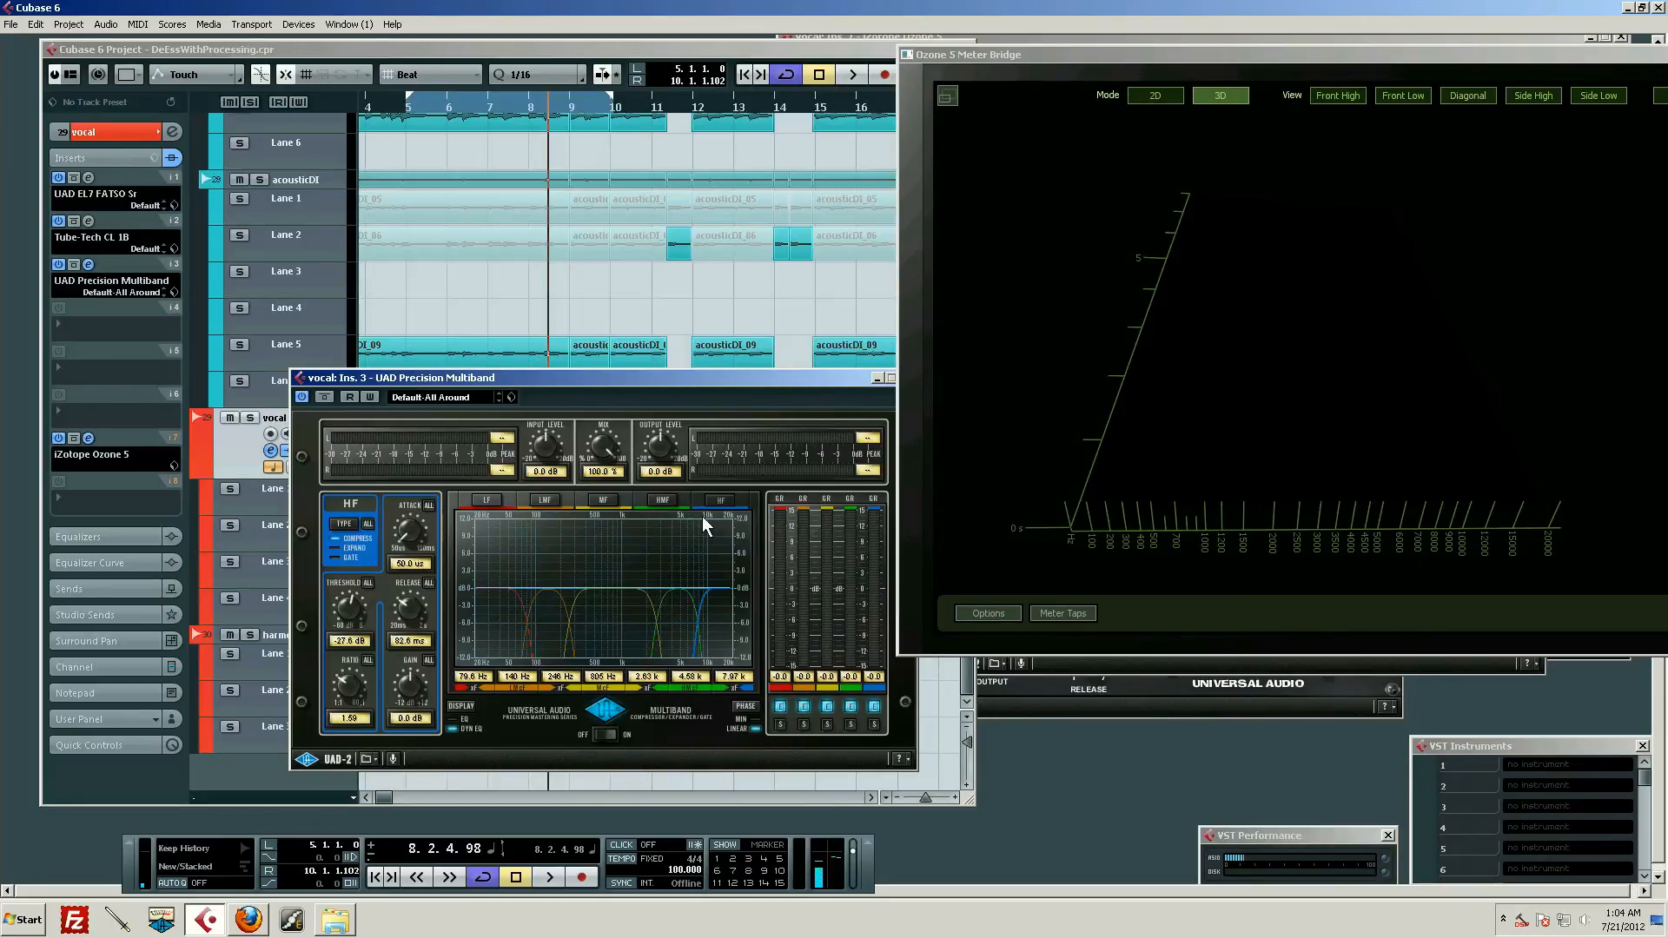
{"action": "left_click", "coordinate": [680, 632]}
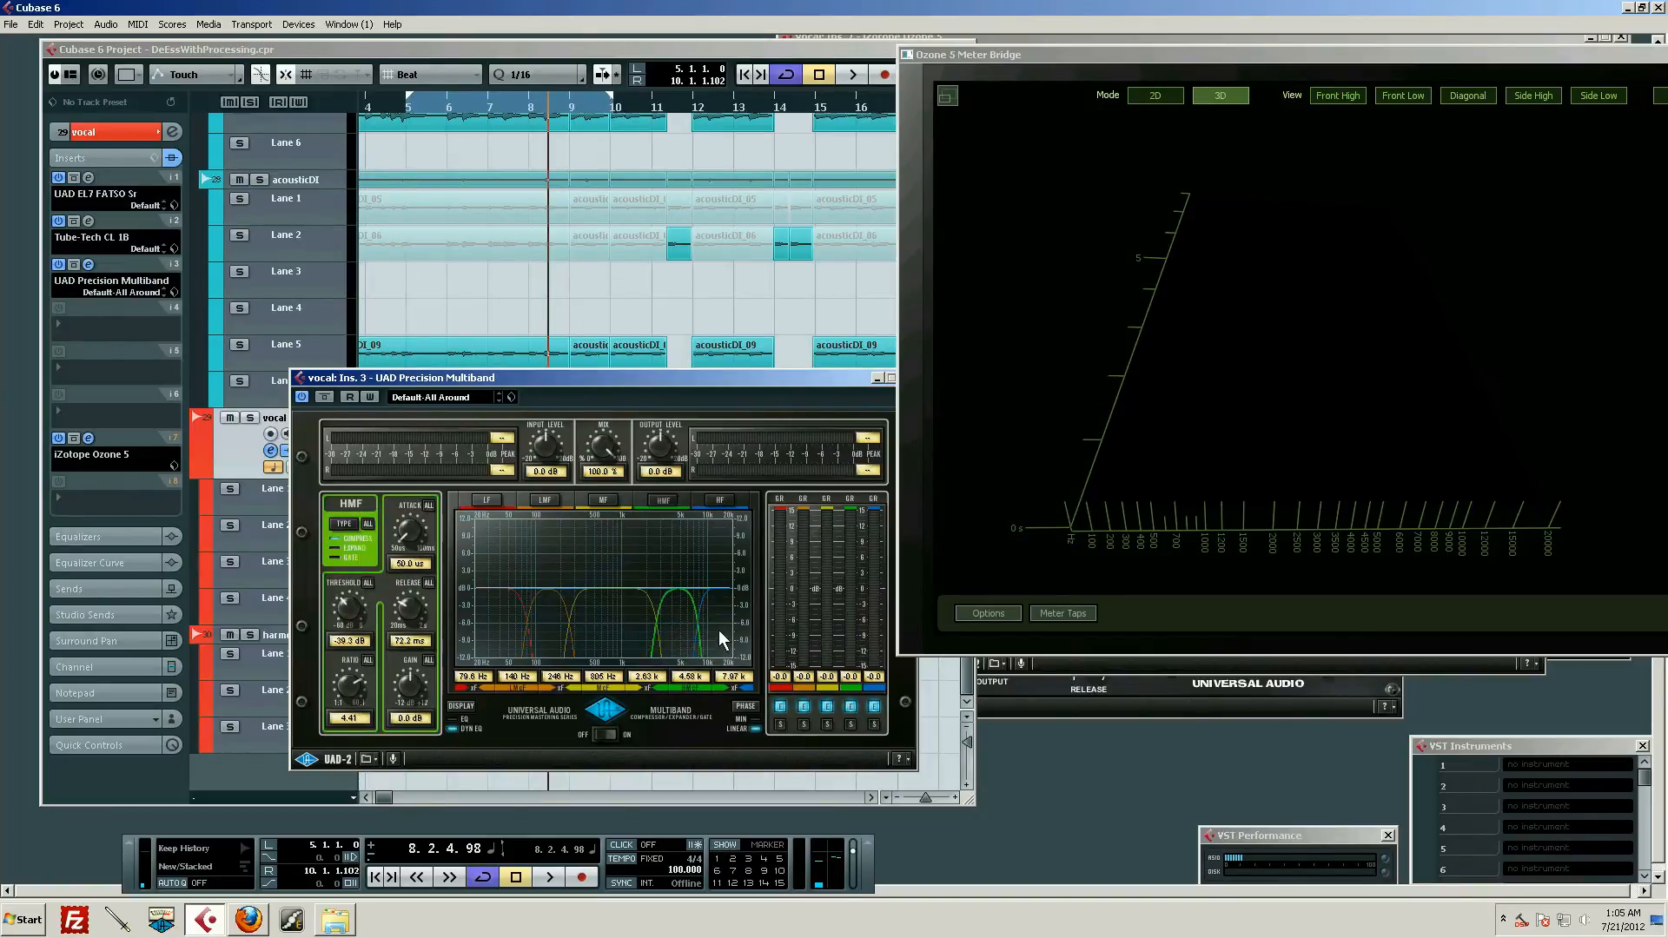
Adjust the HMF band's threshold and the HF band's ratio and lower crossover in the Precision Multiband
{"action": "left_click_drag", "start_coordinate": [346, 602], "coordinate": [349, 619]}
{"action": "left_click", "coordinate": [705, 621]}
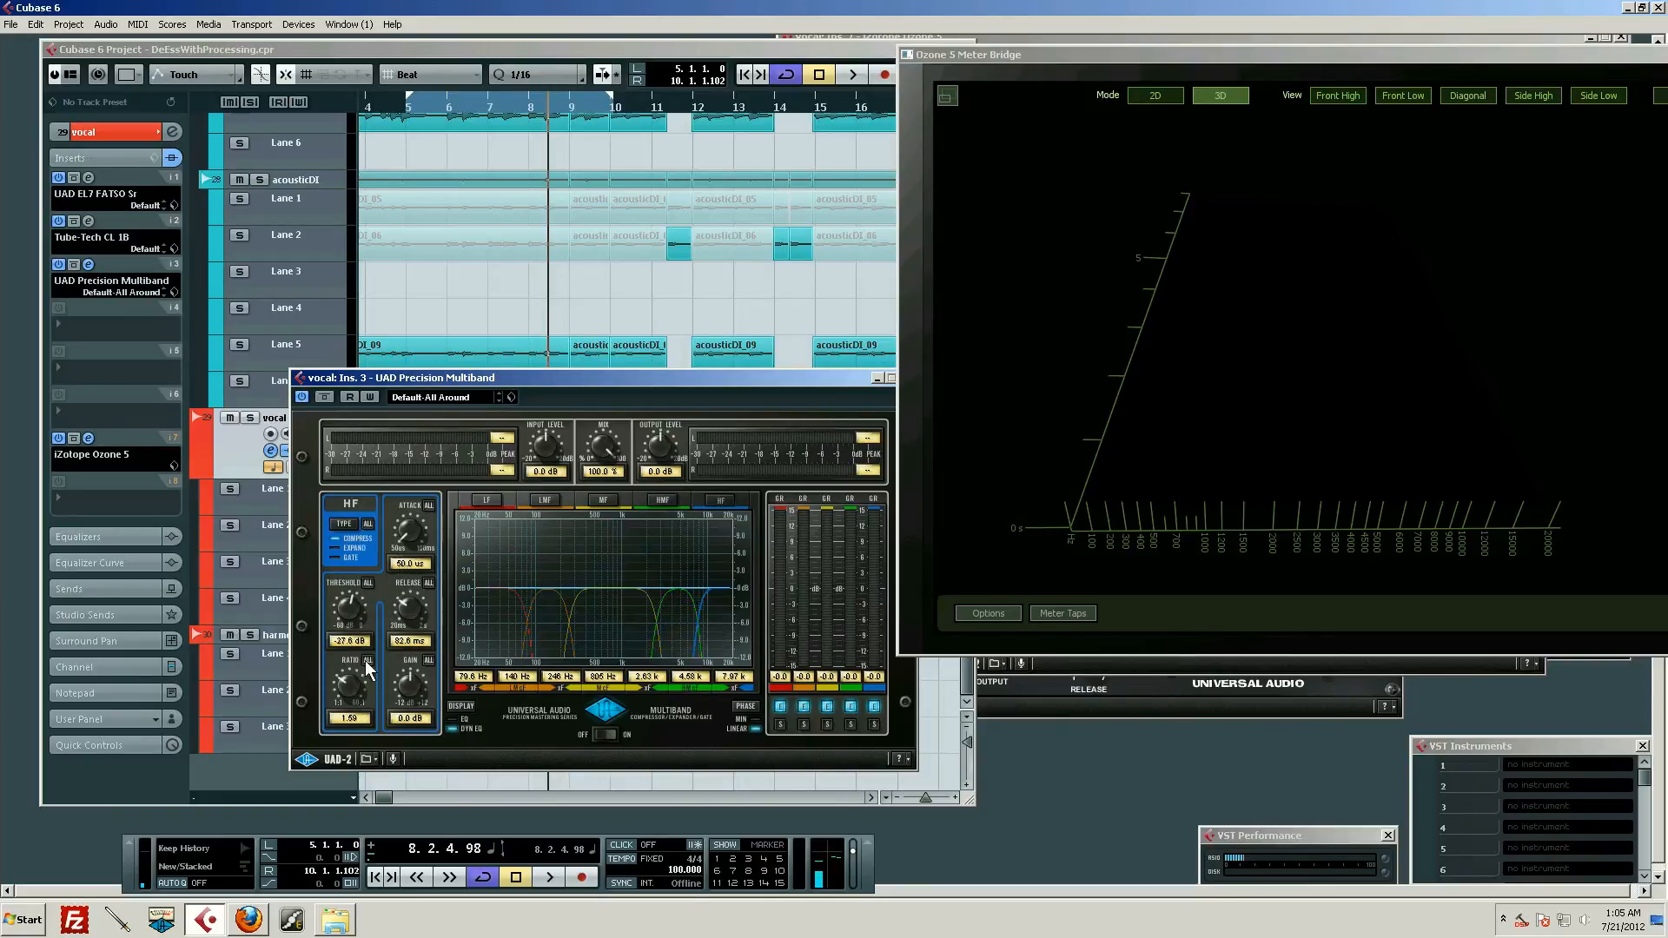
{"action": "left_click_drag", "start_coordinate": [344, 690], "coordinate": [563, 708]}
{"action": "left_click_drag", "start_coordinate": [697, 622], "coordinate": [715, 630]}
Replay the vocal phrase from late in bar 6 with the meter bridge in view, and open the vocal track's channel settings
{"action": "key", "text": "space"}
{"action": "left_click", "coordinate": [475, 108]}
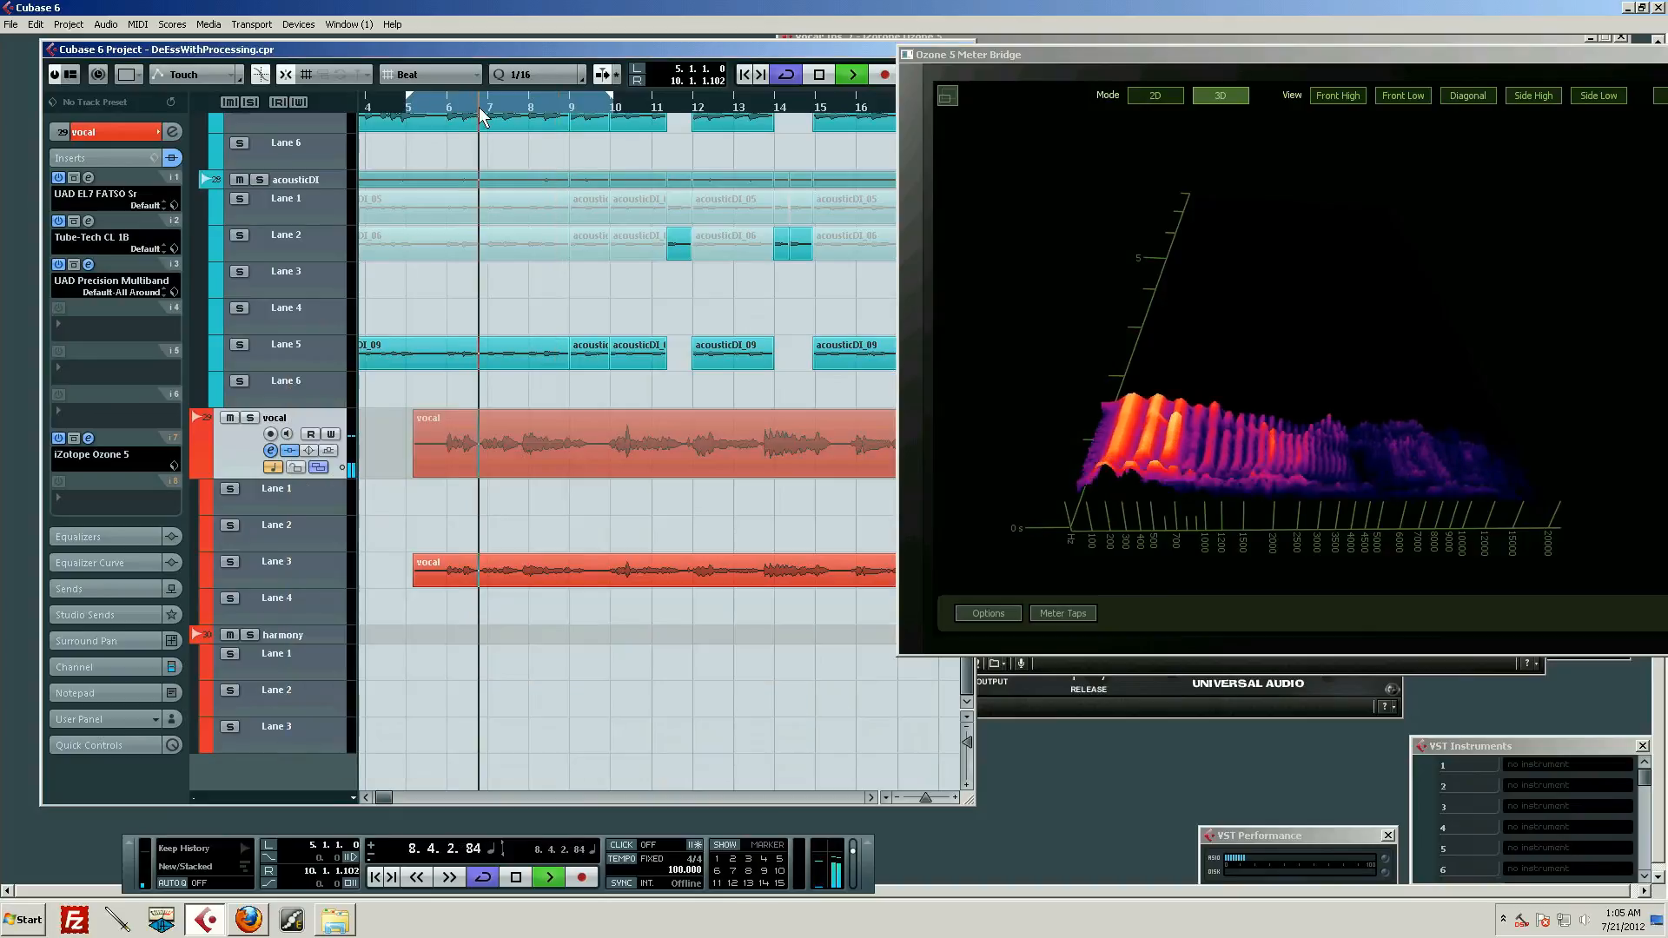
{"action": "left_click", "coordinate": [271, 450]}
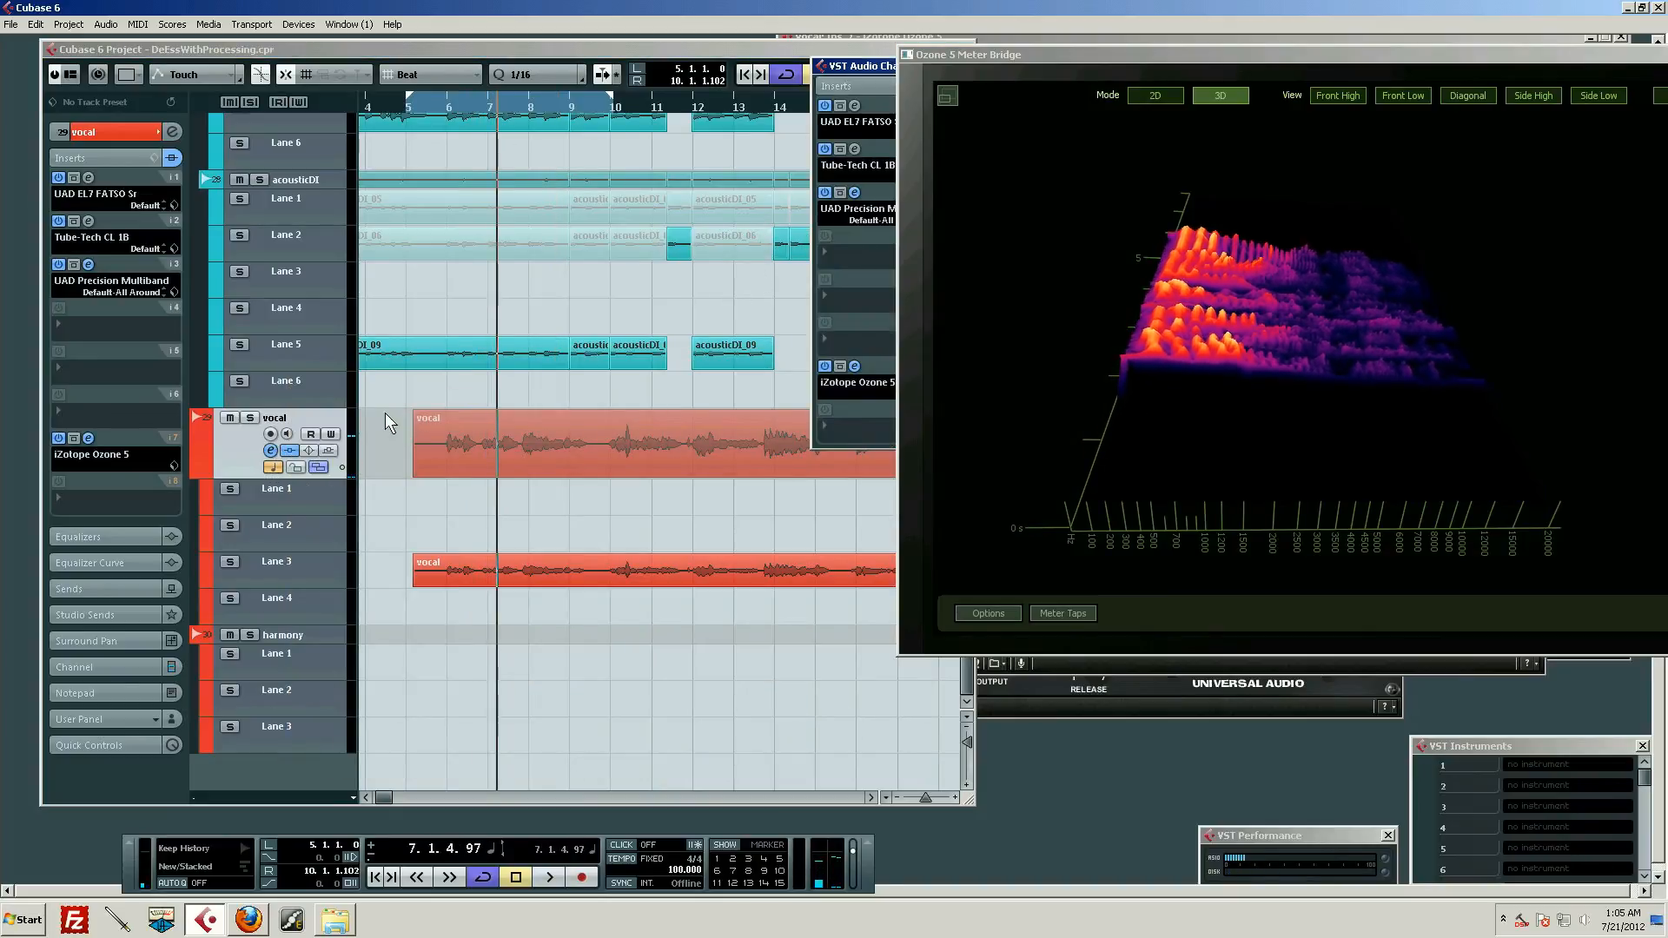
Reopen the Precision Multiband editor and set the HMF band's threshold to -28.2 dB while the vocal plays
{"action": "left_click", "coordinate": [86, 262]}
{"action": "key", "text": "space"}
{"action": "left_click", "coordinate": [659, 624]}
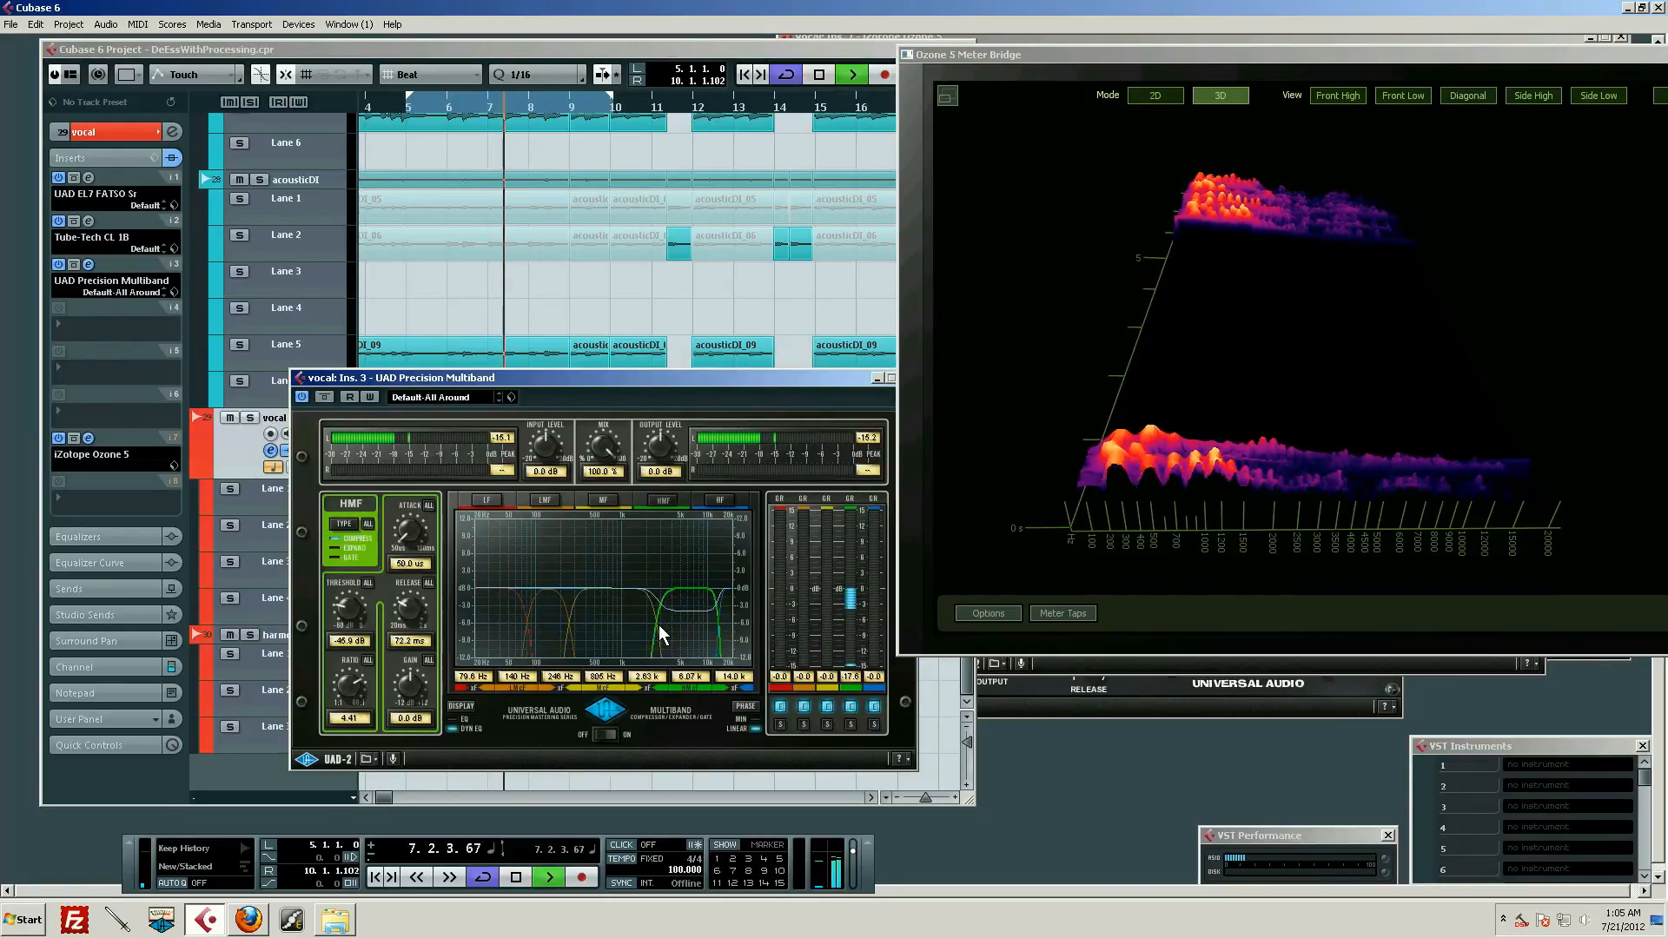
{"action": "left_click_drag", "start_coordinate": [341, 608], "coordinate": [363, 532]}
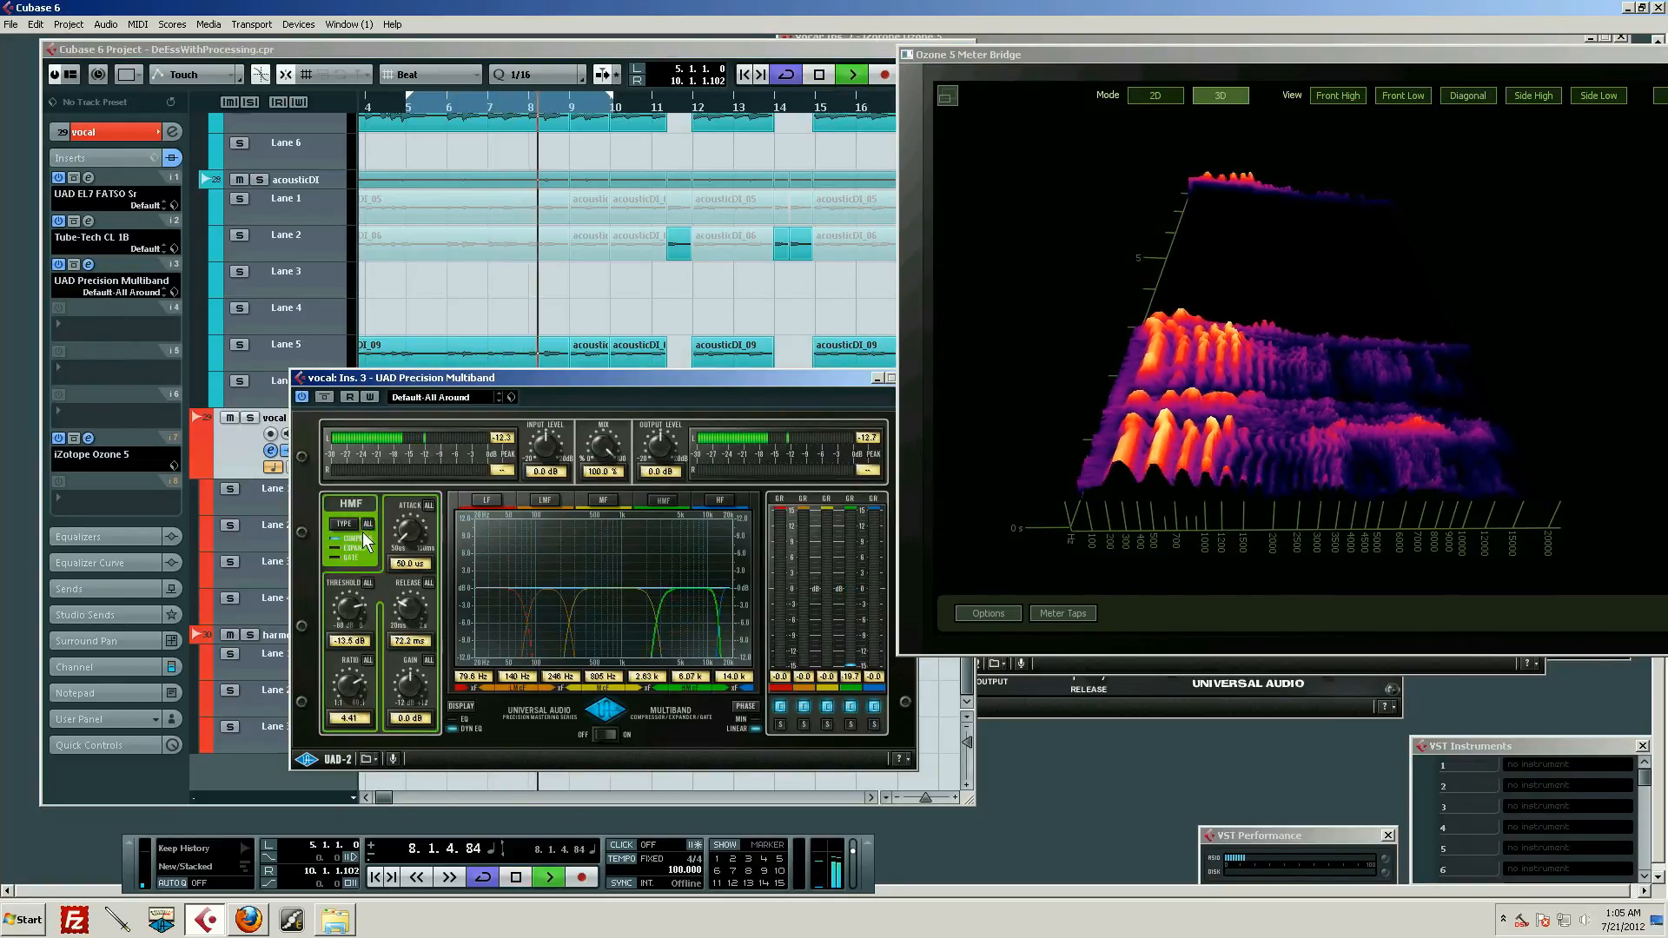
{"action": "mouse_move", "coordinate": [348, 617]}
{"action": "left_mouse_down"}
{"action": "mouse_move", "coordinate": [351, 601]}
{"action": "mouse_move", "coordinate": [365, 610]}
{"action": "left_mouse_up"}
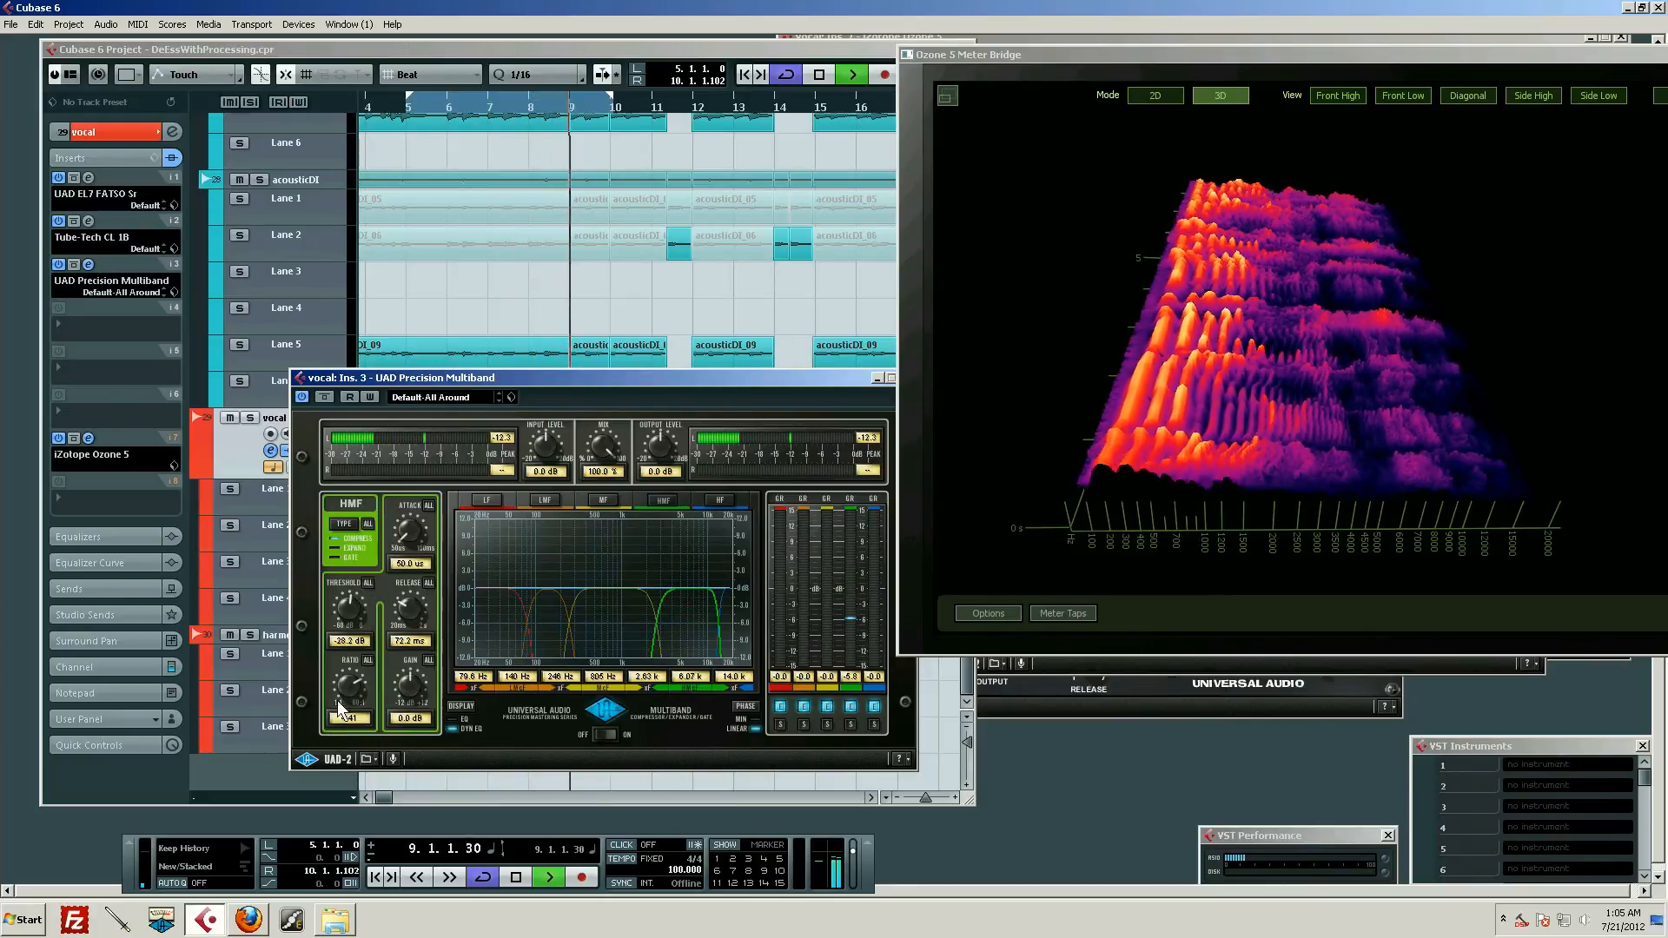
{"action": "key", "text": "space"}
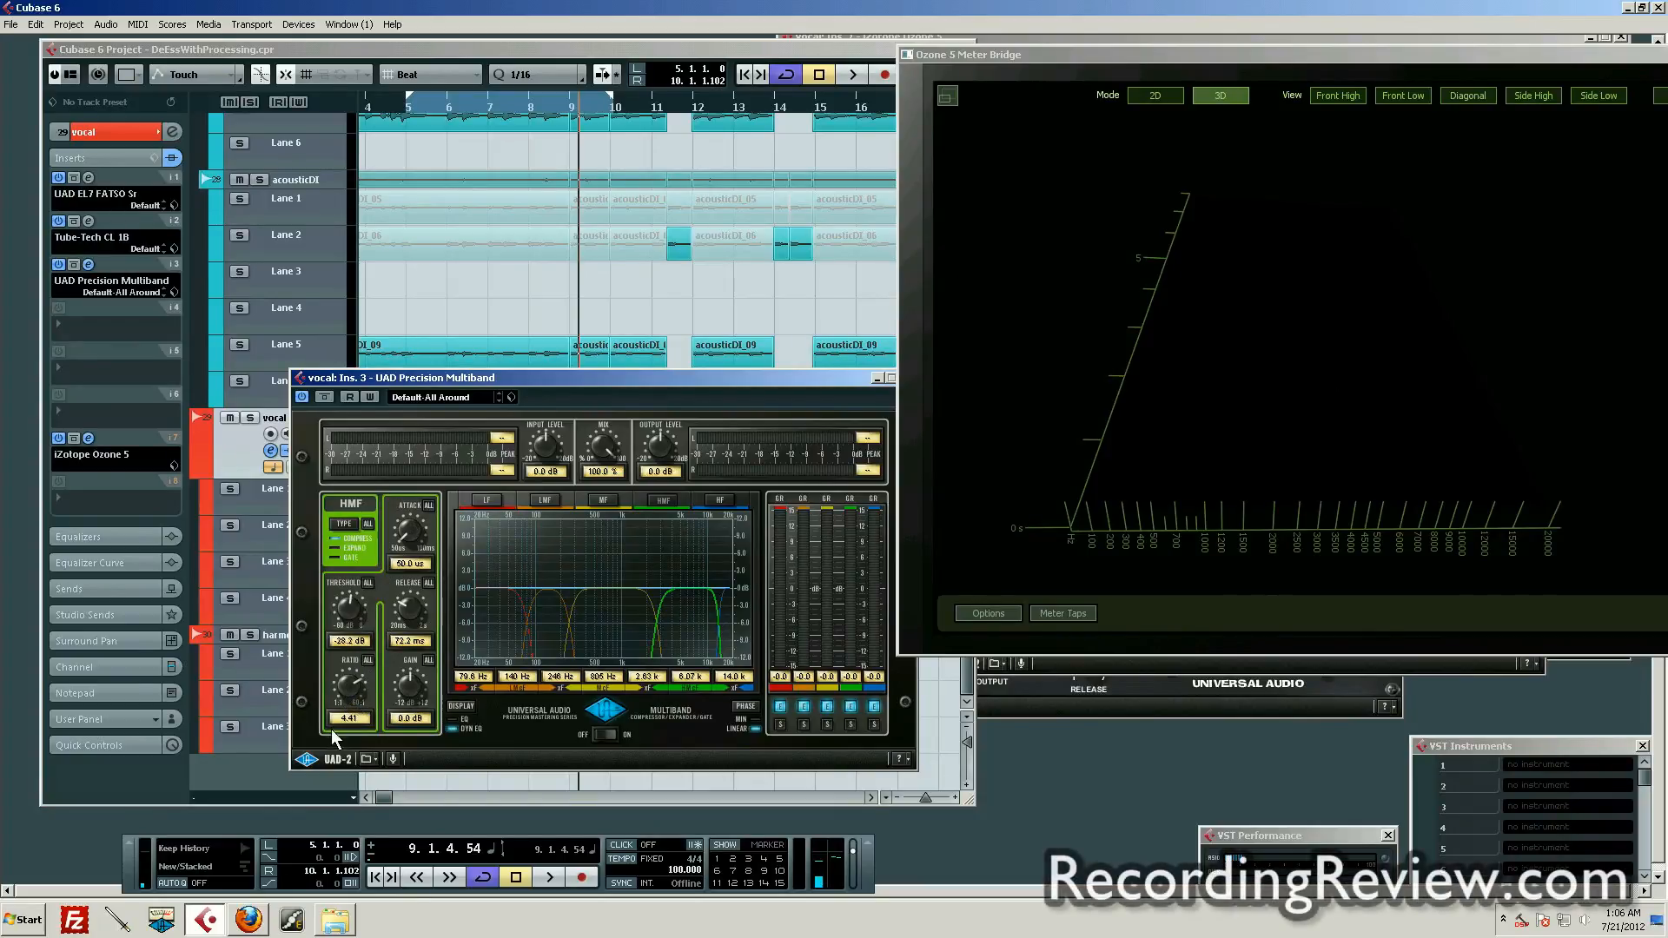
Lower the HMF band's ratio to 1.62 and audition the vocal into bar 8
{"action": "left_click_drag", "start_coordinate": [352, 692], "coordinate": [348, 831]}
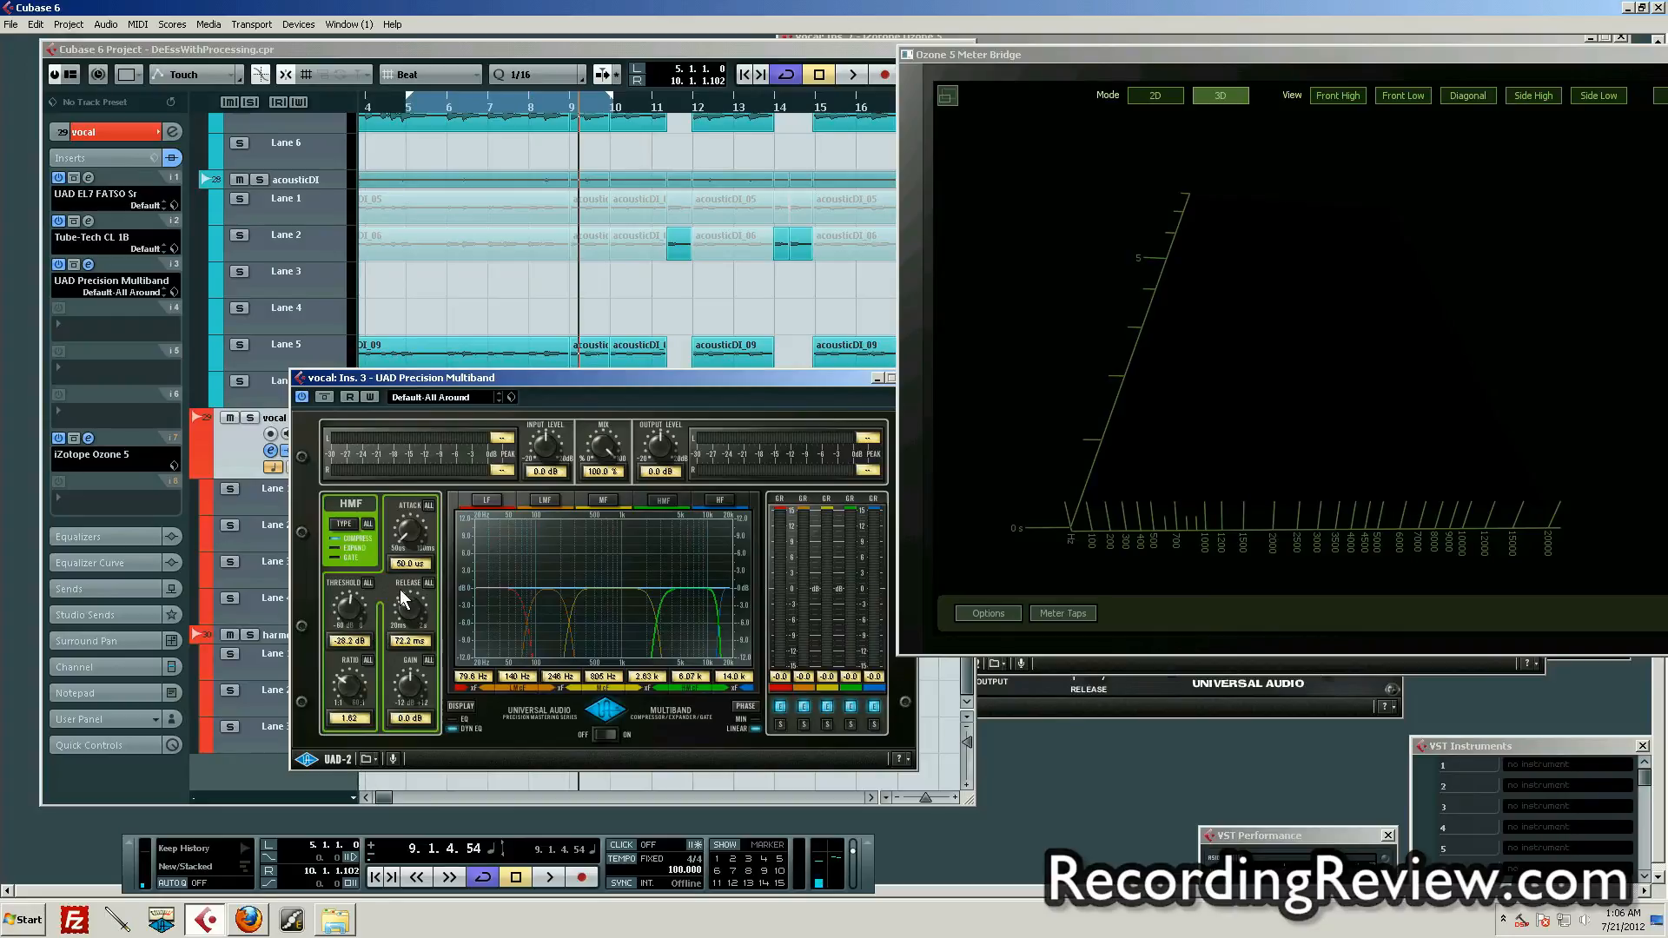
{"action": "key", "text": "space"}
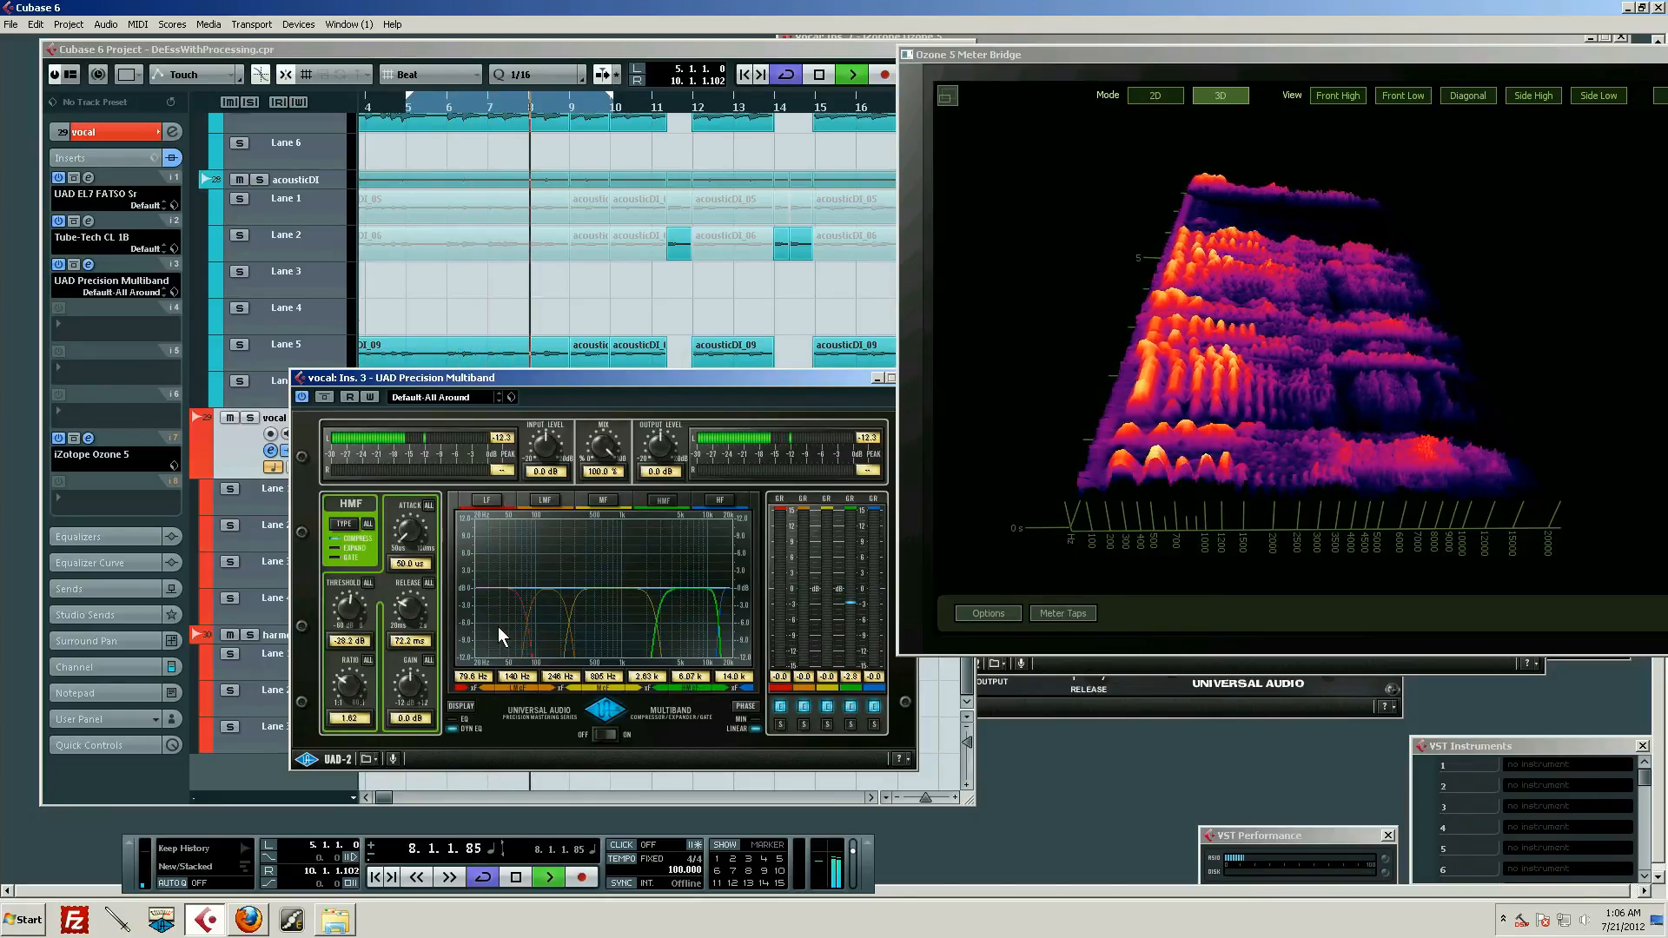
{"action": "key", "text": "space"}
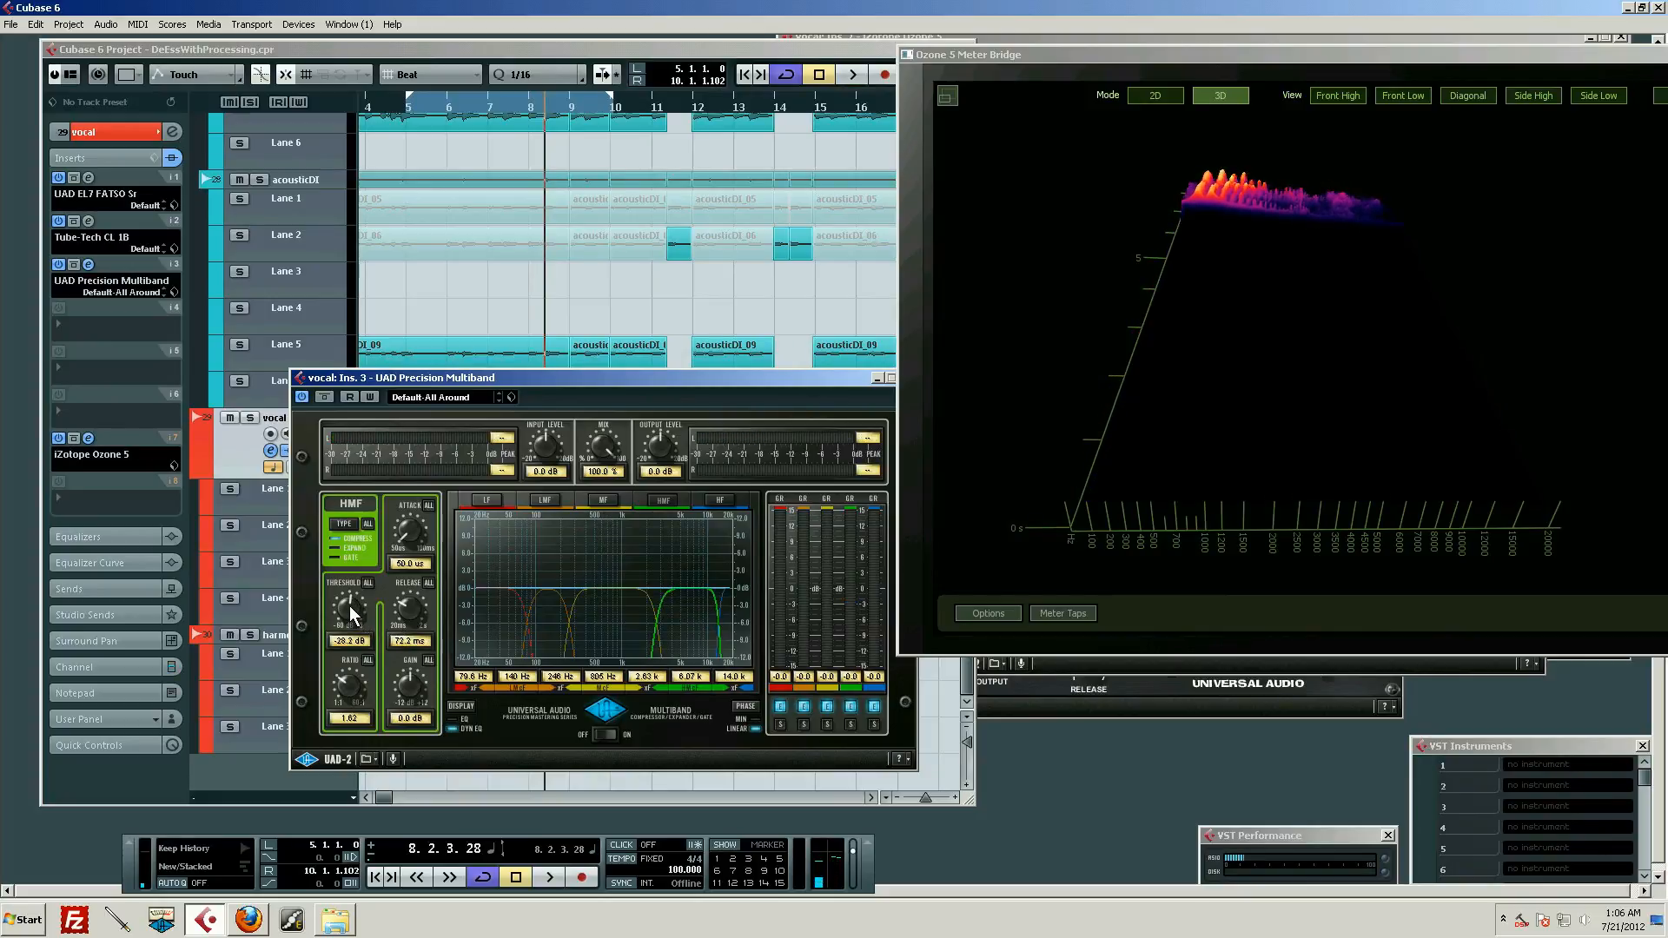
Set the HMF band's threshold to -25.8 dB and ratio to 2.47, and audition the vocal from bar 5 through bar 8
{"action": "left_click_drag", "start_coordinate": [347, 673], "coordinate": [388, 619]}
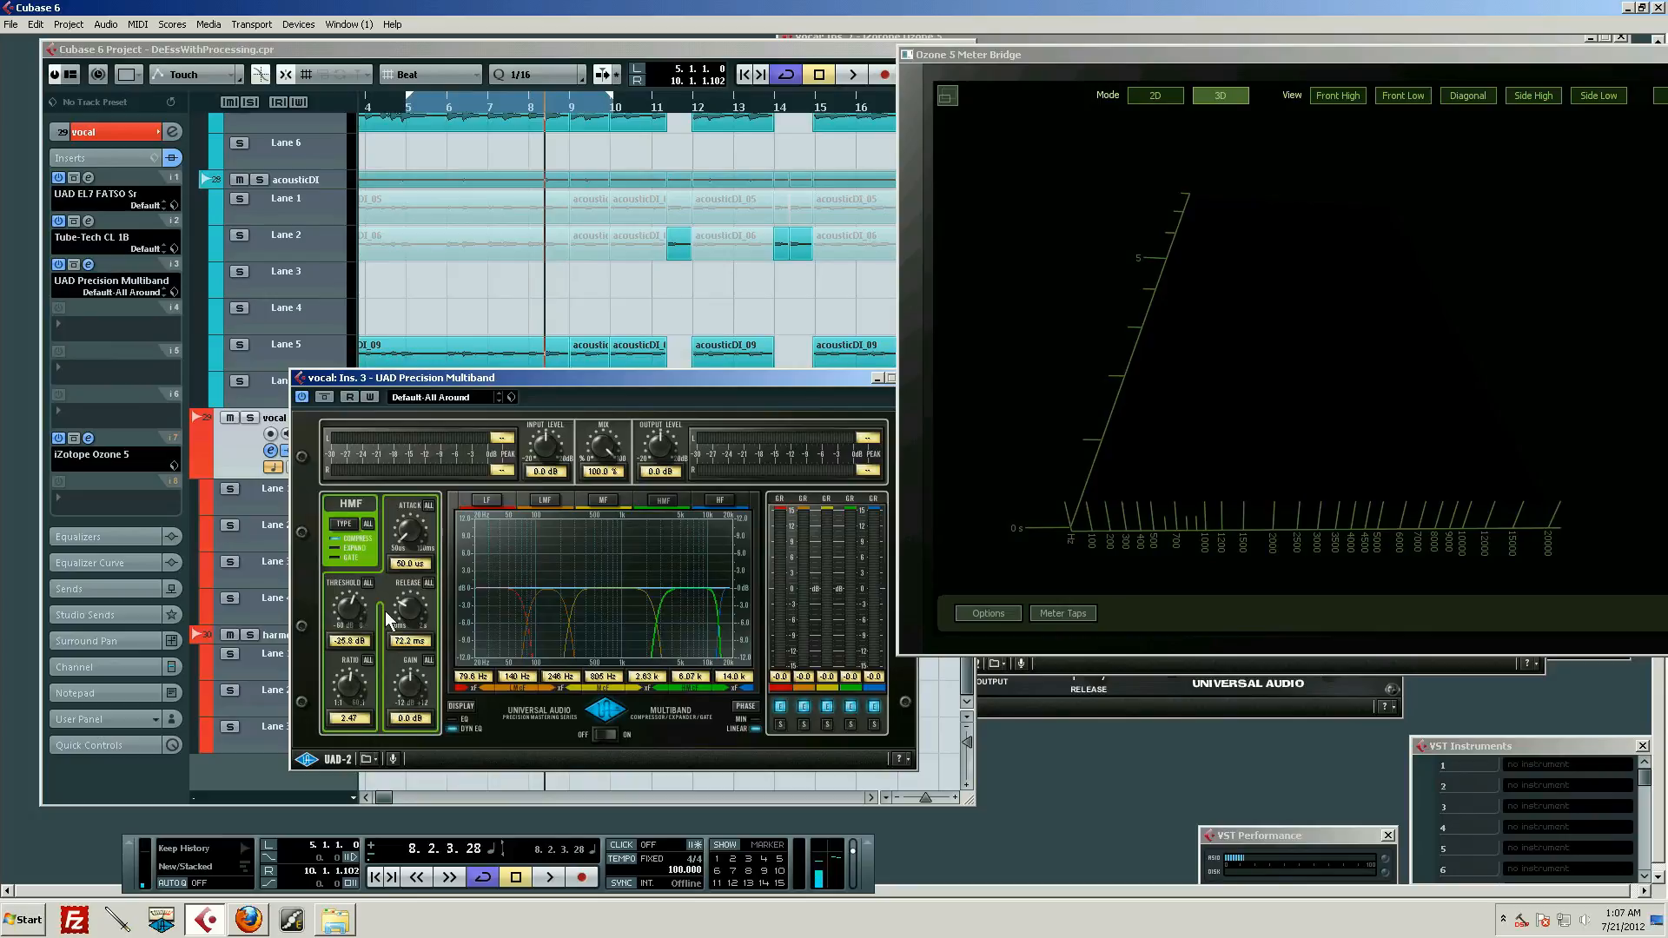
{"action": "left_click", "coordinate": [425, 107]}
{"action": "key", "text": "space"}
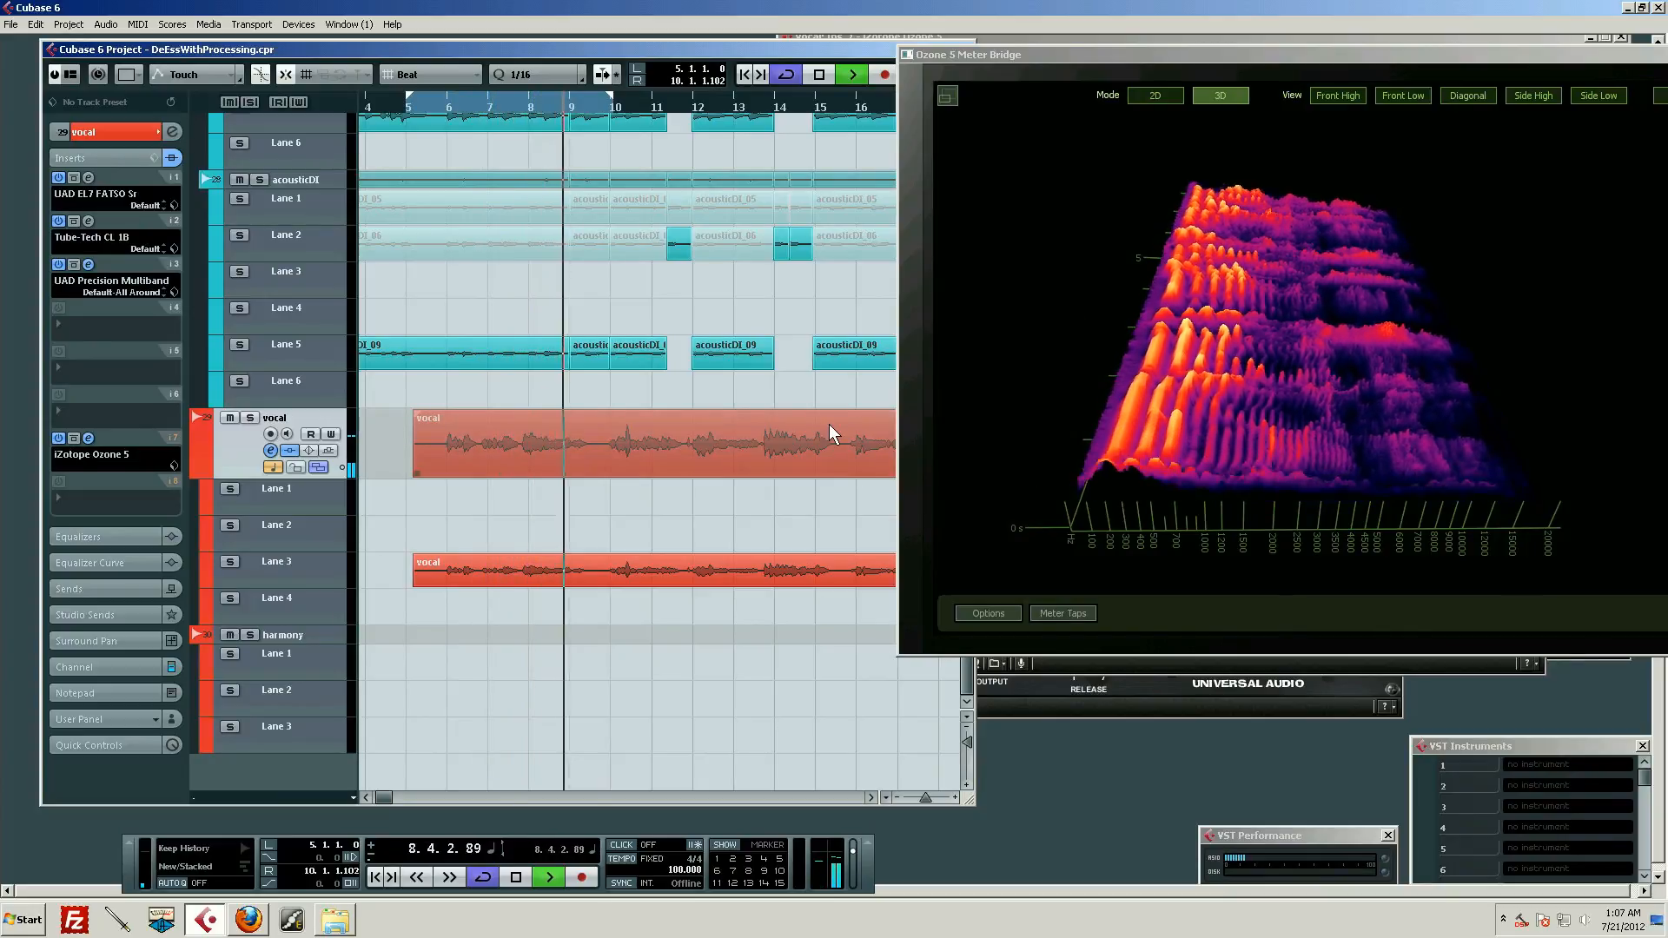
{"action": "key", "text": "space"}
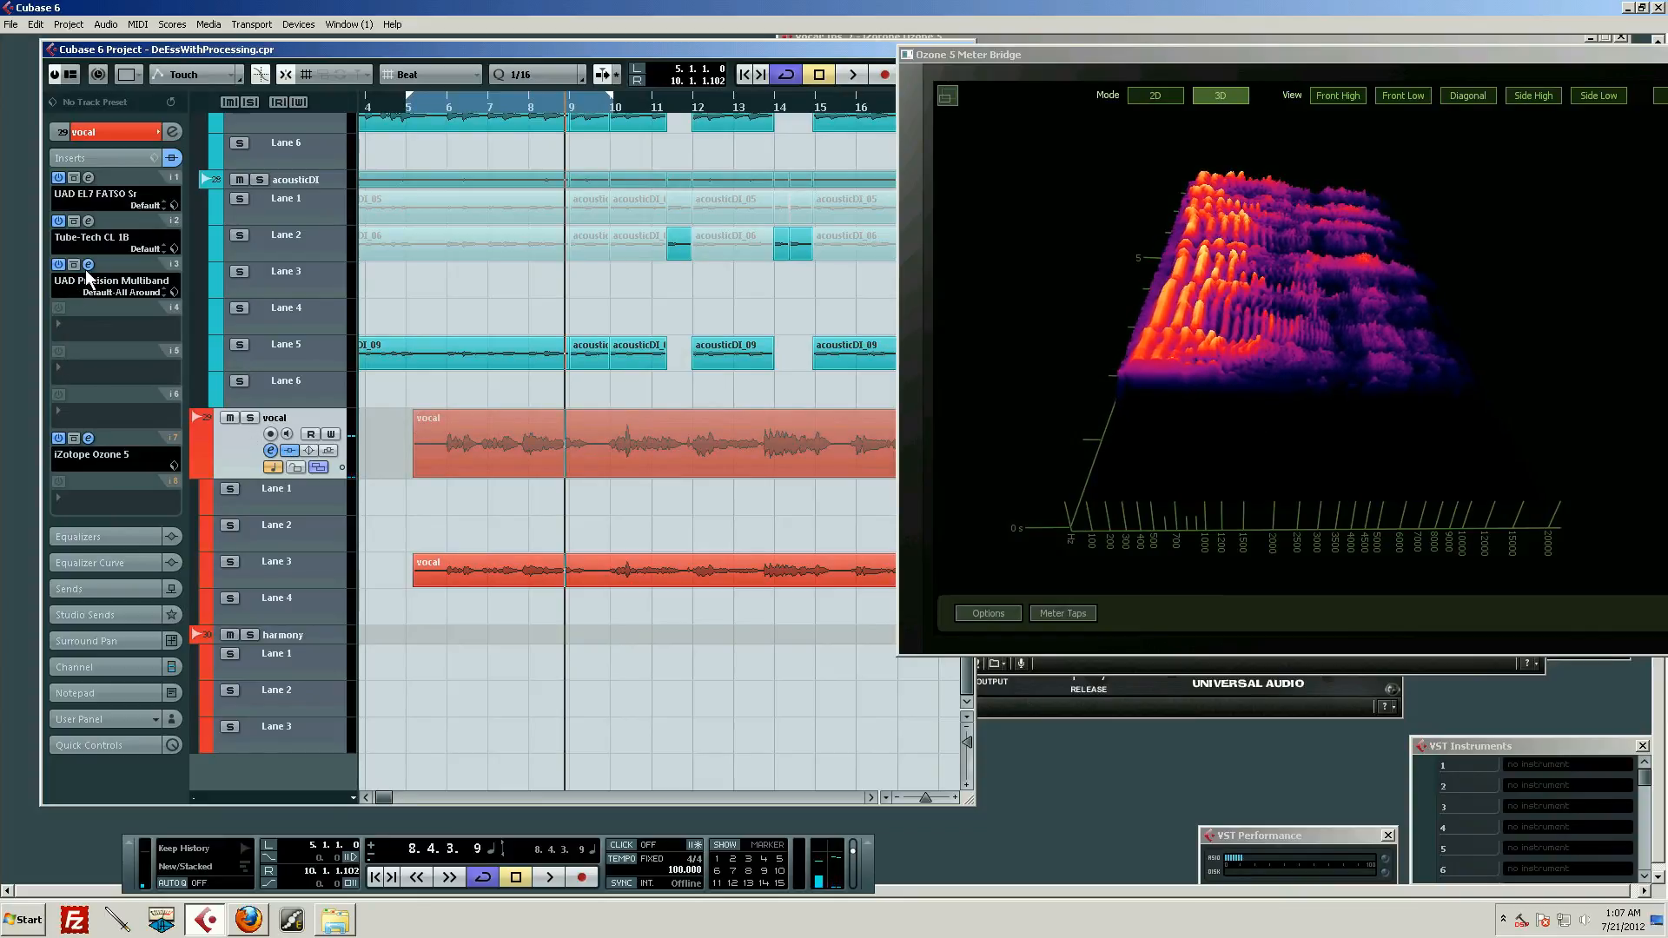
Reopen the Precision Multiband editor and rearrange it and the Ozone meter bridge so the vocal track stays accessible
{"action": "left_click", "coordinate": [87, 266]}
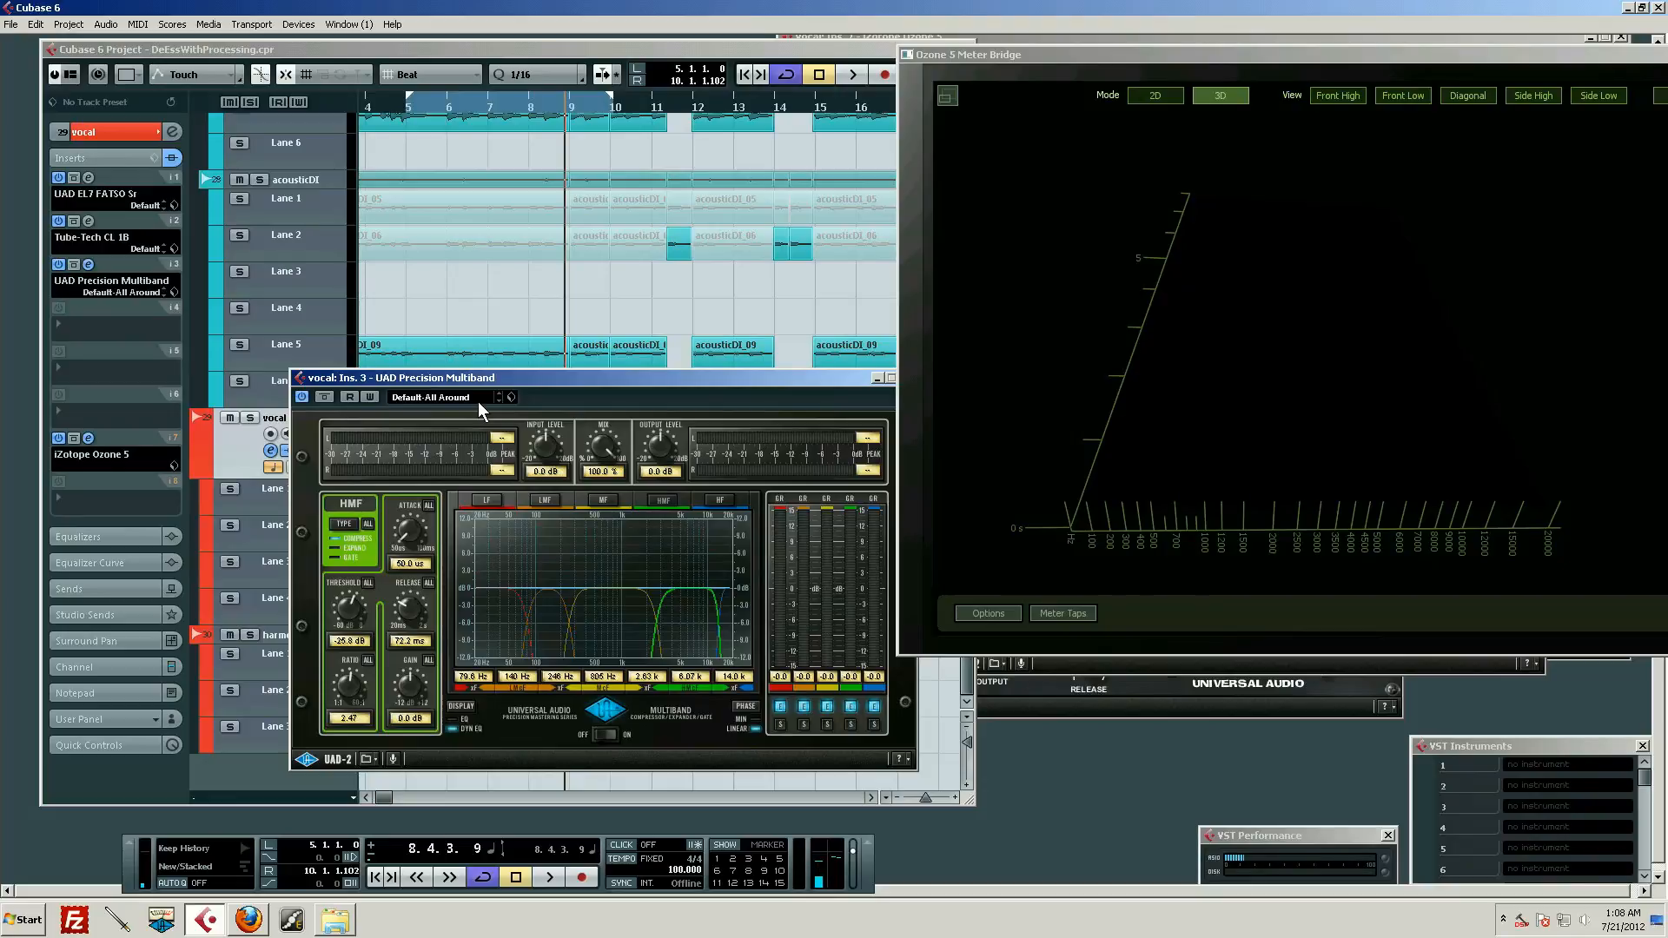
{"action": "left_click_drag", "start_coordinate": [509, 380], "coordinate": [1230, 282]}
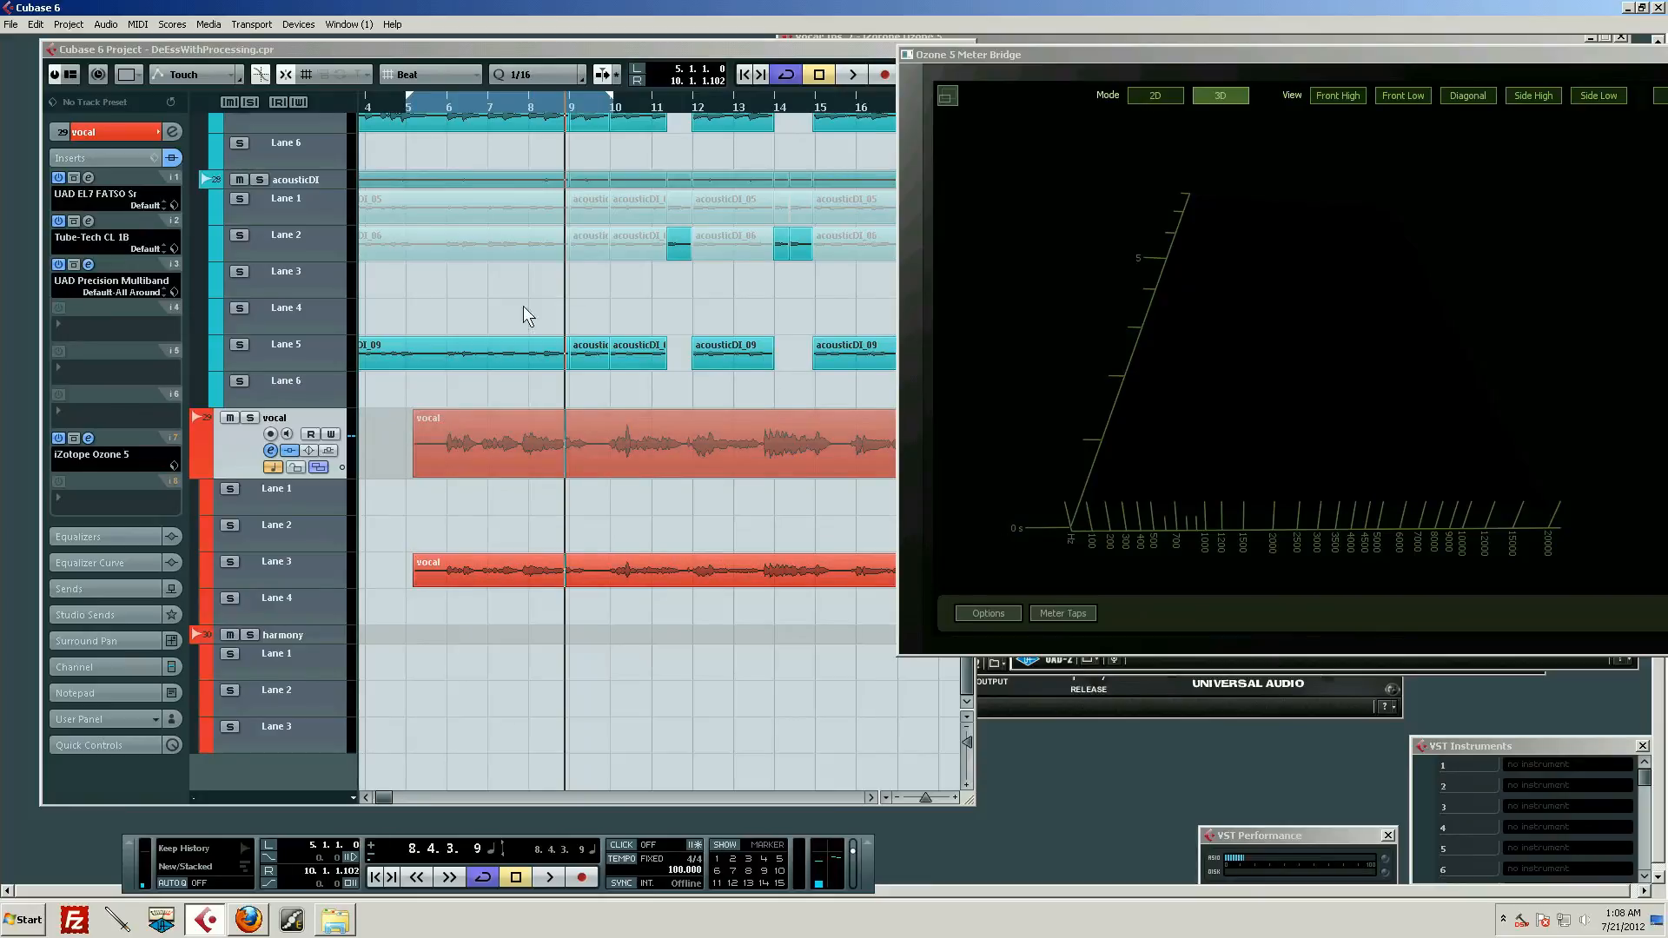
{"action": "left_click_drag", "start_coordinate": [1572, 57], "coordinate": [1310, 87]}
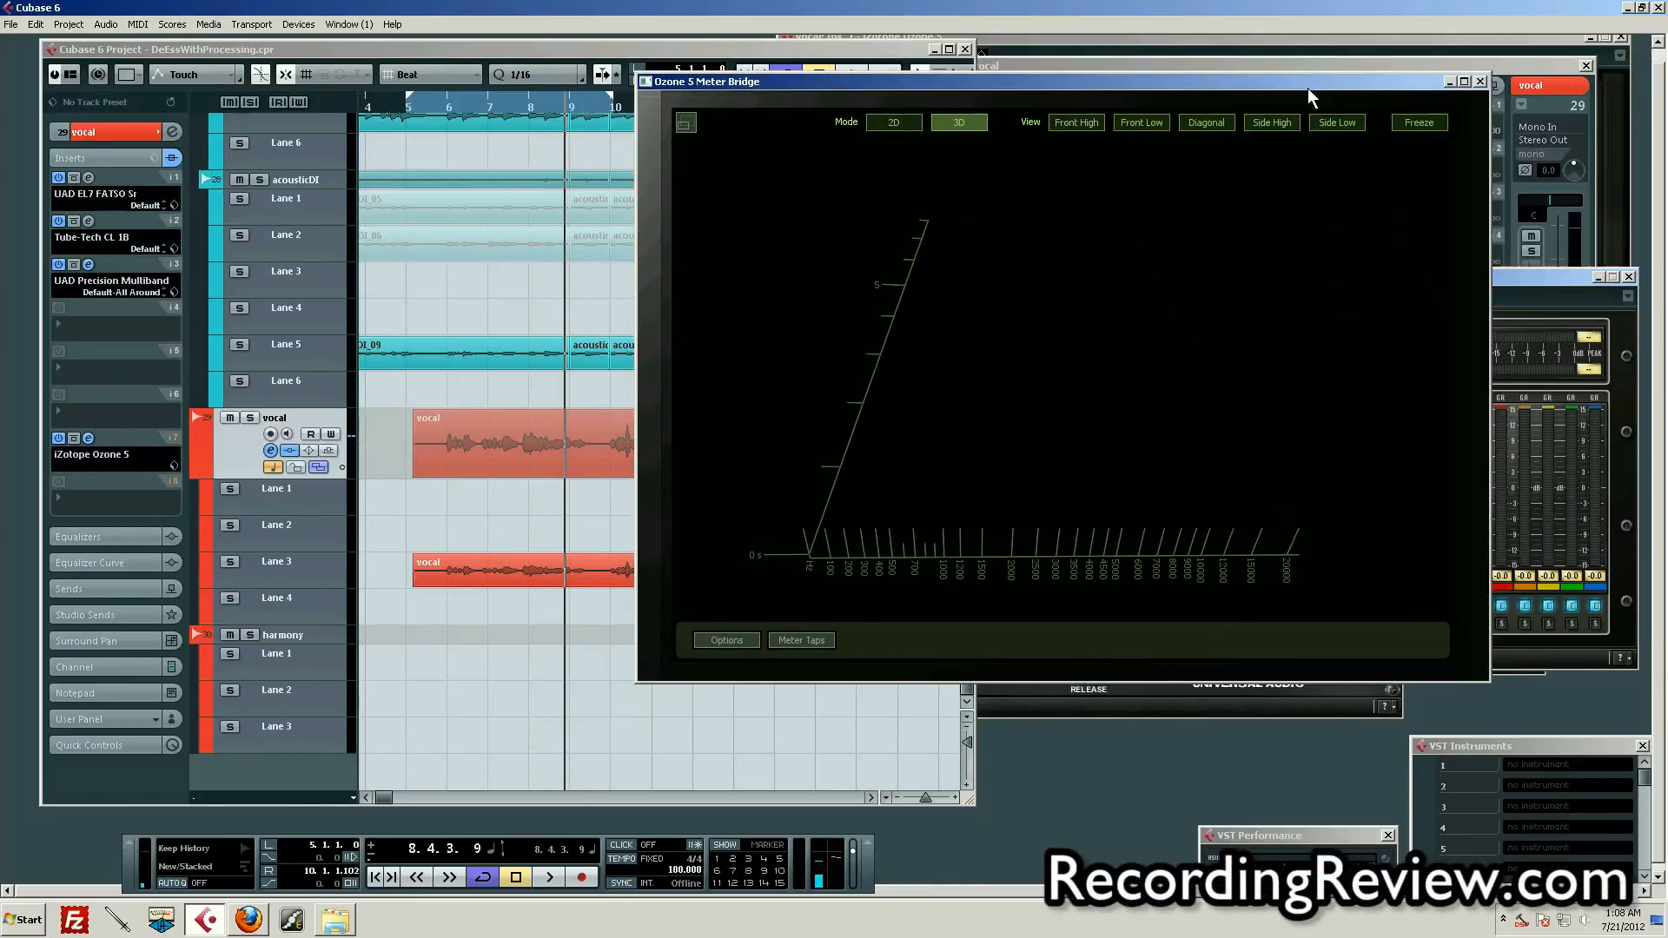
{"action": "left_click", "coordinate": [252, 450]}
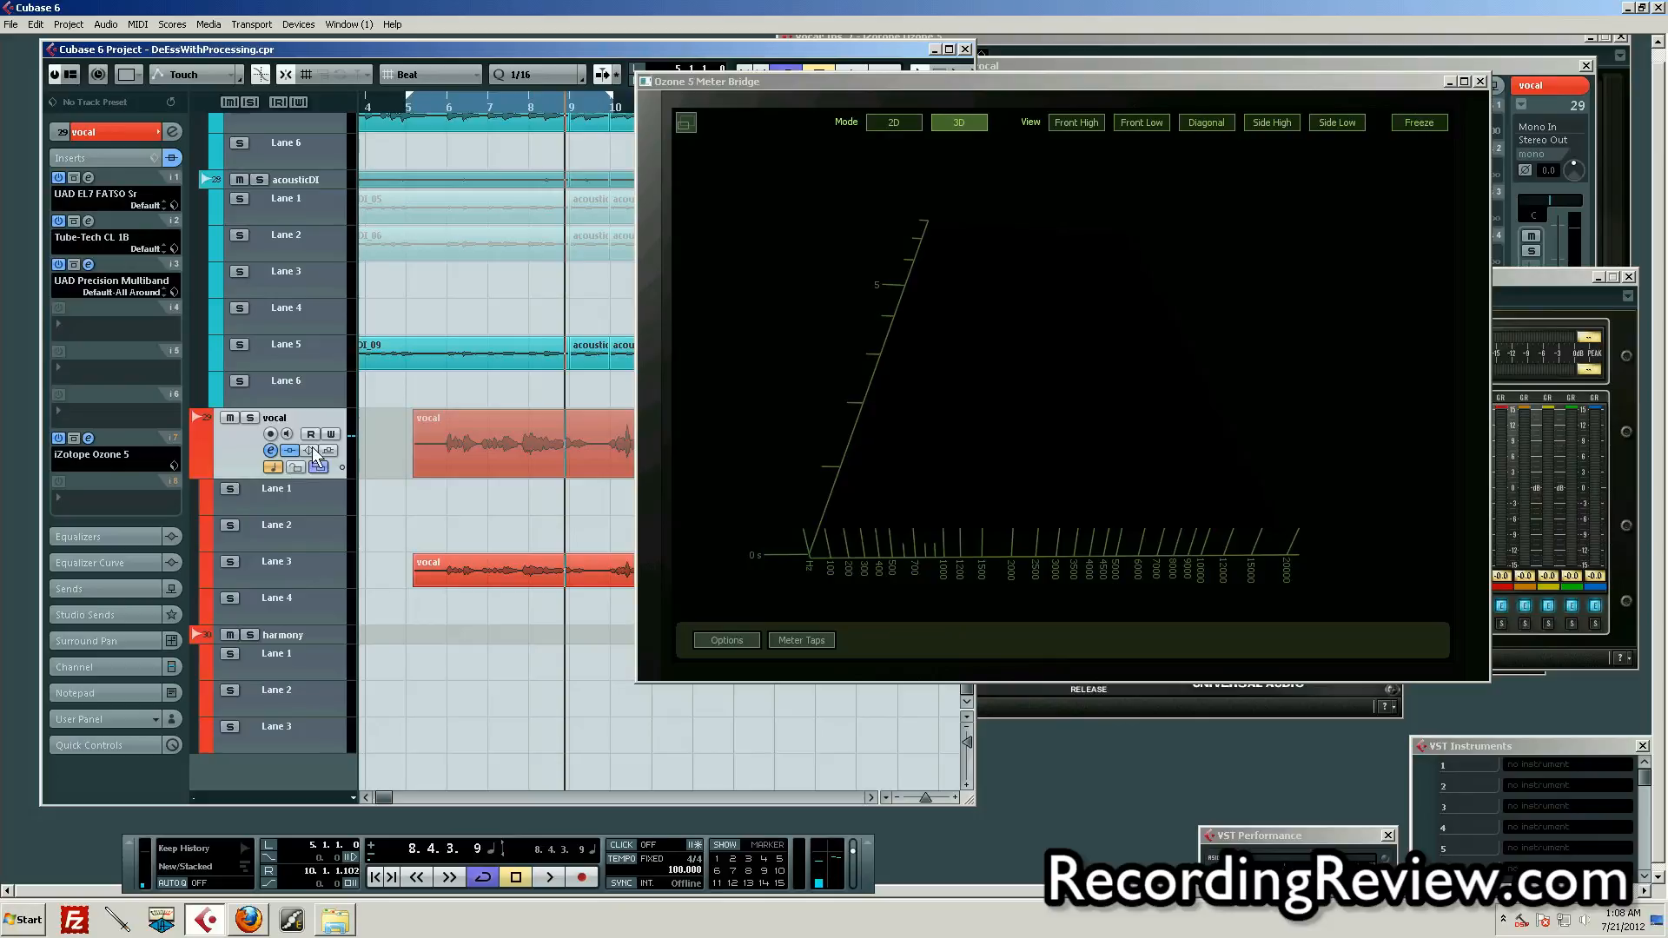